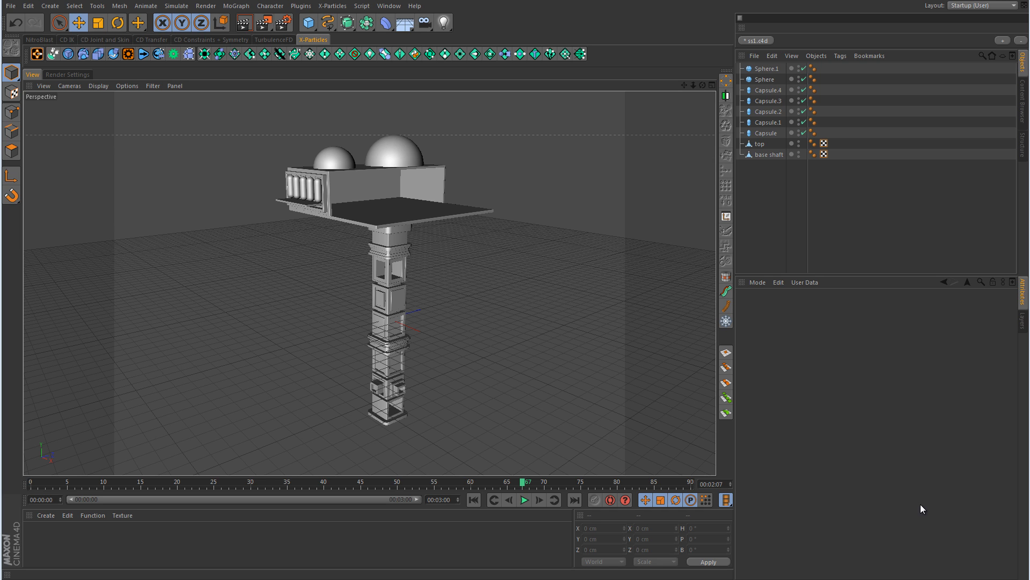
# Check the reference space station image and add a Background object to the scene
pyautogui.hotkey('alt', 'Tab')
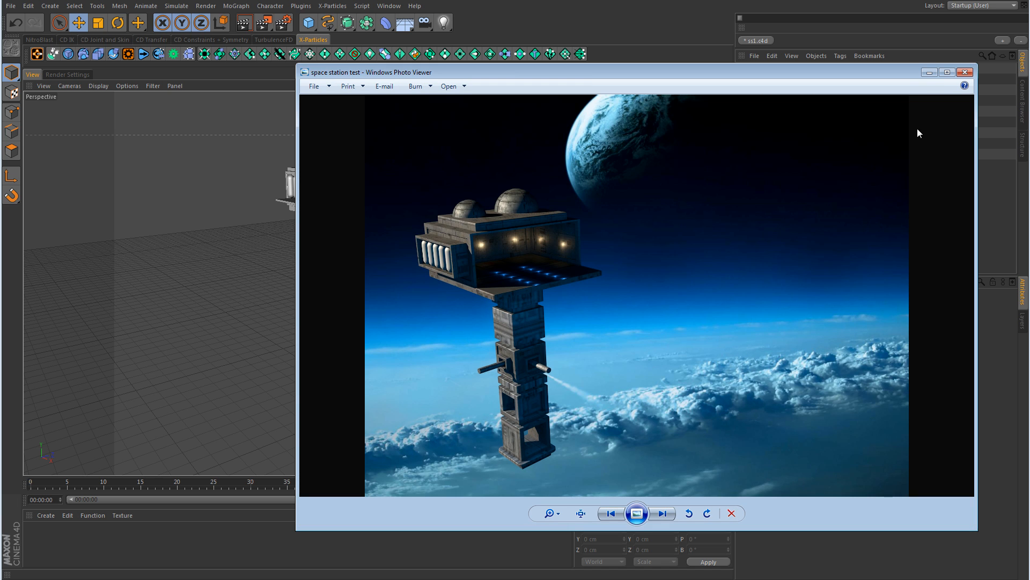
pyautogui.click(932, 71)
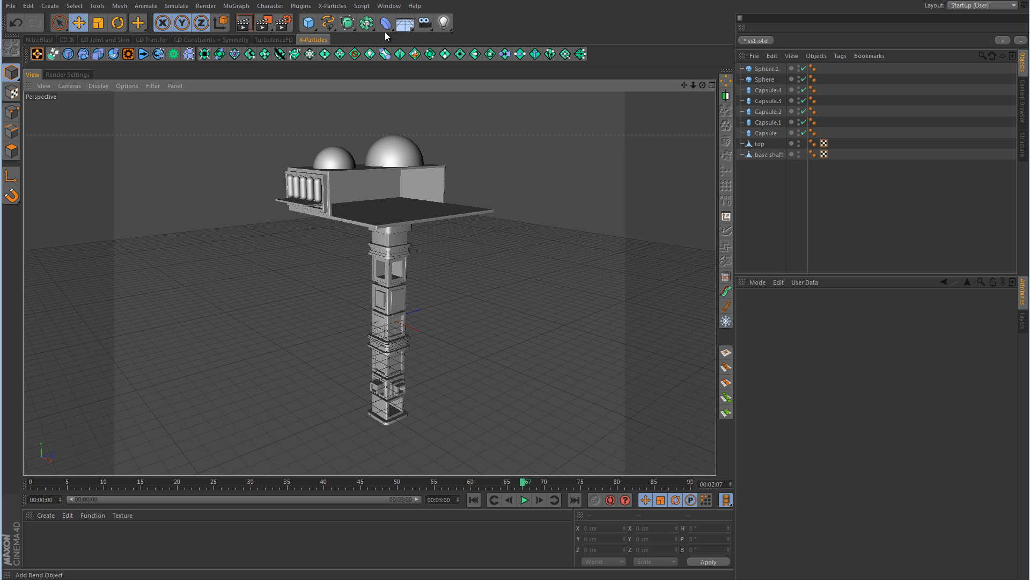
pyautogui.moveTo(405, 23); pyautogui.dragTo(445, 115)
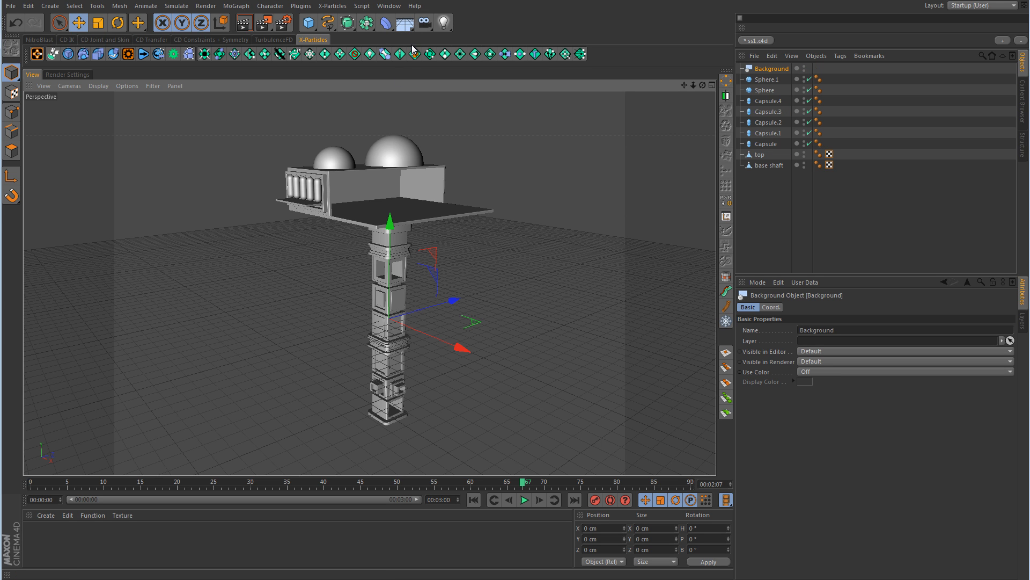
# Create a new material with Luminance enabled and Color and Specular disabled
pyautogui.doubleClick(98, 542)
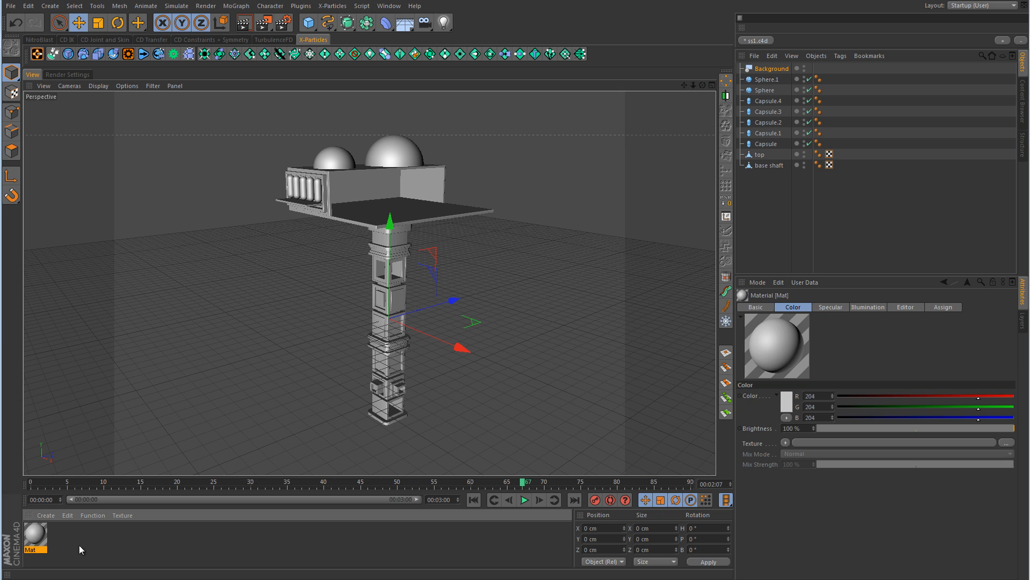
pyautogui.doubleClick(36, 536)
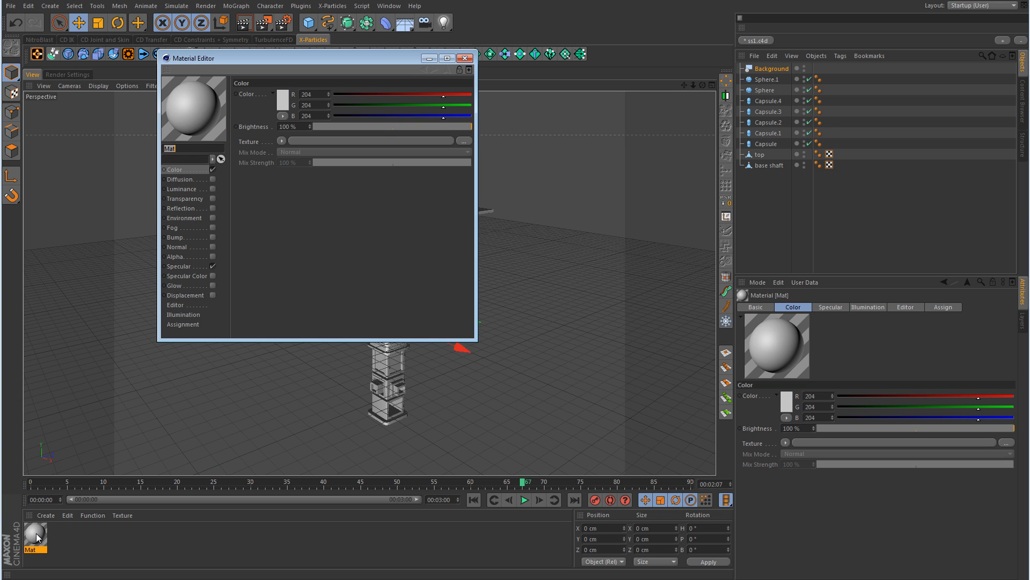
pyautogui.click(212, 188)
pyautogui.click(212, 169)
pyautogui.click(212, 266)
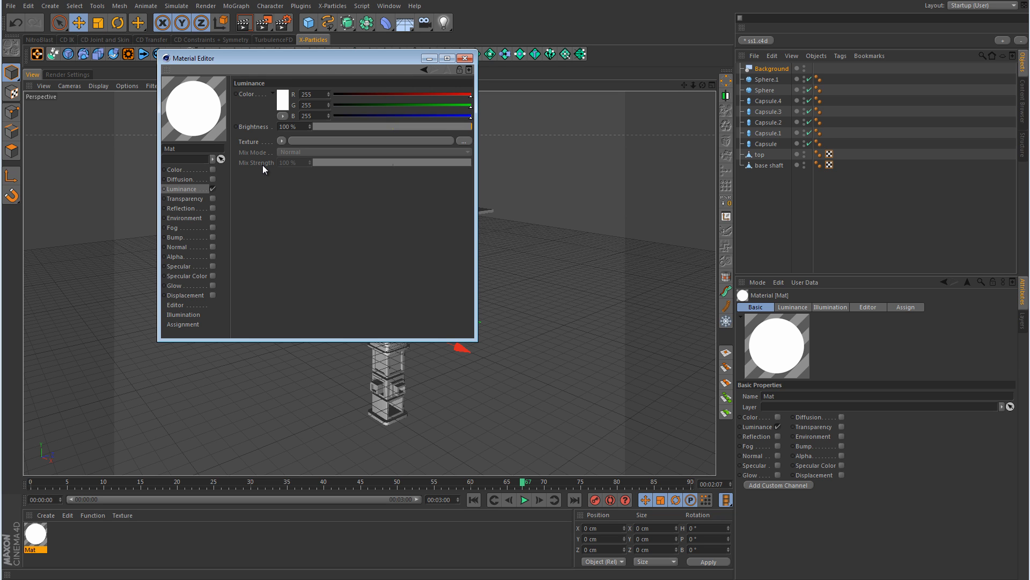
# Load the atmosphere image from the c4d shaders folder as the material's Luminance texture
pyautogui.click(132, 578)
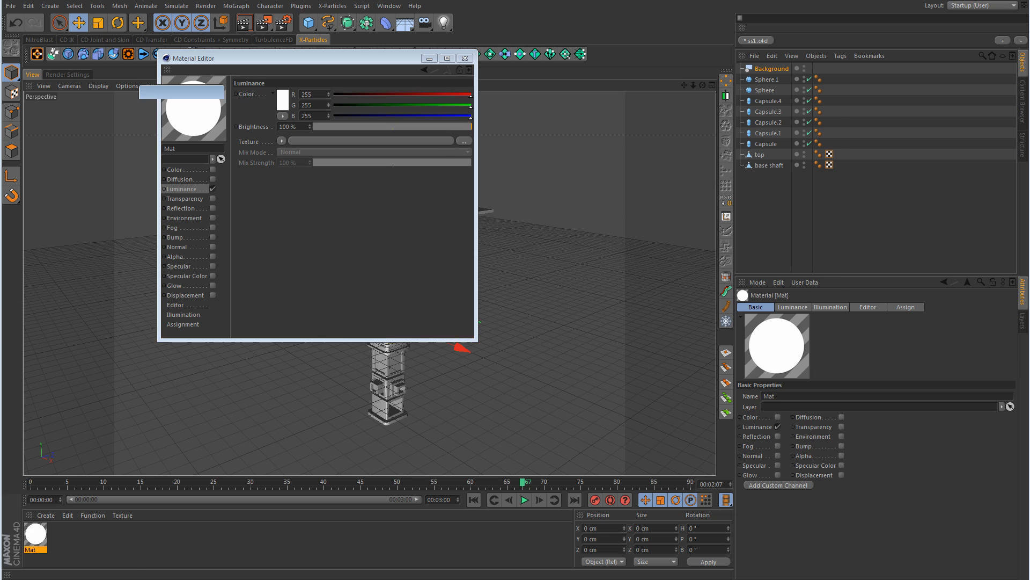
pyautogui.moveTo(476, 105); pyautogui.dragTo(466, 317)
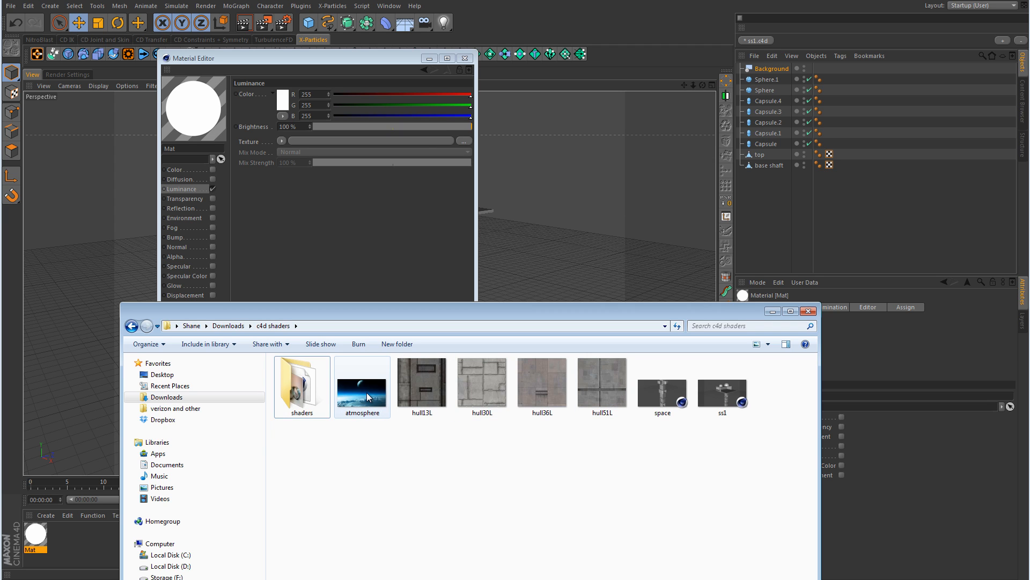
pyautogui.moveTo(368, 397); pyautogui.dragTo(345, 286)
pyautogui.moveTo(330, 140); pyautogui.dragTo(330, 140)
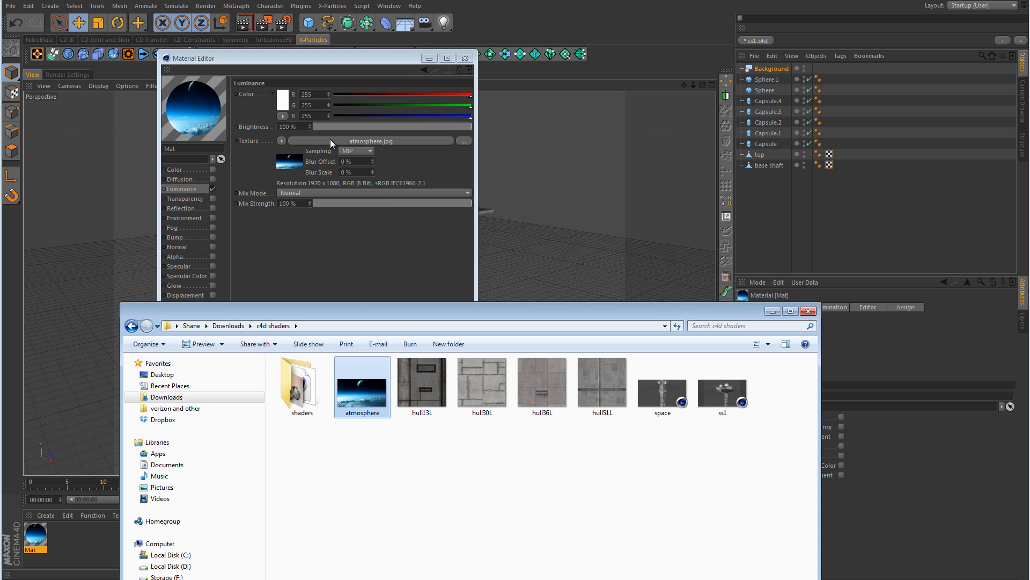
pyautogui.click(773, 311)
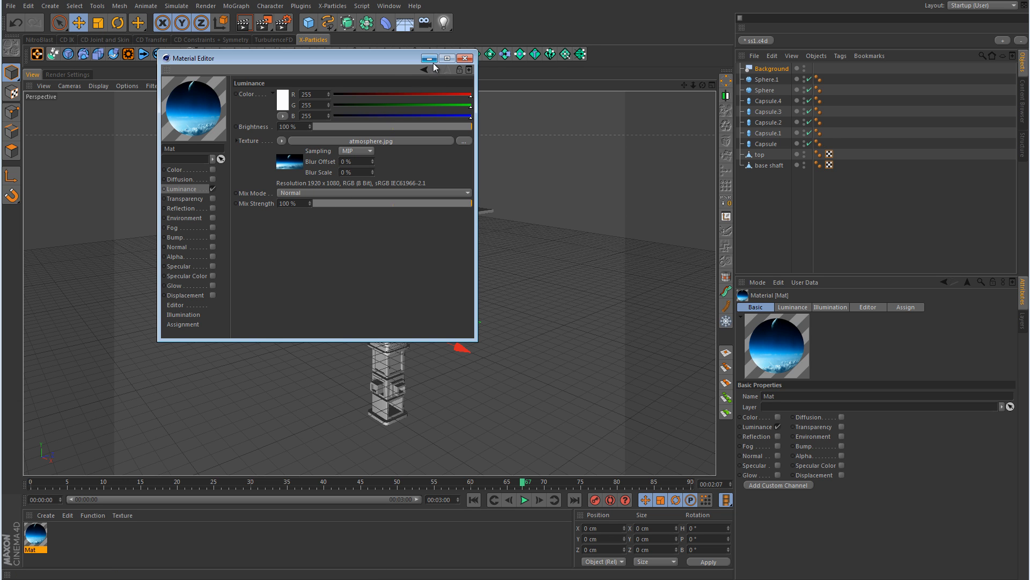
# Set the render output size to 1920 x 1080 pixels and return to the viewport
pyautogui.click(67, 75)
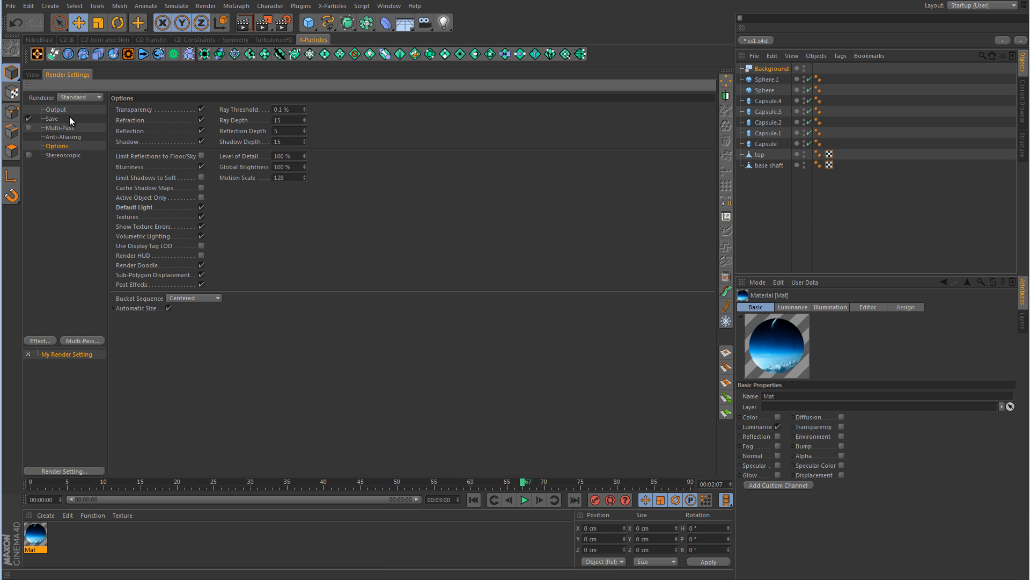
pyautogui.click(55, 110)
pyautogui.doubleClick(191, 118)
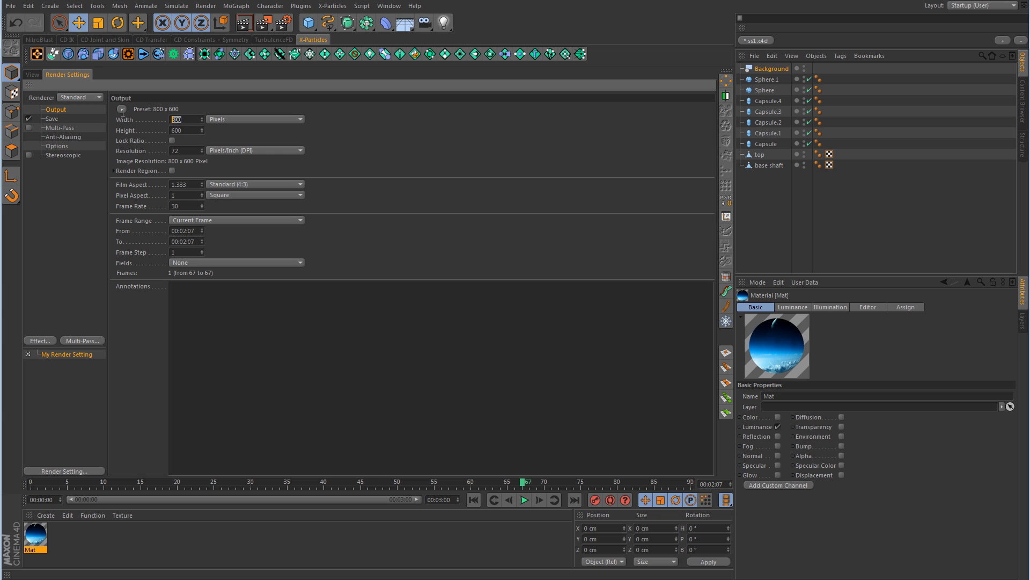
pyautogui.write('1920')
pyautogui.press('Tab')
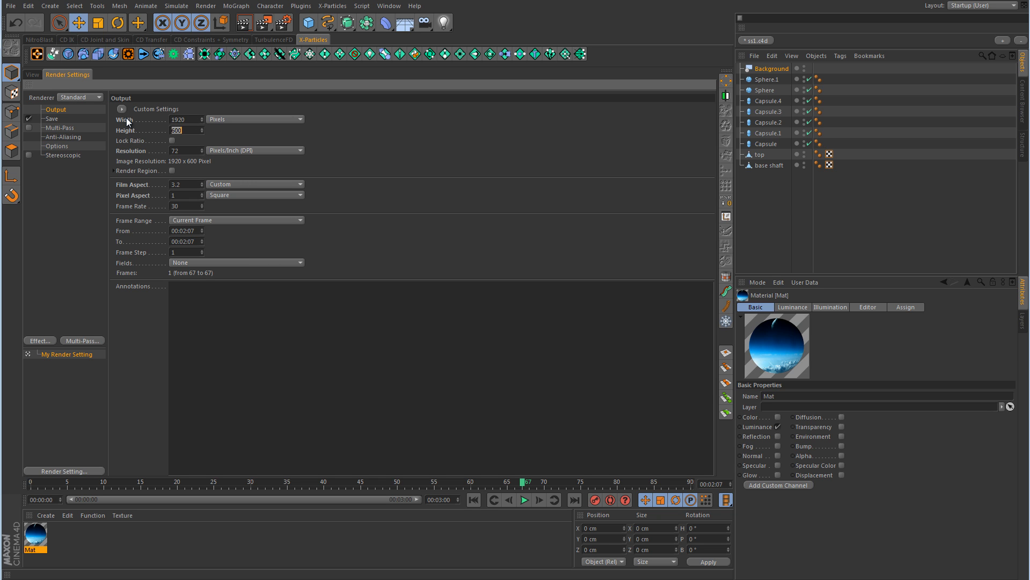
pyautogui.write('1080')
pyautogui.press('Return')
pyautogui.click(33, 75)
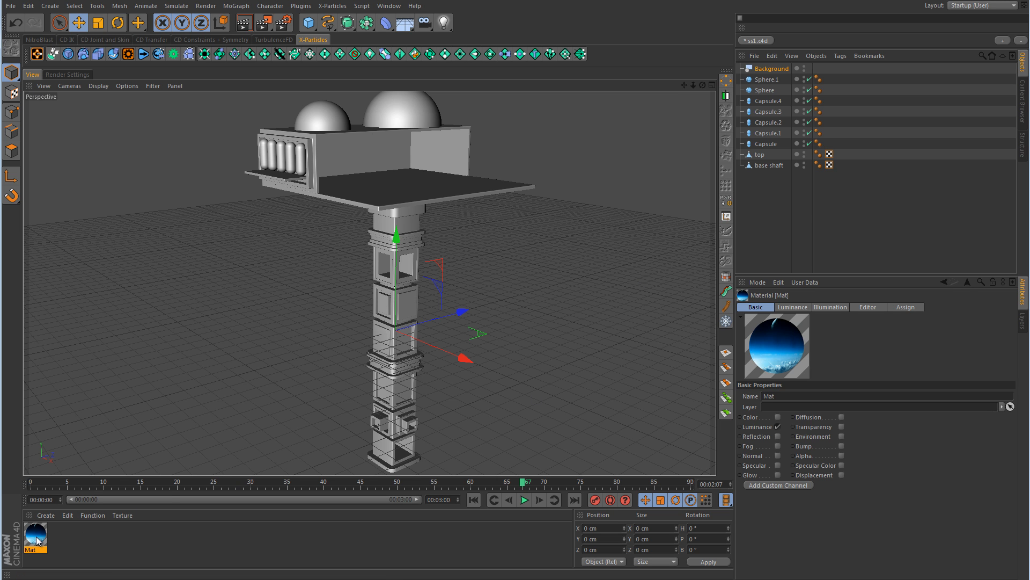
# Apply the atmosphere material to the Background object and toggle the background's visibility off and back on
pyautogui.moveTo(36, 537); pyautogui.dragTo(778, 72)
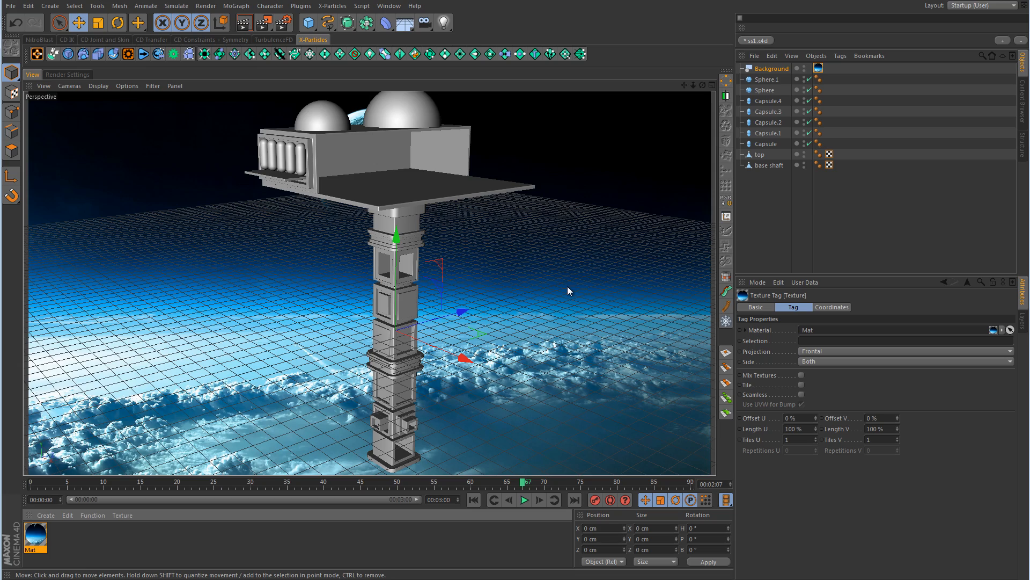
pyautogui.keyDown('alt'); pyautogui.moveTo(565, 294); pyautogui.dragTo(504, 374); pyautogui.keyUp('alt')
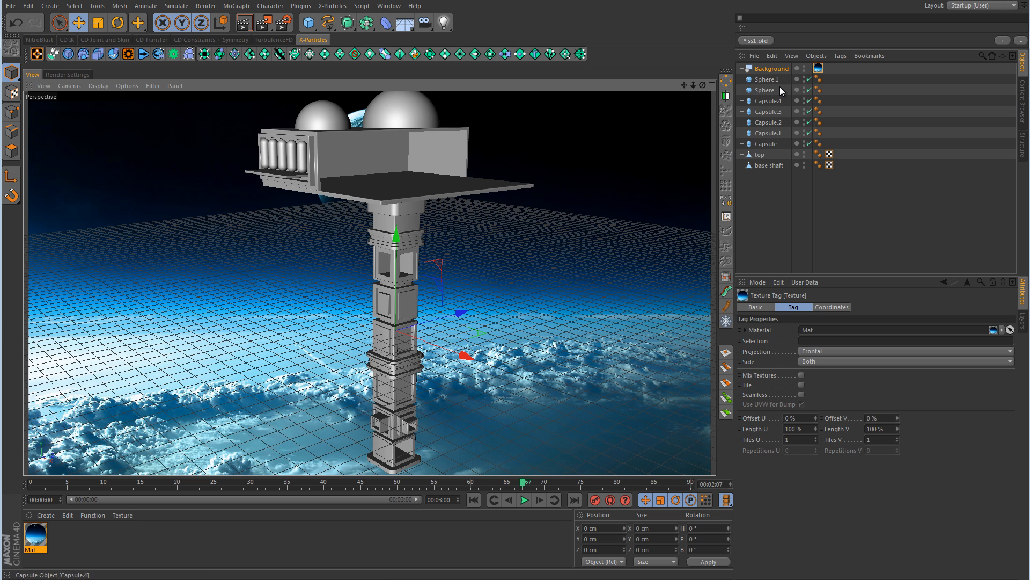
pyautogui.click(804, 66)
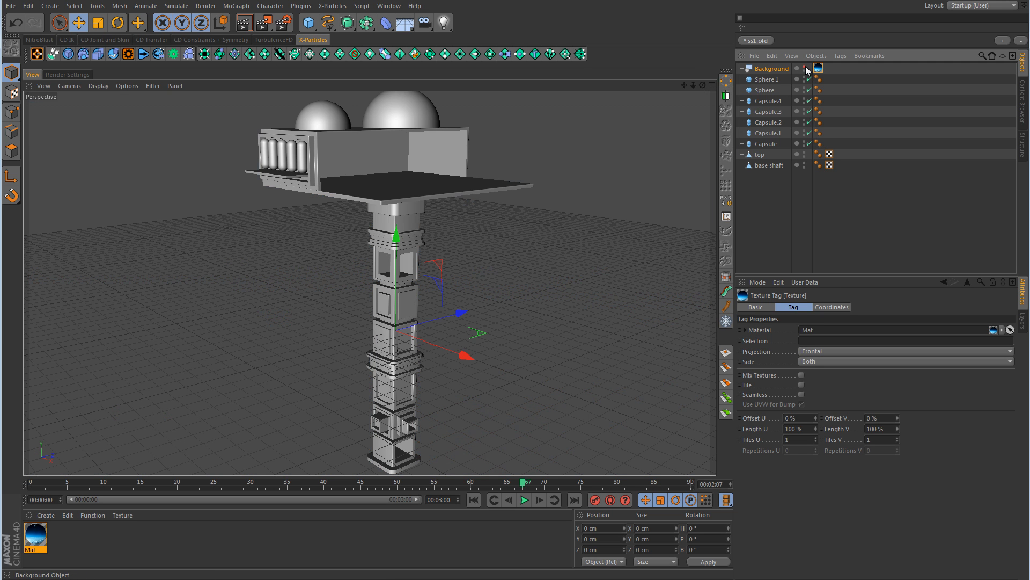
pyautogui.click(804, 68)
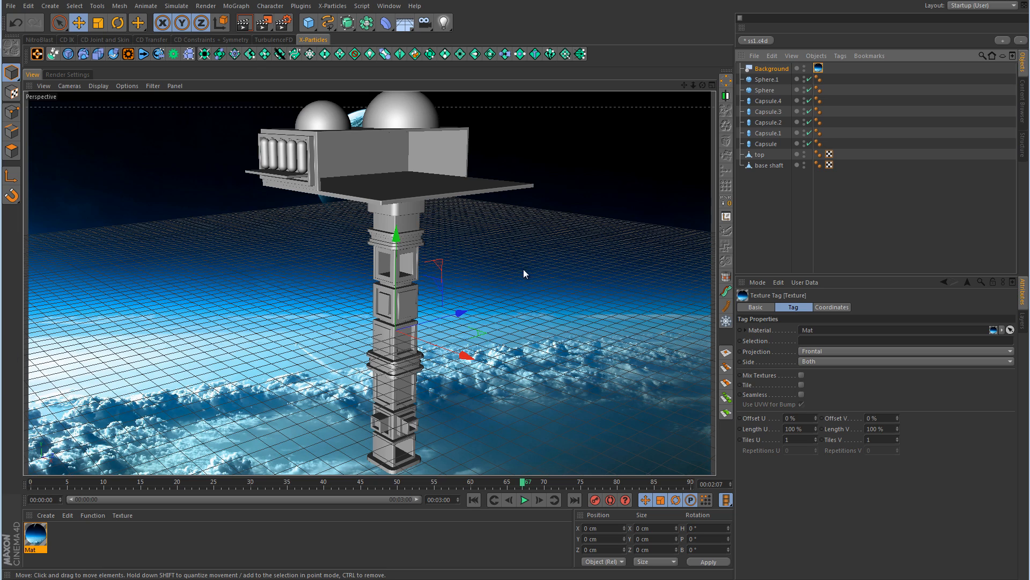
# Frame the whole space station beside the planet and add a camera from that view
pyautogui.scroll(-3, 532, 272)
pyautogui.keyDown('alt'); pyautogui.moveTo(556, 255); pyautogui.dragTo(474, 297, button='middle'); pyautogui.keyUp('alt')
pyautogui.keyDown('alt'); pyautogui.moveTo(501, 319); pyautogui.dragTo(435, 316); pyautogui.keyUp('alt')
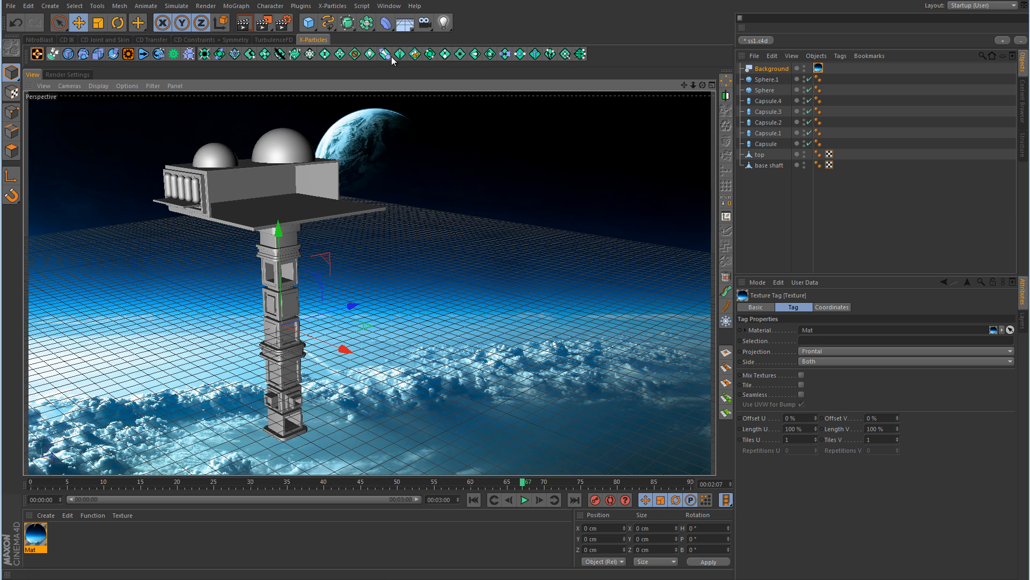
pyautogui.click(424, 22)
pyautogui.click(481, 42)
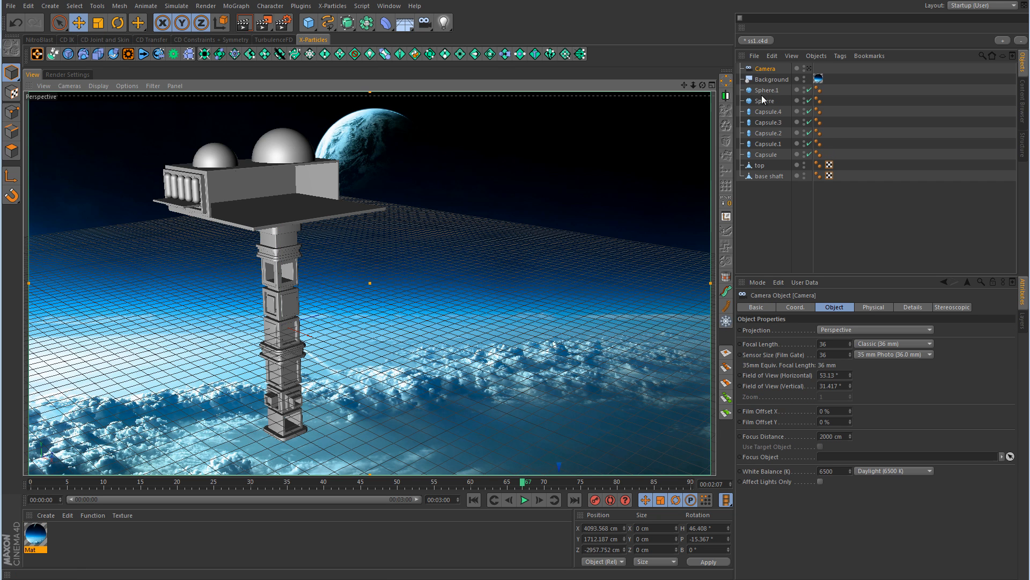
# Lock the camera with a Protection tag, hide it in the viewport and deselect everything
pyautogui.rightClick(771, 67)
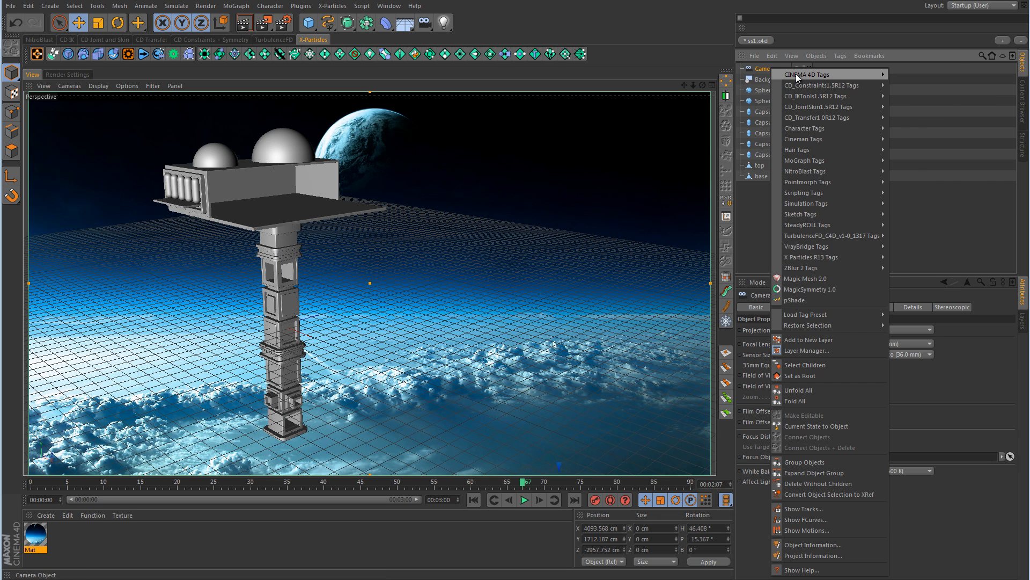
pyautogui.moveTo(798, 75)
pyautogui.click(932, 214)
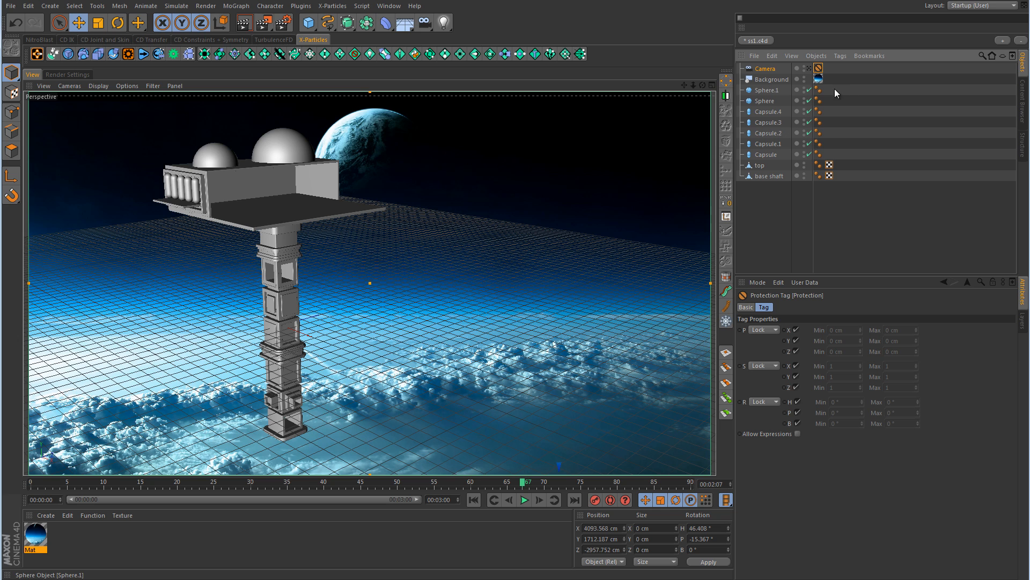
pyautogui.click(804, 67)
pyautogui.click(901, 195)
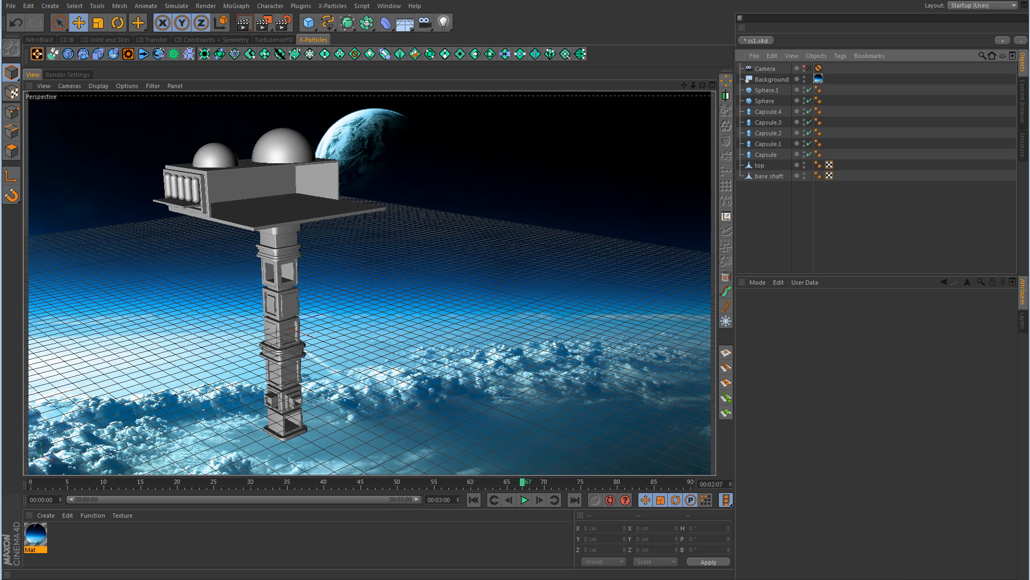
# Compare the scene with the lighting in the reference space station image
pyautogui.hotkey('alt', 'Tab')
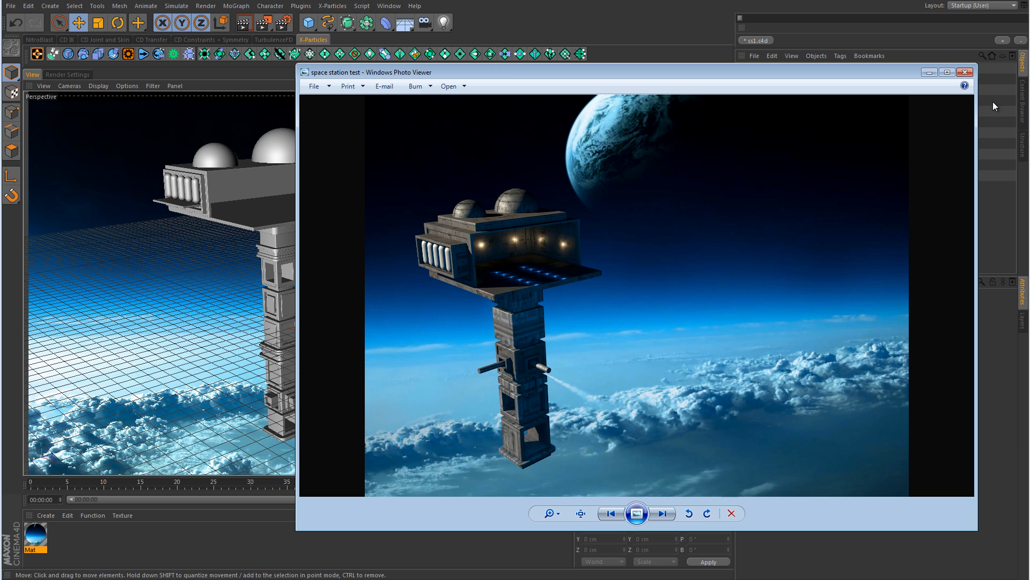
pyautogui.click(933, 72)
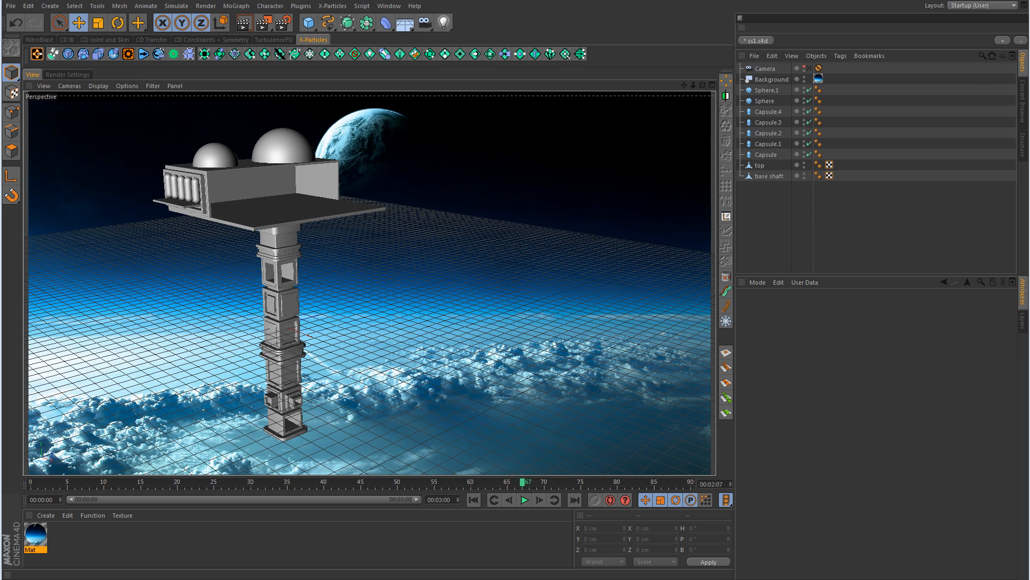
pyautogui.hotkey('alt', 'Tab')
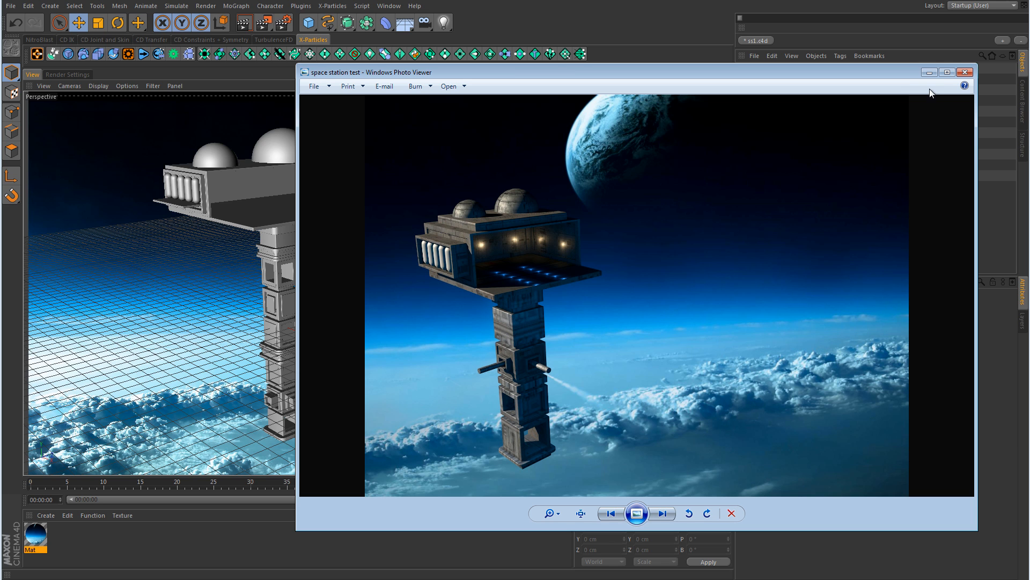
pyautogui.click(930, 72)
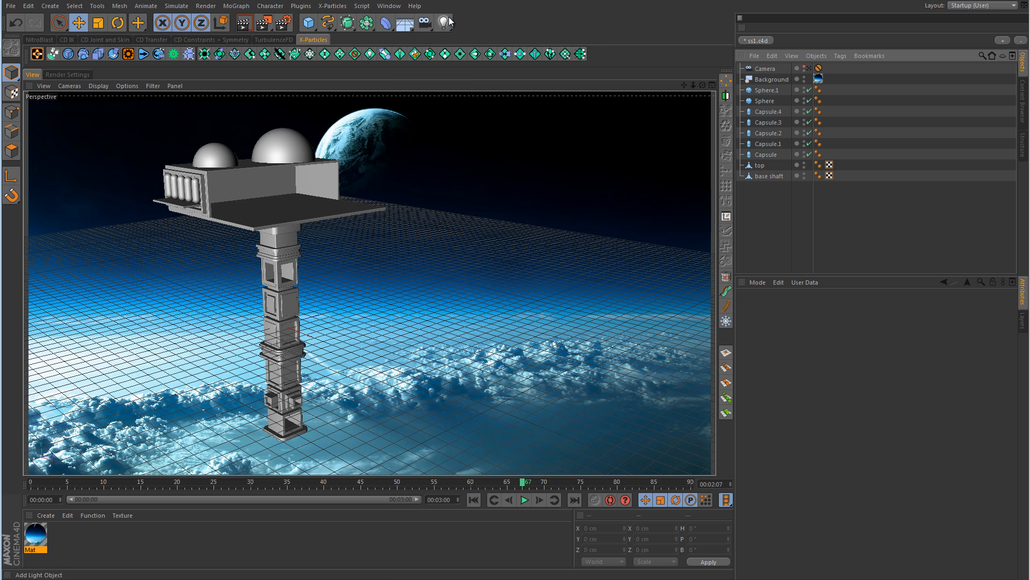
# Add an area light with its shadow type set to Area, and undo a trial move along its X axis
pyautogui.click(444, 23)
pyautogui.click(492, 43)
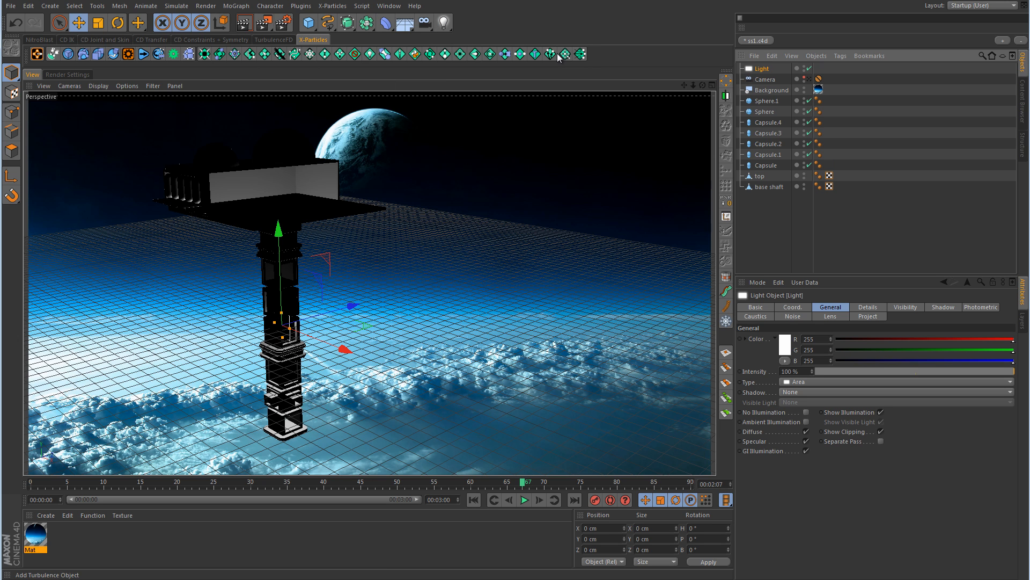
pyautogui.click(792, 393)
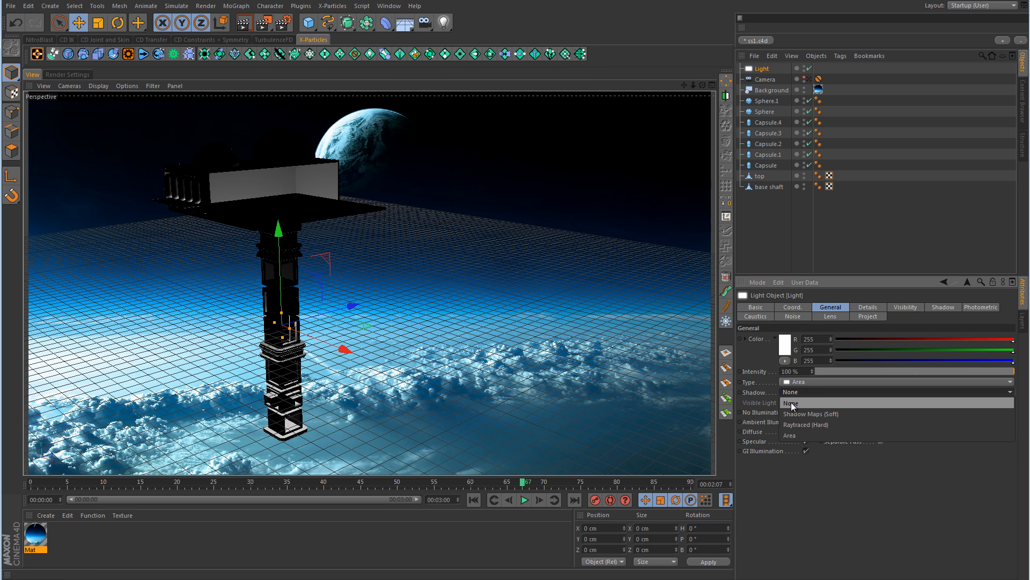
pyautogui.click(800, 435)
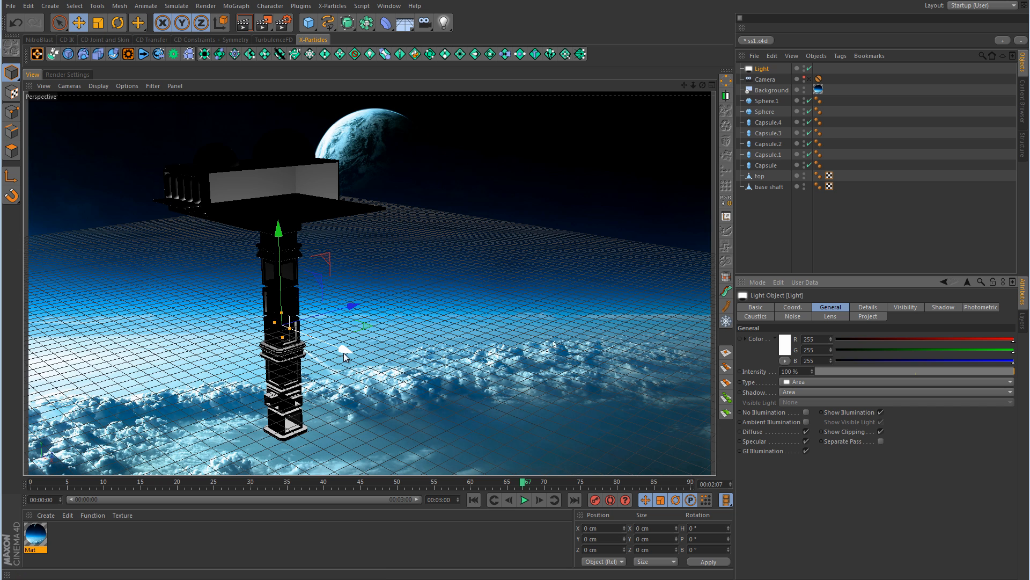
pyautogui.moveTo(344, 352); pyautogui.dragTo(386, 378)
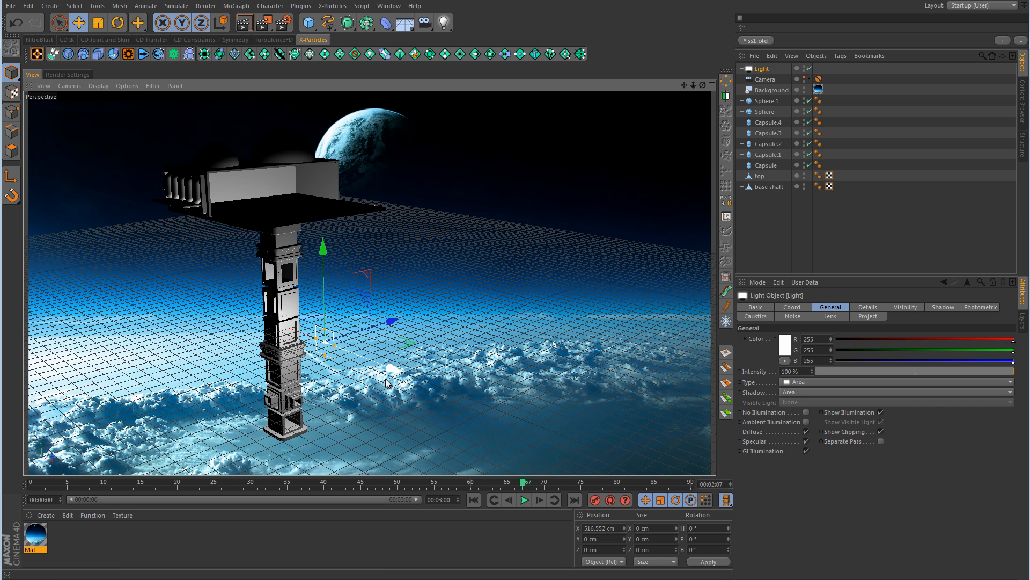
pyautogui.hotkey('ctrl', 'z')
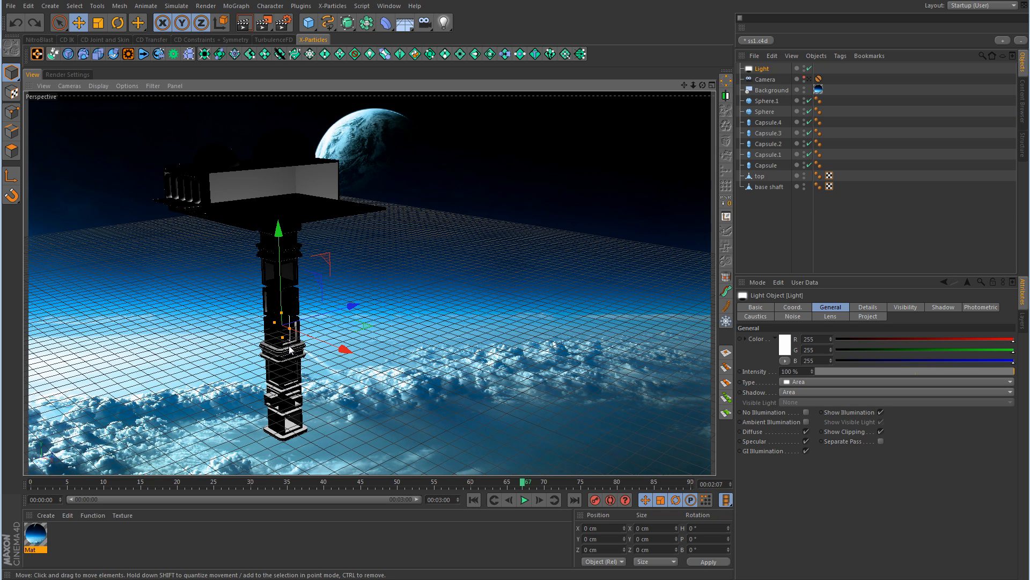
# Add a sphere at the origin around the station's shaft and enlarge its radius to about 699 cm
pyautogui.click(309, 22)
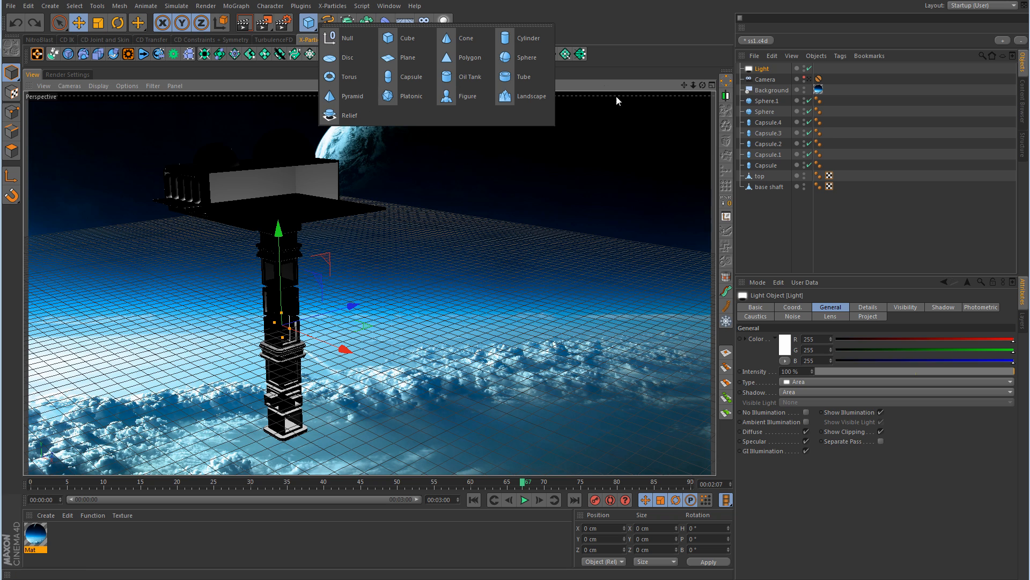
pyautogui.click(527, 59)
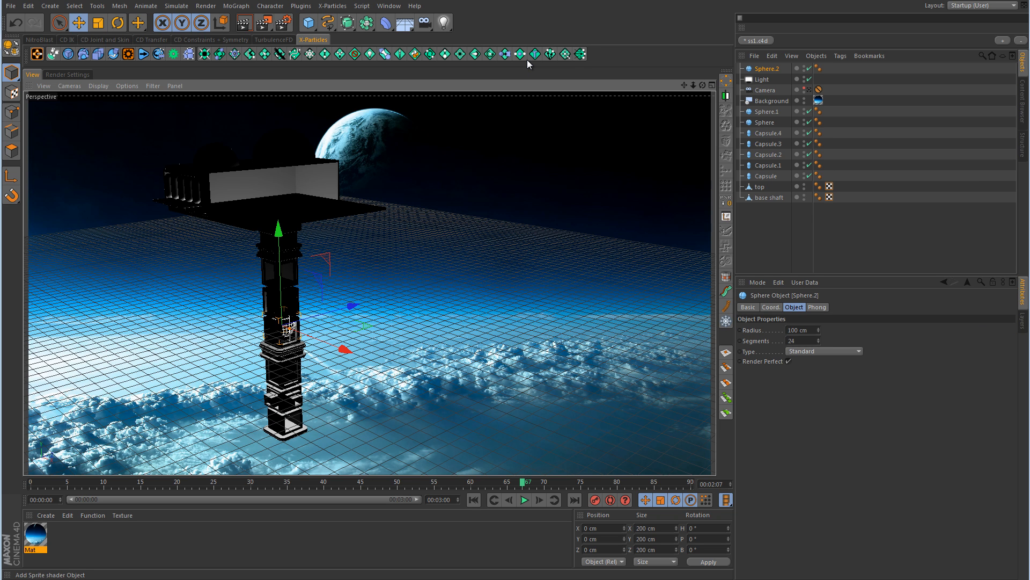
pyautogui.moveTo(820, 330)
pyautogui.mouseDown()
pyautogui.moveTo(824, 316)
pyautogui.moveTo(820, 330)
pyautogui.mouseUp()
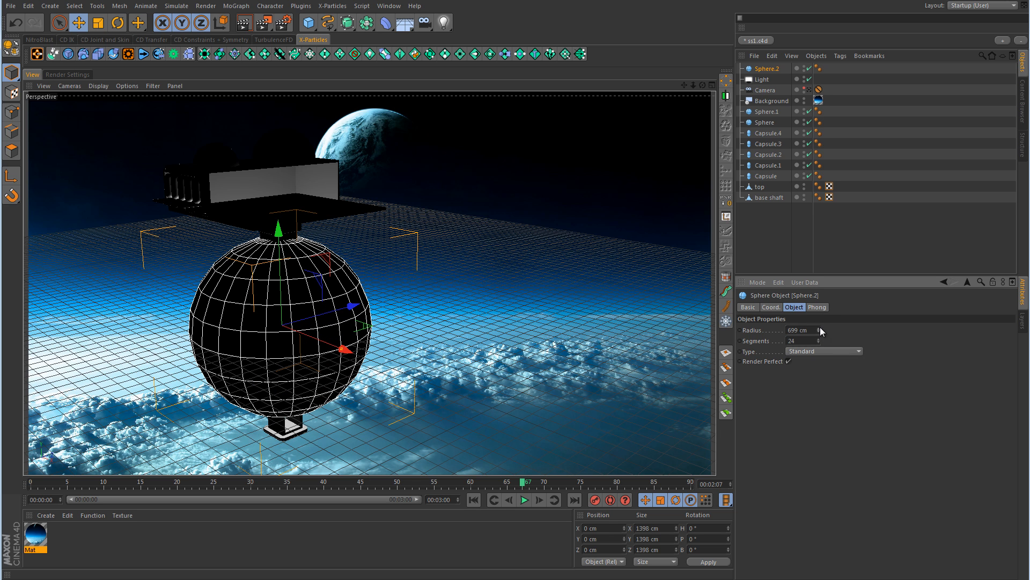
# Set the new sphere's radius to 700 cm and its segments to 45, and convert it to an editable polygon object
pyautogui.click(818, 328)
pyautogui.moveTo(818, 340); pyautogui.dragTo(817, 343)
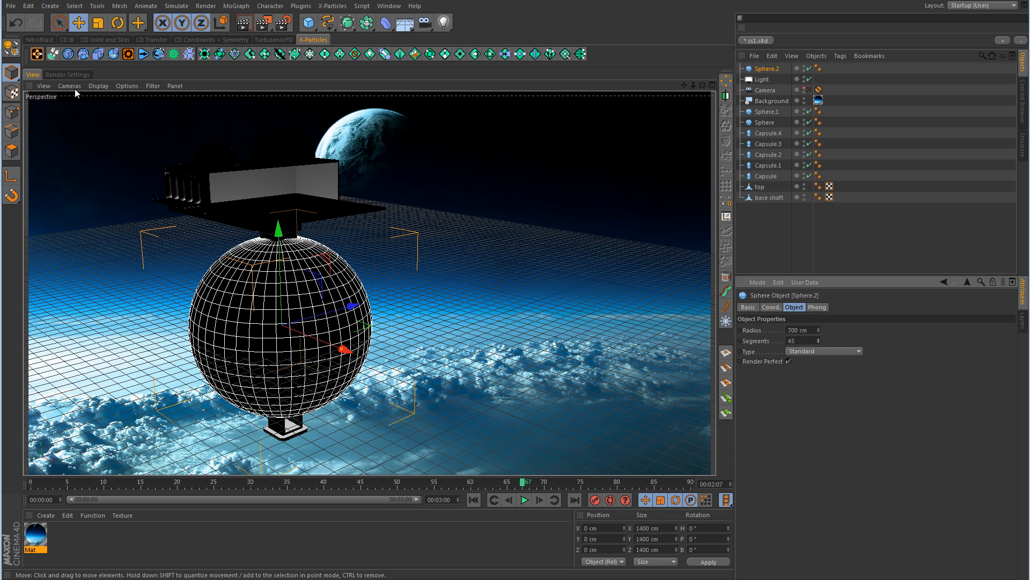
pyautogui.click(9, 45)
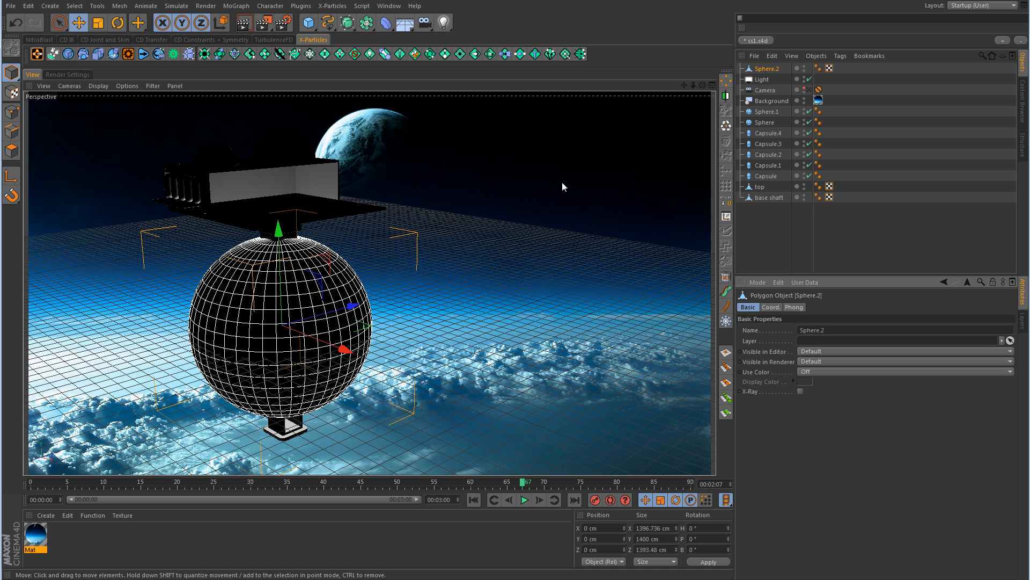
# Parent the light to Sphere.2 and set its area shape to Object / Spline, using Sphere.2 as the object
pyautogui.moveTo(765, 79); pyautogui.dragTo(772, 66)
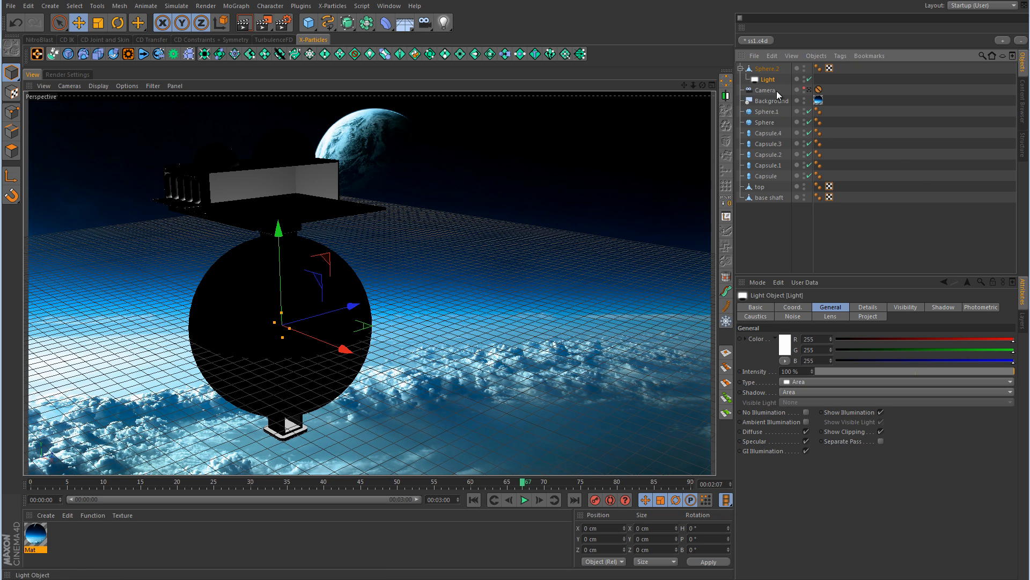
pyautogui.click(867, 308)
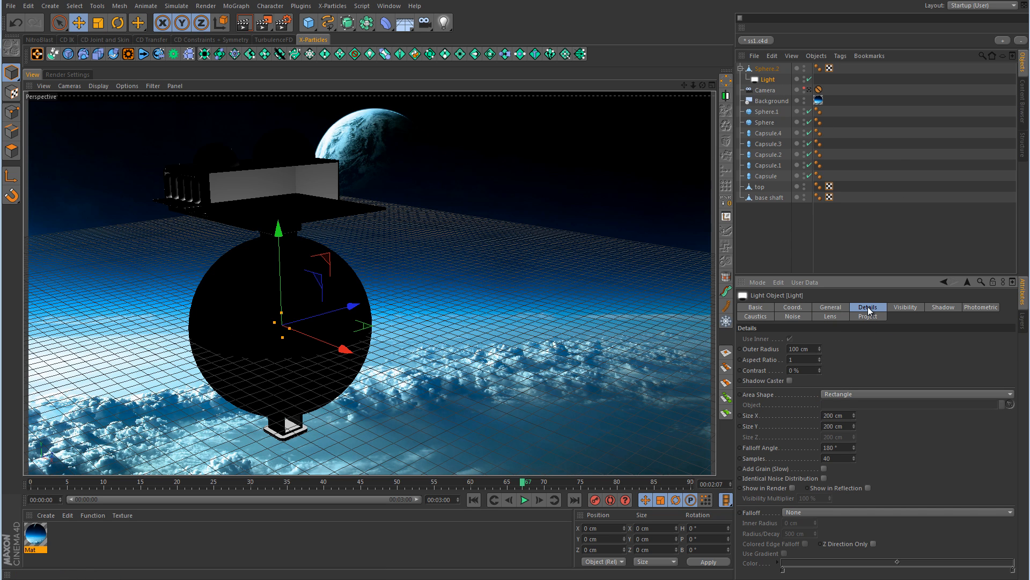
pyautogui.click(857, 393)
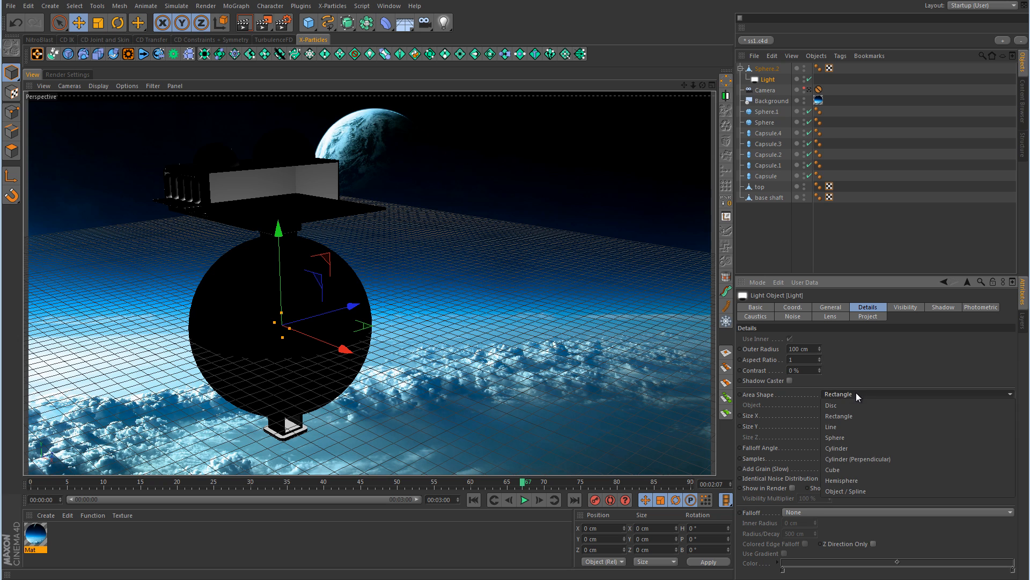
pyautogui.click(859, 488)
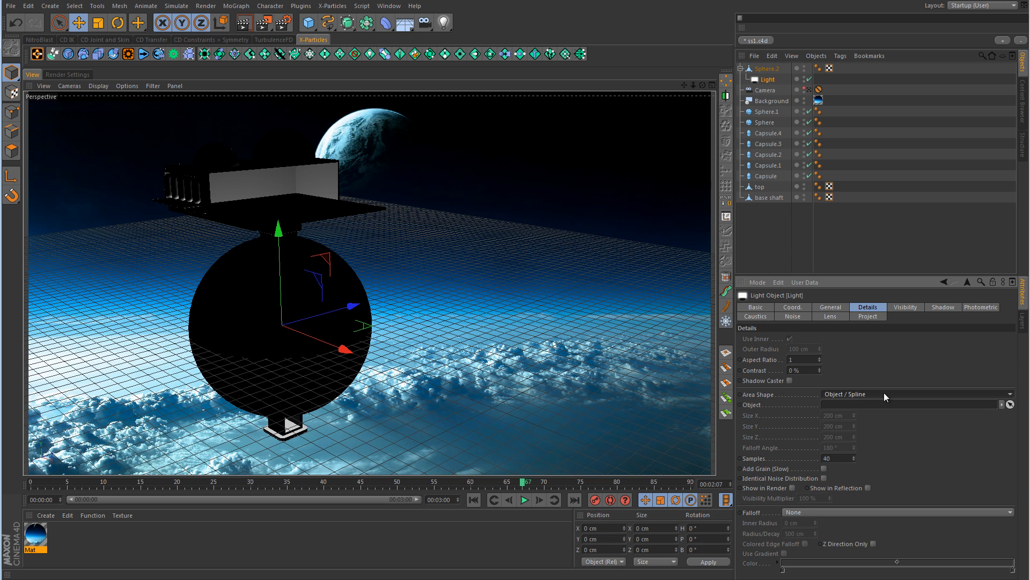
pyautogui.moveTo(774, 66); pyautogui.dragTo(853, 404)
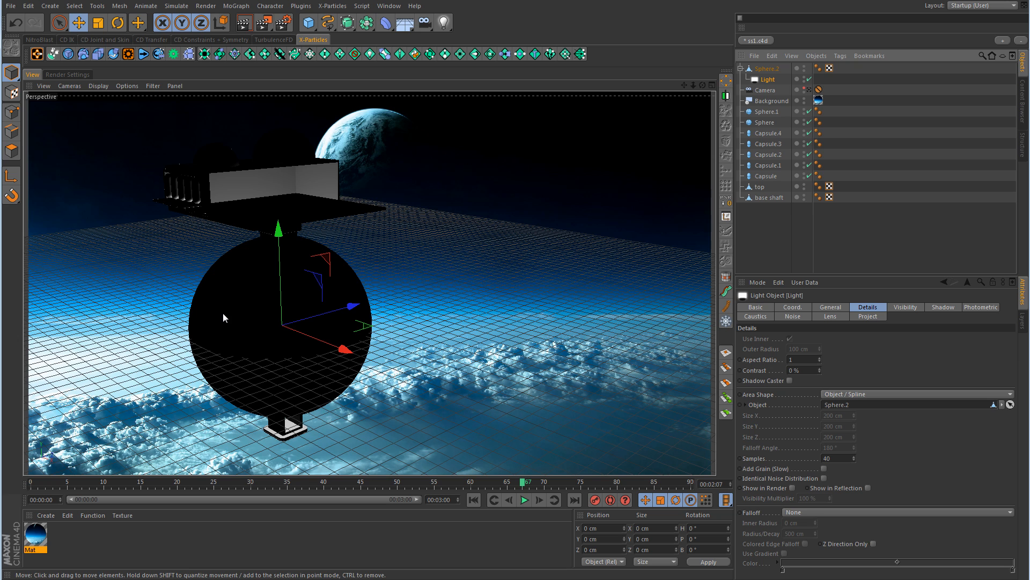
# Hide the background in the viewport and move Sphere.2 away from the station to about X -19096 cm and Z -5179 cm
pyautogui.click(767, 69)
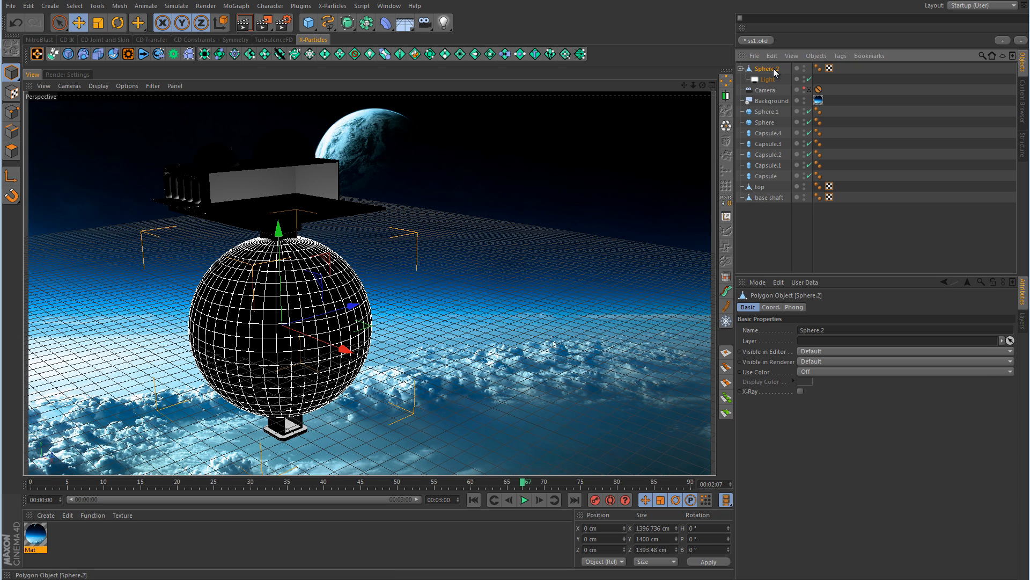
pyautogui.click(804, 98)
pyautogui.keyDown('alt'); pyautogui.moveTo(526, 258); pyautogui.dragTo(513, 294); pyautogui.keyUp('alt')
pyautogui.keyDown('alt'); pyautogui.moveTo(650, 395); pyautogui.dragTo(515, 329, button='right'); pyautogui.keyUp('alt')
pyautogui.keyDown('alt'); pyautogui.moveTo(470, 282); pyautogui.dragTo(186, 320, button='right'); pyautogui.keyUp('alt')
pyautogui.moveTo(379, 253); pyautogui.dragTo(299, 211)
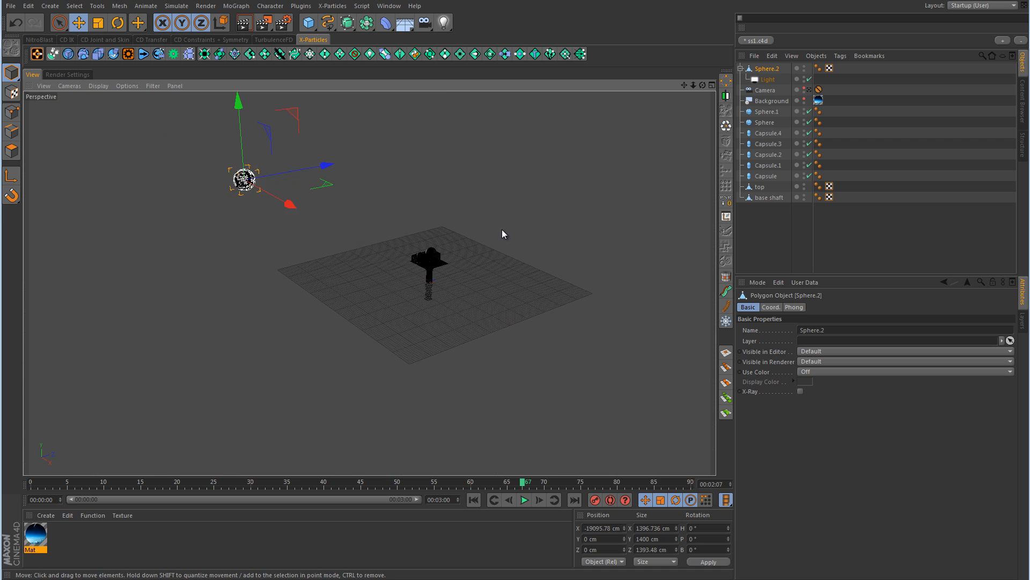
pyautogui.keyDown('alt'); pyautogui.moveTo(503, 234); pyautogui.dragTo(450, 230); pyautogui.keyUp('alt')
pyautogui.moveTo(346, 175); pyautogui.dragTo(261, 177)
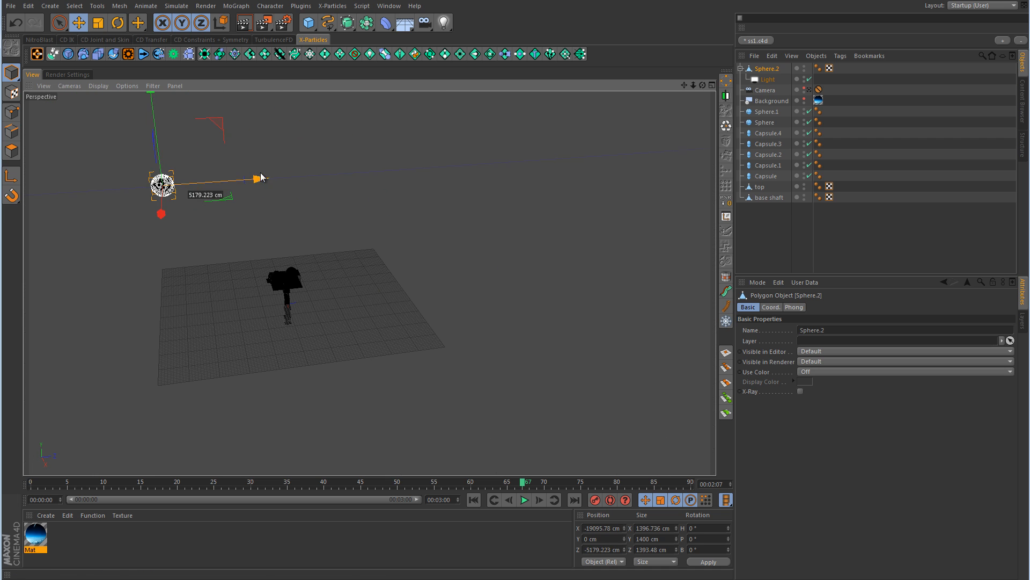
# Raise Sphere.2 to about Y 3830 cm and shift it farther back to about Z -7195 cm
pyautogui.keyDown('alt'); pyautogui.moveTo(382, 246); pyautogui.dragTo(397, 208); pyautogui.keyUp('alt')
pyautogui.keyDown('alt'); pyautogui.moveTo(400, 209); pyautogui.dragTo(474, 275, button='middle'); pyautogui.keyUp('alt')
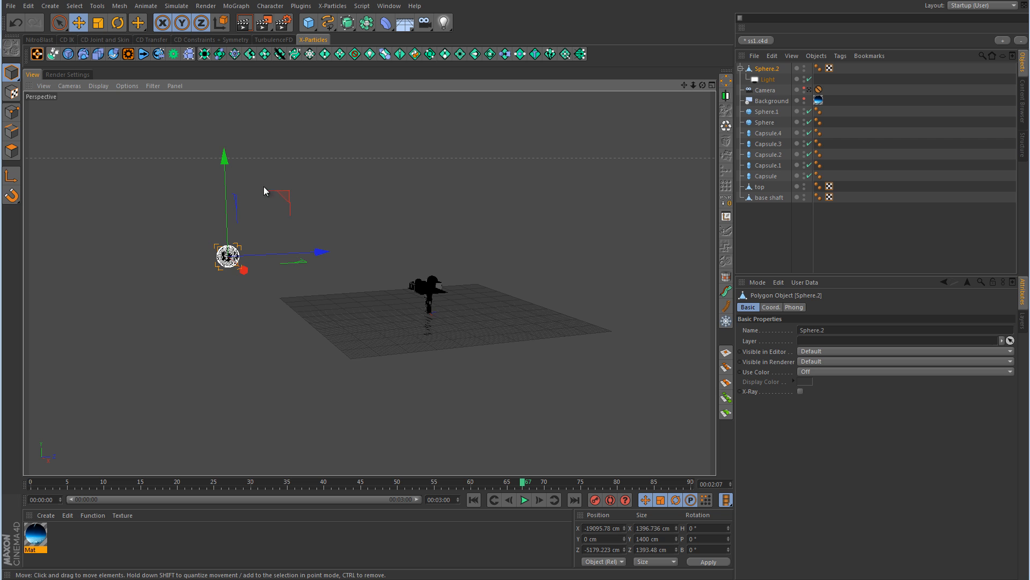
pyautogui.moveTo(231, 173); pyautogui.dragTo(234, 120)
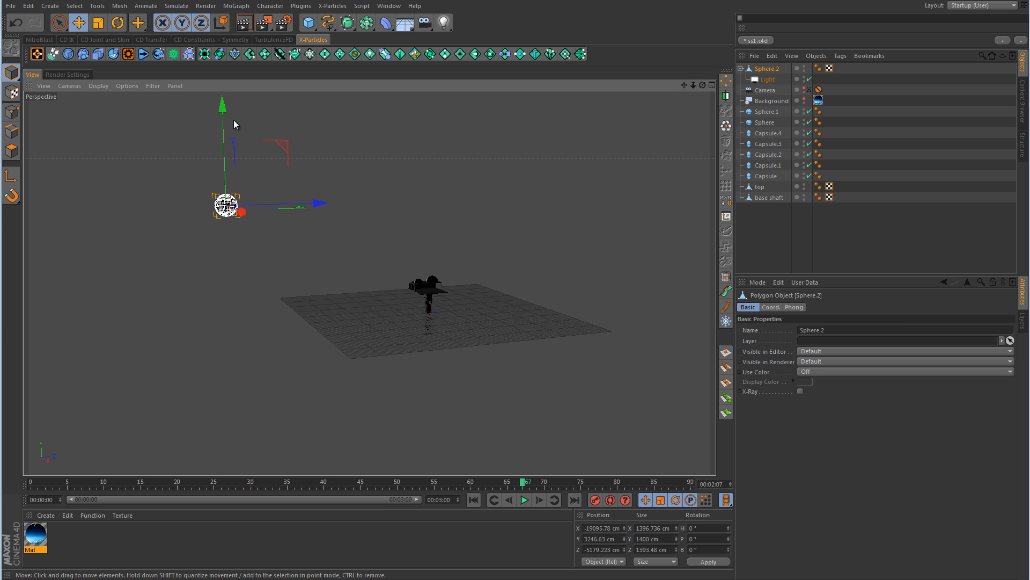
pyautogui.keyDown('alt'); pyautogui.moveTo(500, 253); pyautogui.dragTo(451, 268); pyautogui.keyUp('alt')
pyautogui.moveTo(324, 205); pyautogui.dragTo(298, 200)
pyautogui.moveTo(190, 136); pyautogui.dragTo(188, 127)
pyautogui.keyDown('alt'); pyautogui.moveTo(350, 227); pyautogui.dragTo(417, 230); pyautogui.keyUp('alt')
pyautogui.keyDown('alt'); pyautogui.moveTo(453, 285); pyautogui.dragTo(698, 292, button='right'); pyautogui.keyUp('alt')
pyautogui.keyDown('alt'); pyautogui.moveTo(454, 284); pyautogui.dragTo(514, 295, button='right'); pyautogui.keyUp('alt')
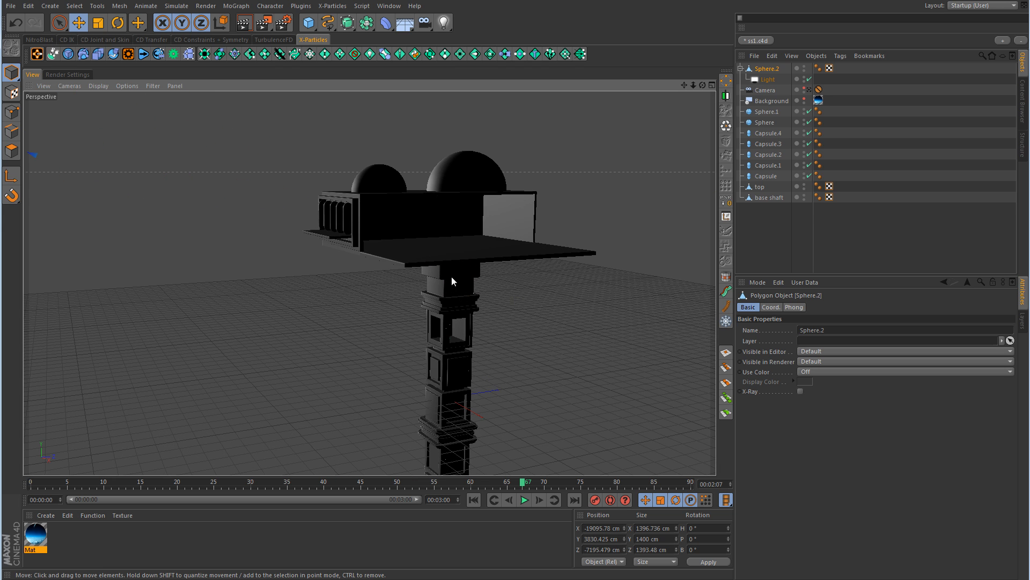
# Look through the scene camera and set anti-aliasing to None in the render settings
pyautogui.click(809, 89)
pyautogui.click(66, 74)
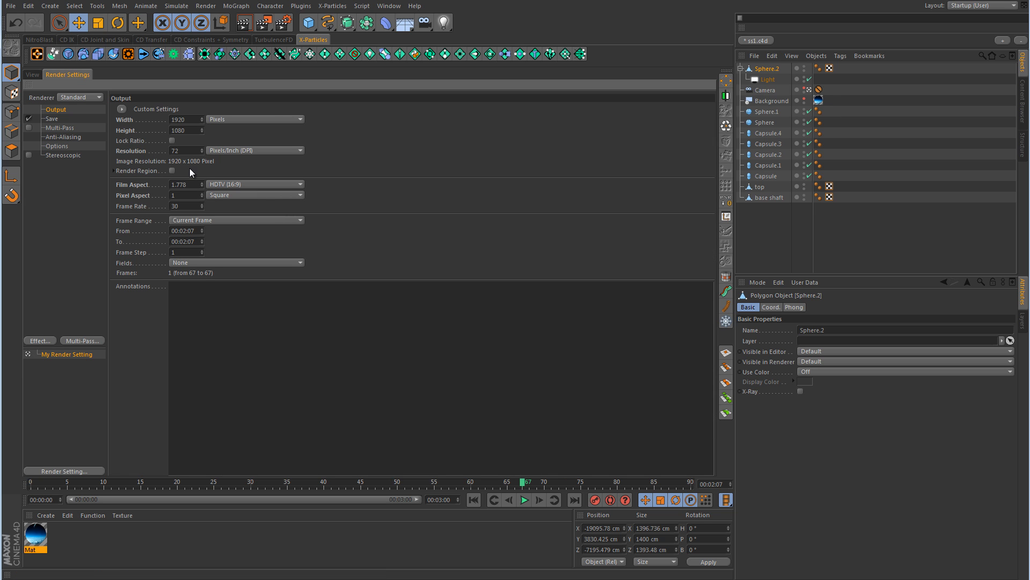
pyautogui.click(73, 137)
pyautogui.click(217, 108)
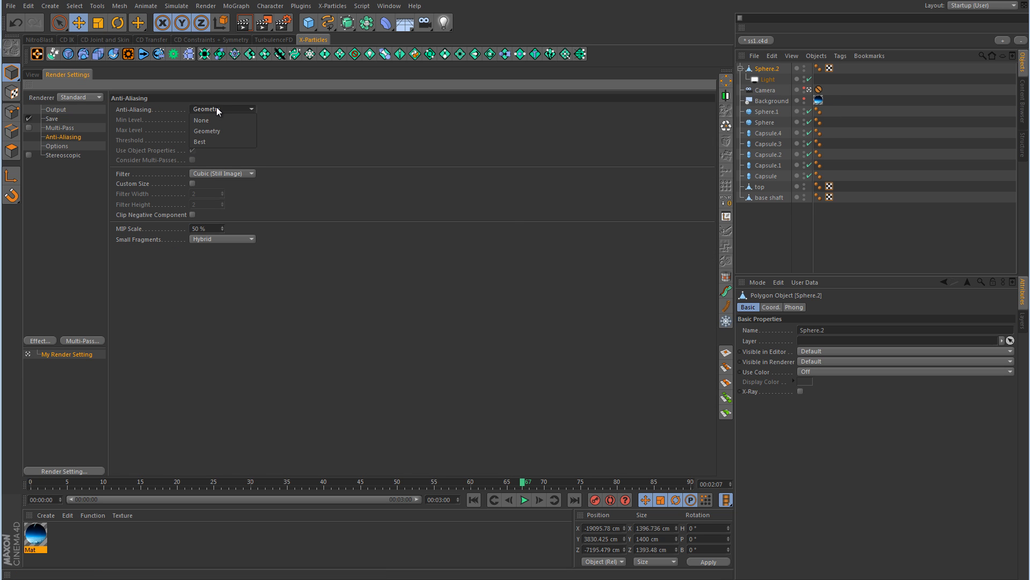
pyautogui.click(216, 121)
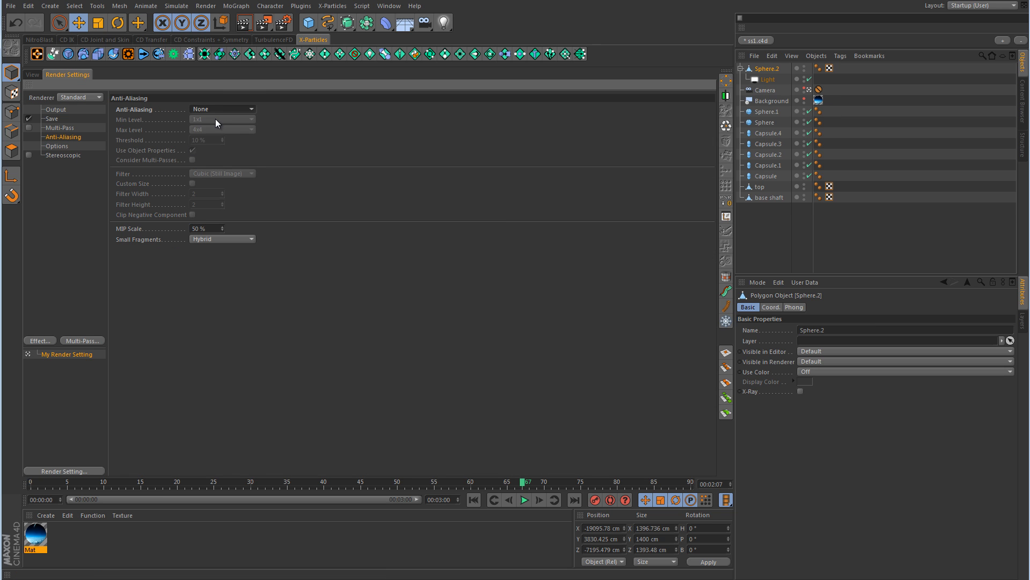
pyautogui.click(33, 74)
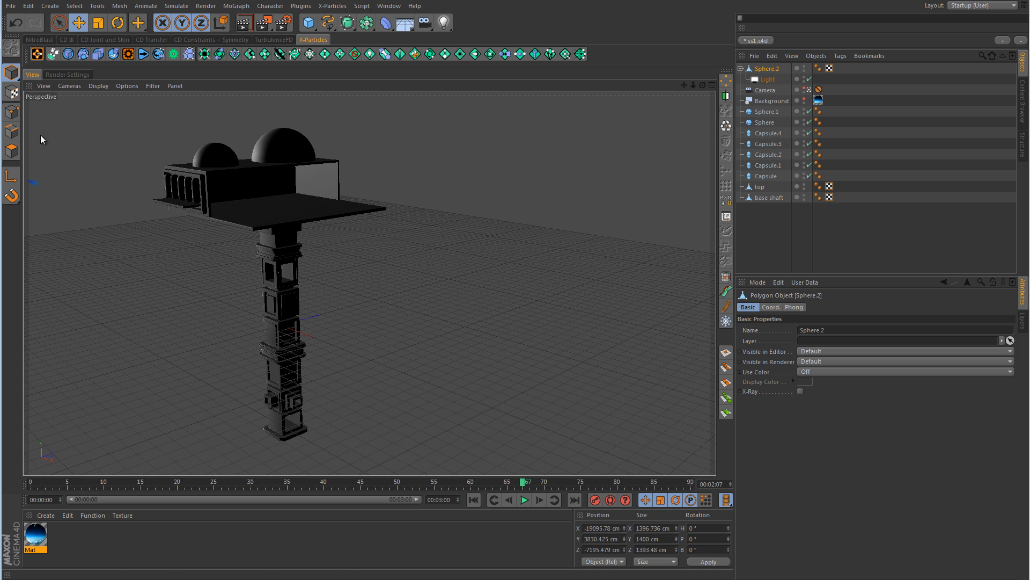
# Render the camera view to check the area light on the station, then clear the preview
pyautogui.click(244, 23)
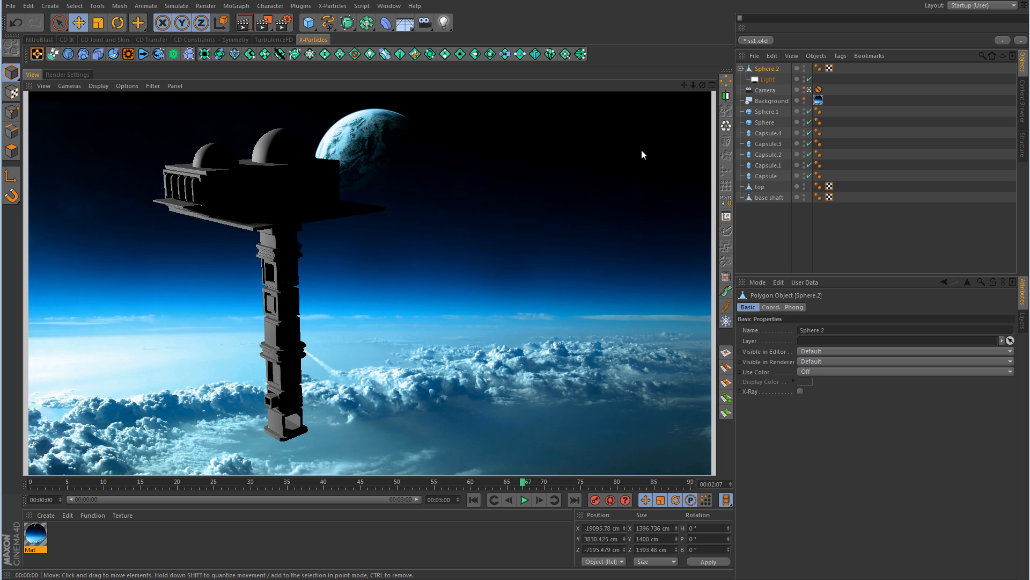
pyautogui.middleClick(576, 182)
pyautogui.middleClick(418, 191)
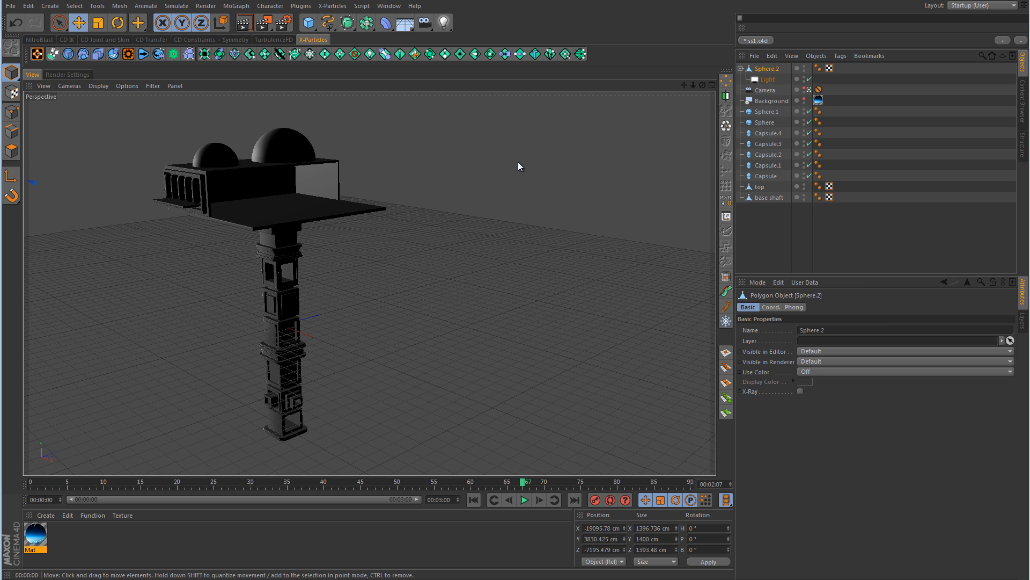
# Move Sphere.2 to about Z -9611 cm and Y 4391 cm, and render a preview through the scene camera
pyautogui.click(810, 89)
pyautogui.keyDown('alt'); pyautogui.moveTo(539, 195); pyautogui.dragTo(386, 239, button='right'); pyautogui.keyUp('alt')
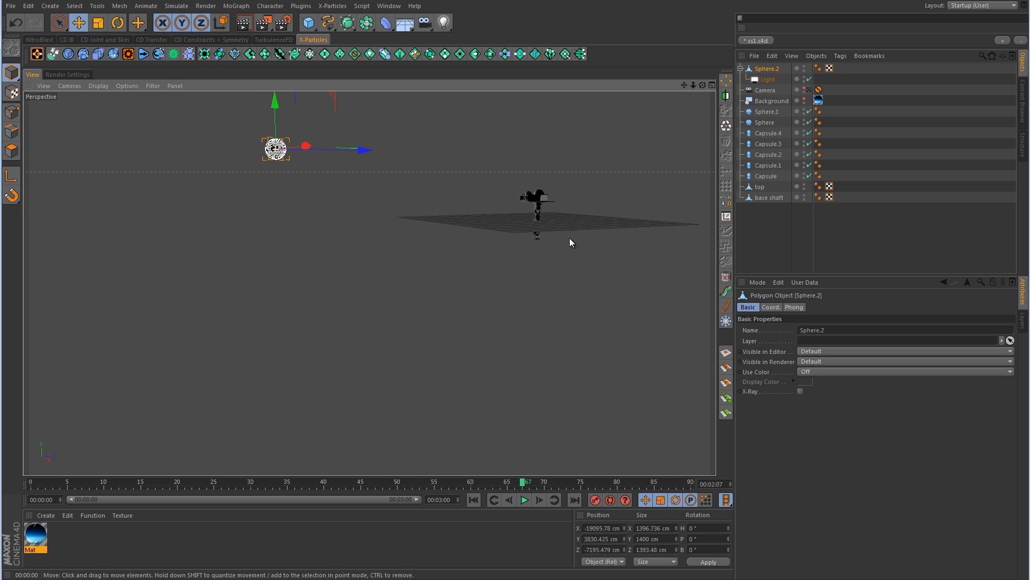
pyautogui.keyDown('alt'); pyautogui.moveTo(569, 237); pyautogui.dragTo(525, 249); pyautogui.keyUp('alt')
pyautogui.moveTo(374, 151); pyautogui.dragTo(340, 151)
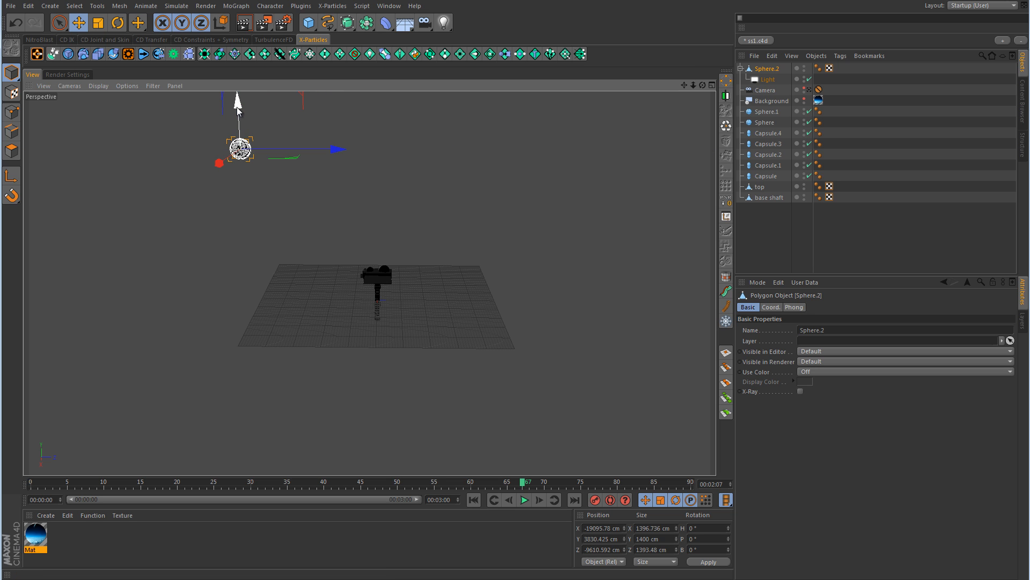
pyautogui.moveTo(237, 101); pyautogui.dragTo(239, 104)
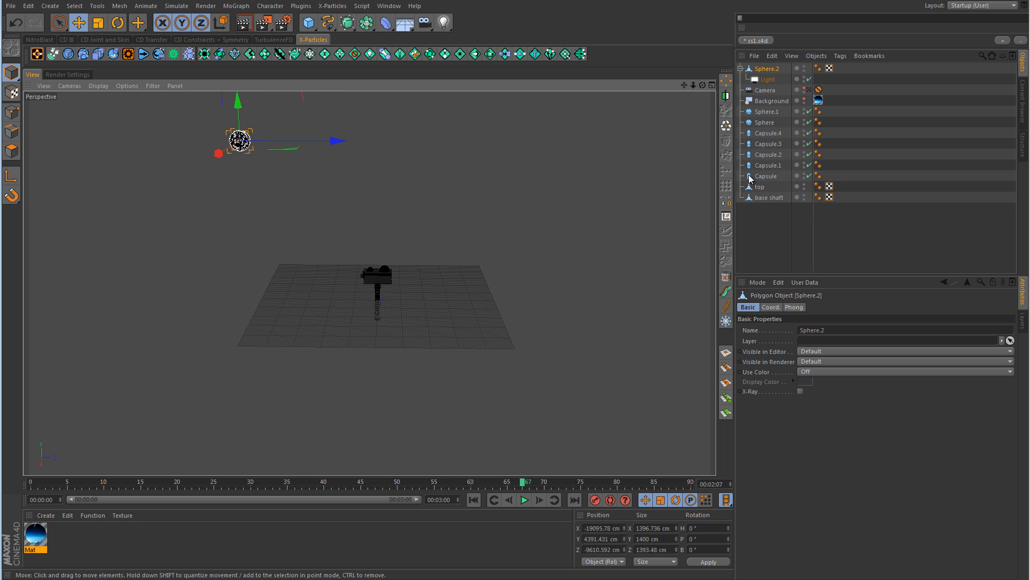
pyautogui.click(809, 90)
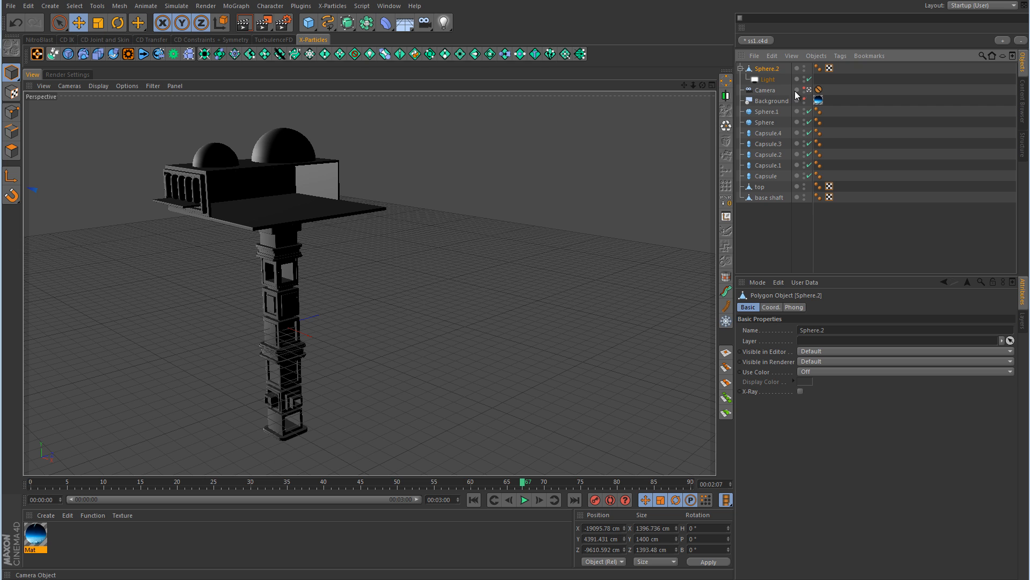
pyautogui.click(246, 27)
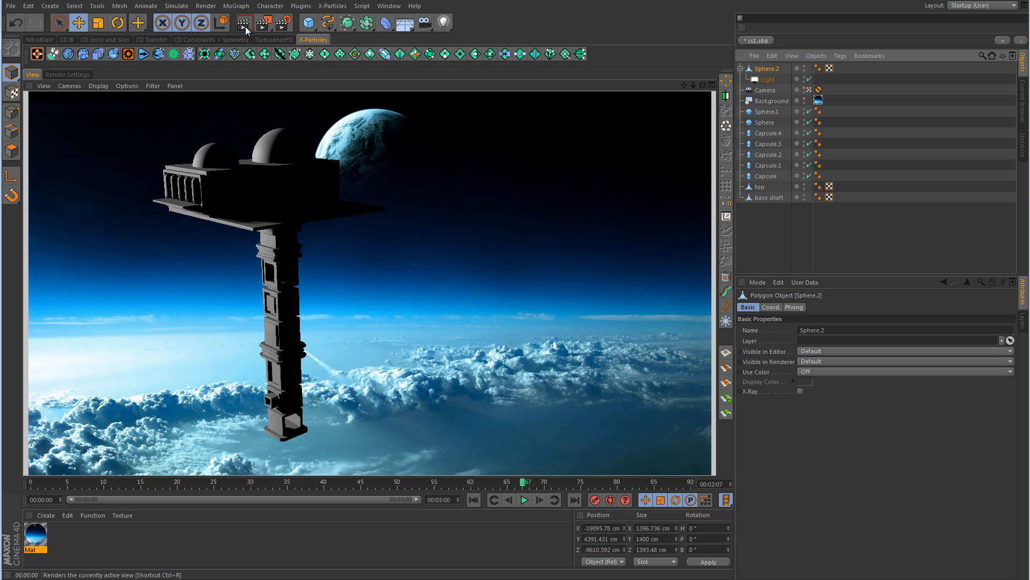
# Rename Sphere.2 as Sun
pyautogui.click(775, 71)
pyautogui.doubleClick(776, 69)
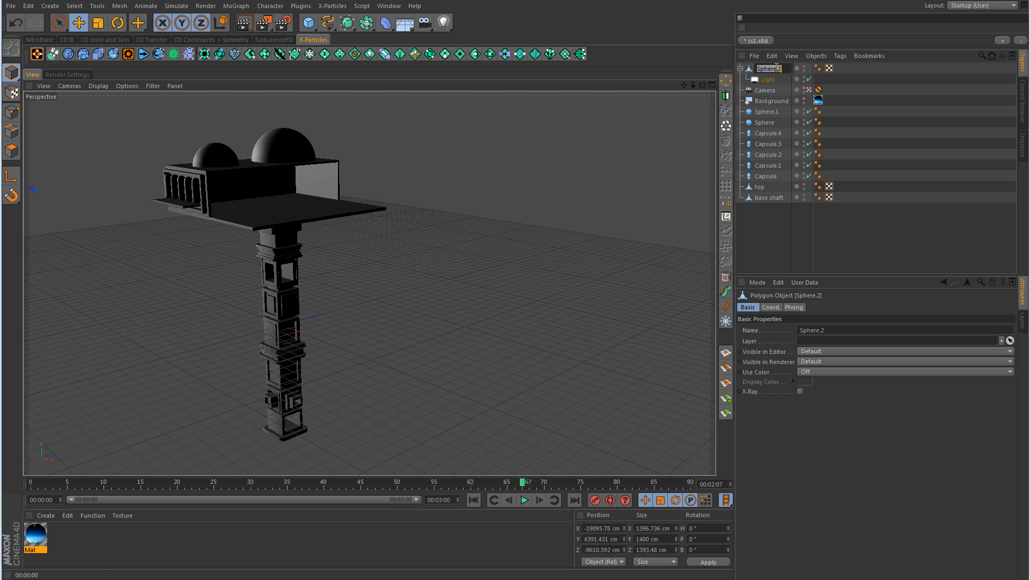
pyautogui.write('Sun')
pyautogui.press('Return')
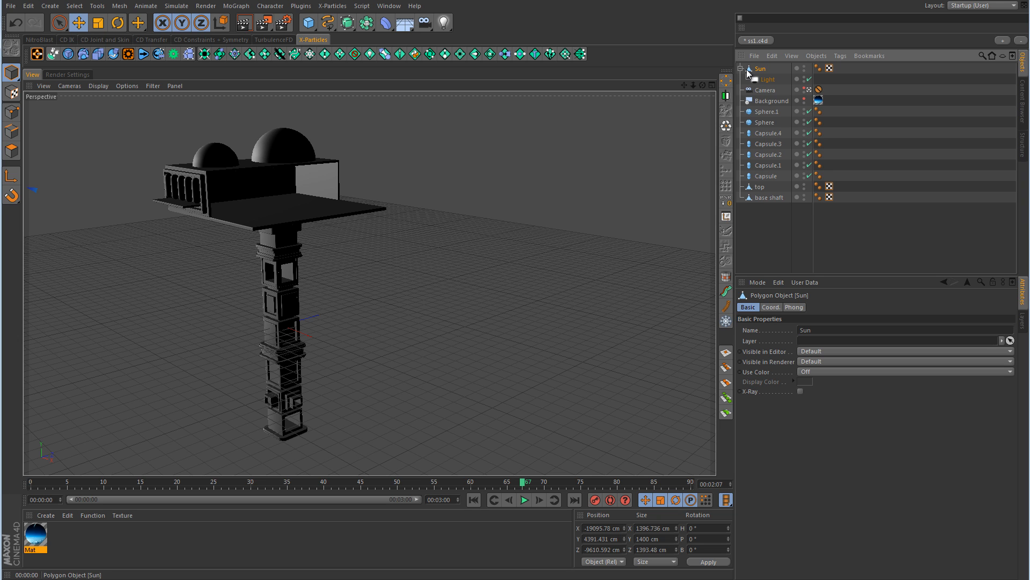
# Change the Sun's child light to a warm cream colour of RGB 255, 233, 200
pyautogui.click(776, 308)
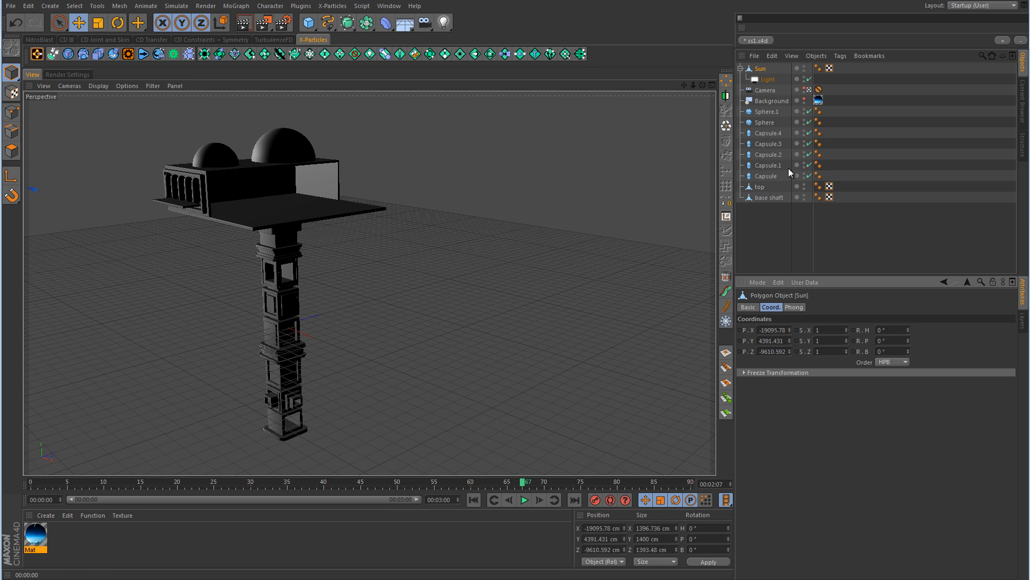
pyautogui.click(768, 79)
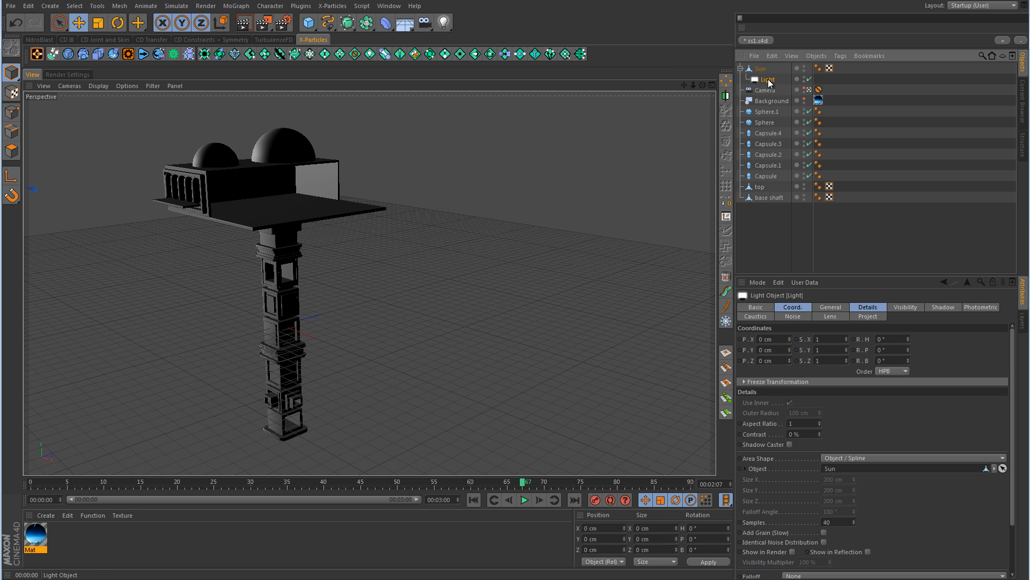
pyautogui.click(831, 307)
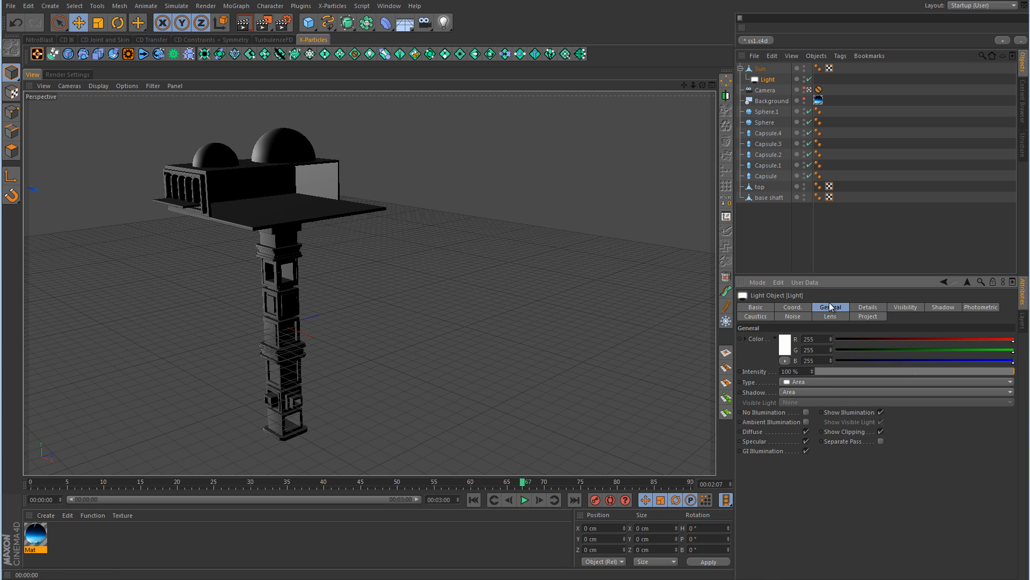
pyautogui.click(784, 346)
pyautogui.moveTo(777, 305); pyautogui.dragTo(742, 307)
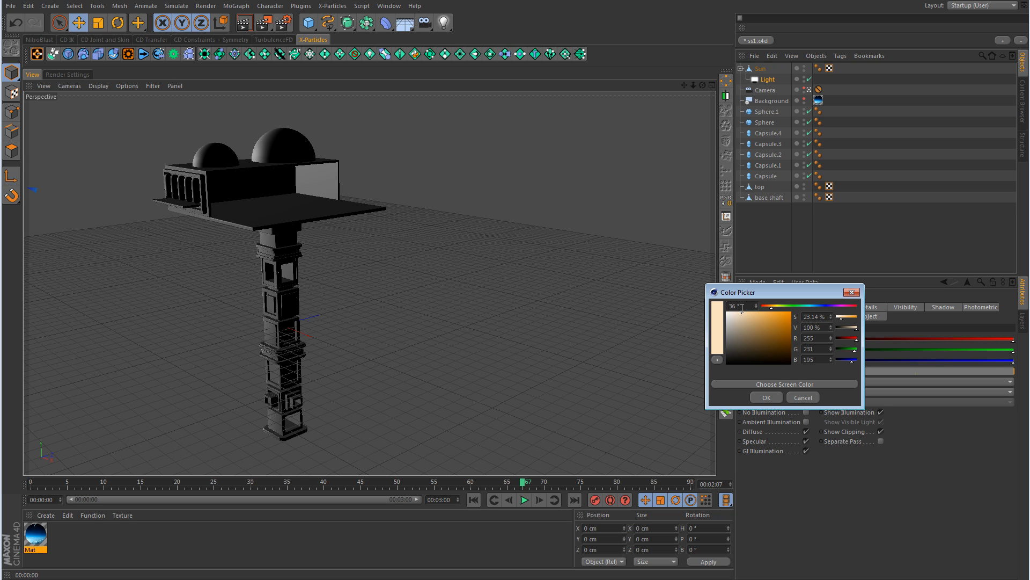
pyautogui.moveTo(743, 311); pyautogui.dragTo(740, 310)
pyautogui.click(766, 398)
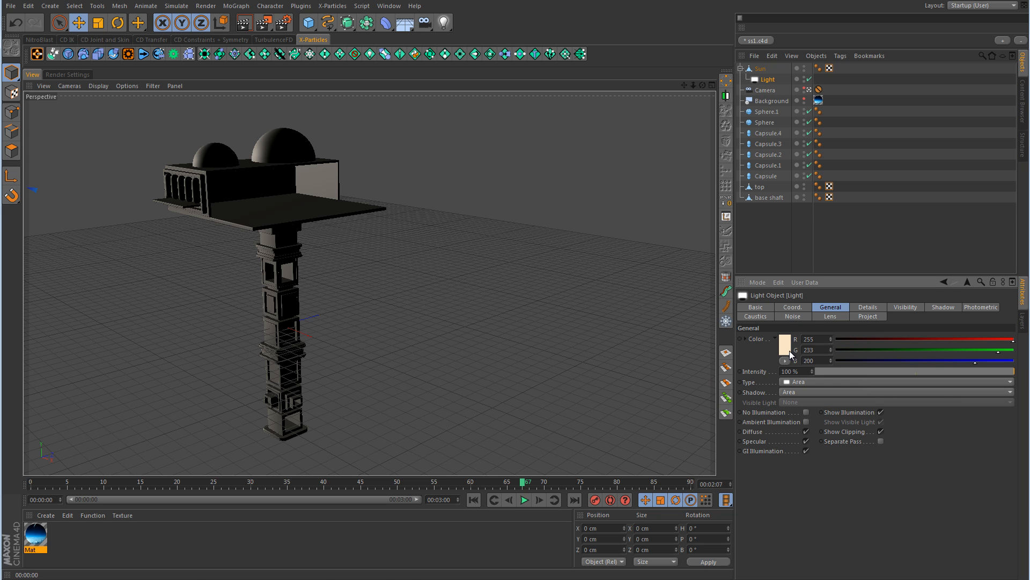
# Render a preview of the warm light and soften its colour to RGB 255, 239, 217
pyautogui.click(243, 23)
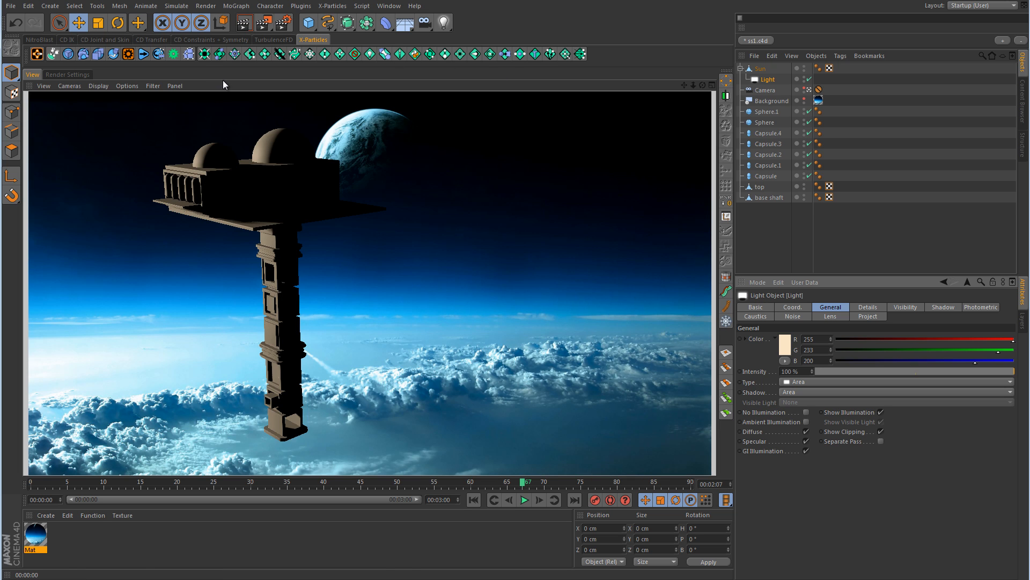
pyautogui.moveTo(748, 314); pyautogui.dragTo(739, 304)
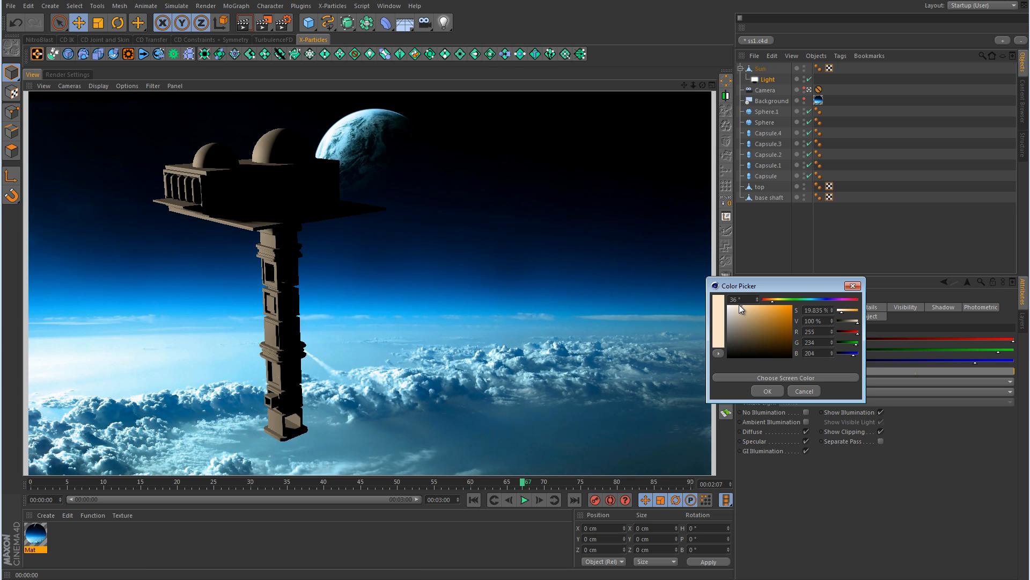
pyautogui.click(768, 390)
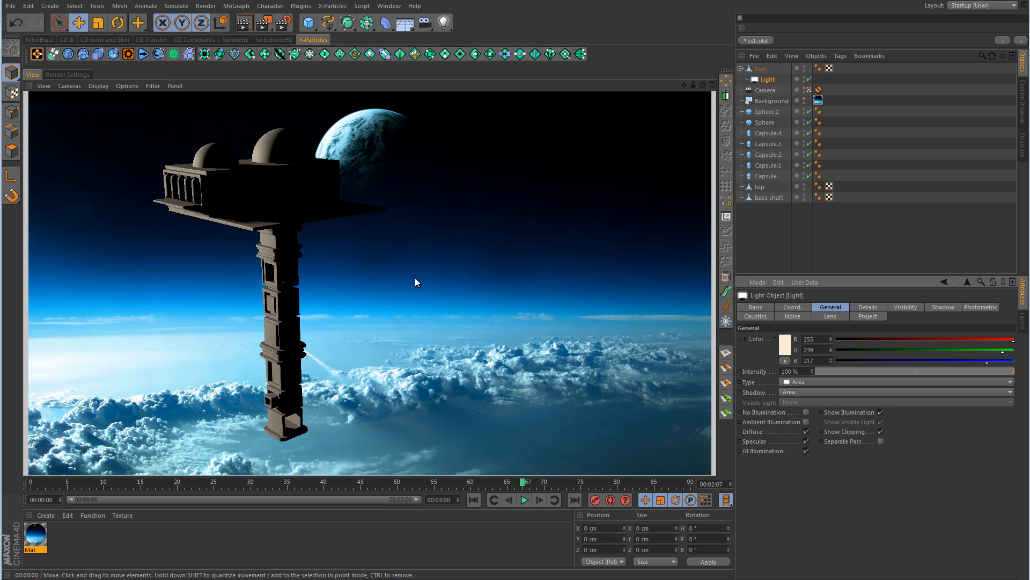
# Add an area light with area shadows and set its area shape to Hemisphere
pyautogui.click(449, 24)
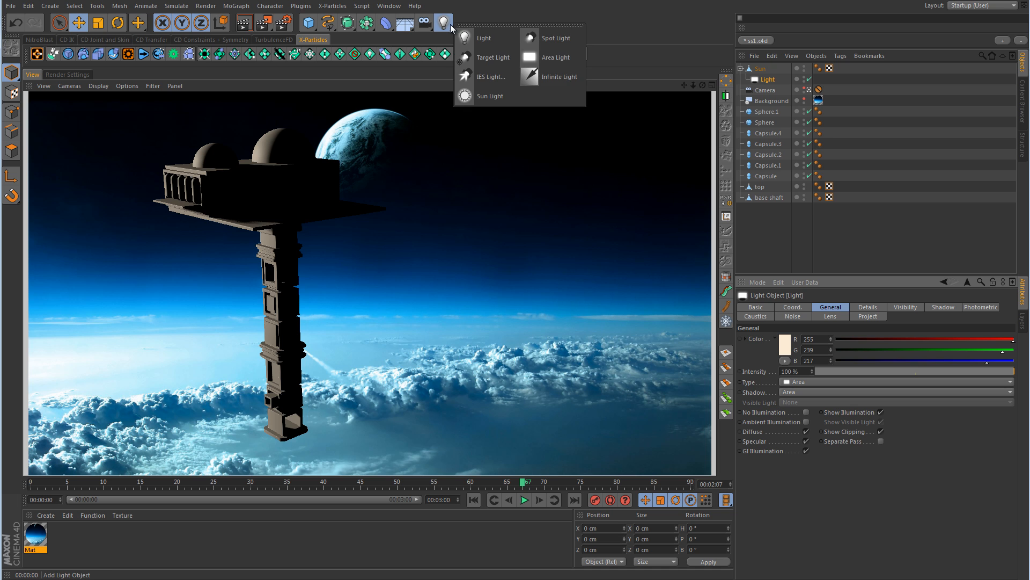
pyautogui.click(571, 61)
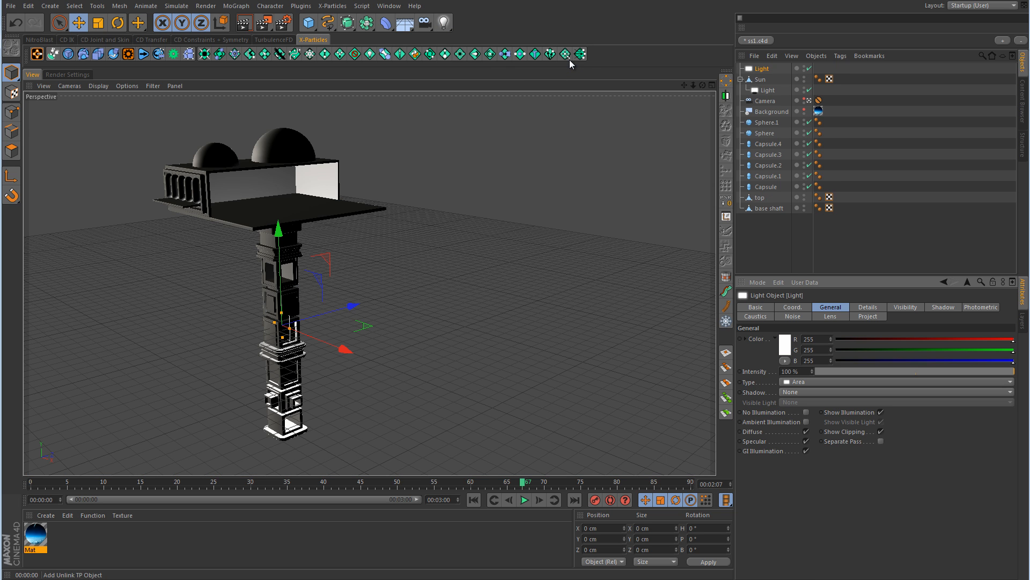
pyautogui.click(796, 391)
pyautogui.click(798, 434)
pyautogui.click(870, 308)
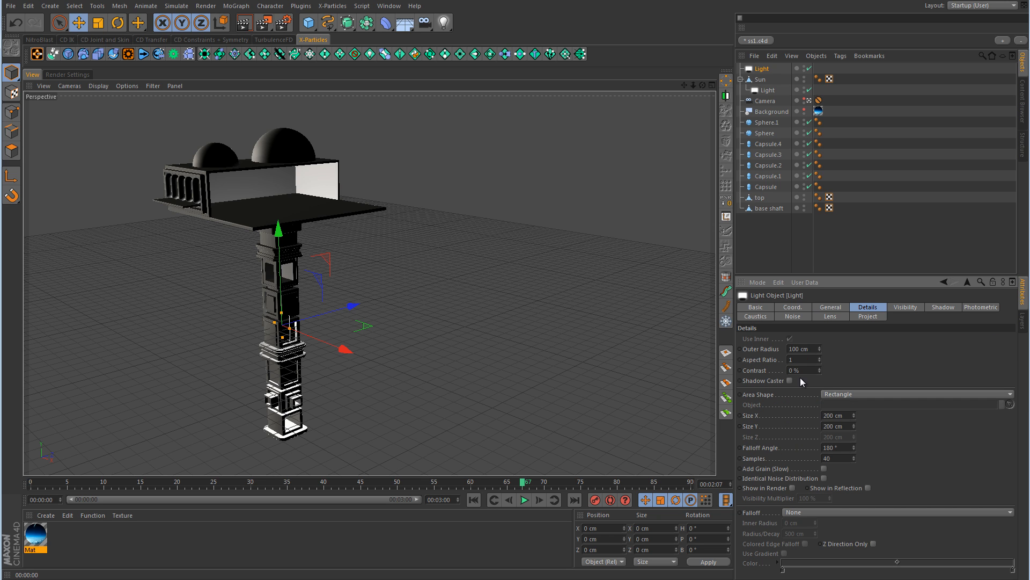
pyautogui.click(840, 395)
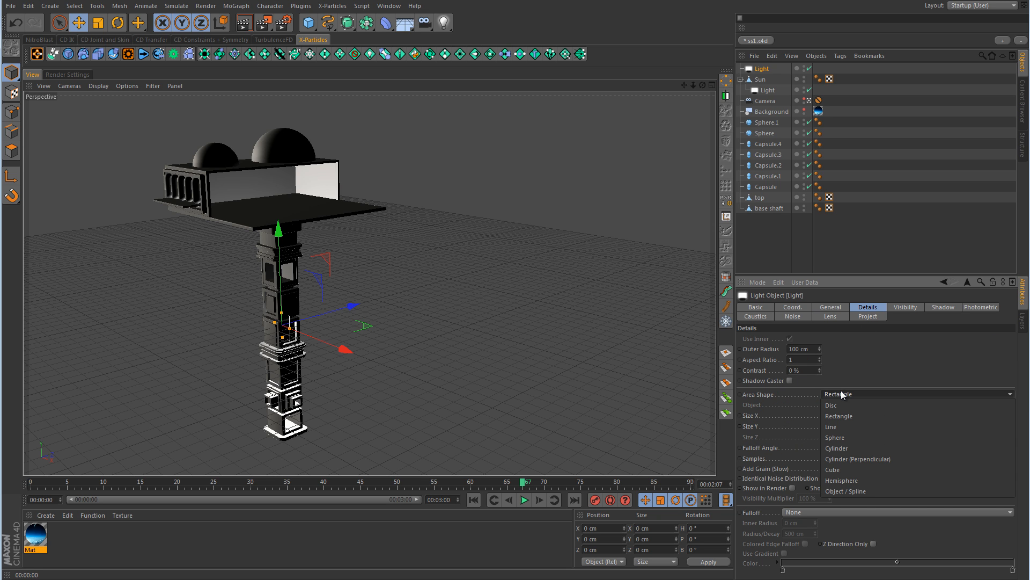
pyautogui.click(854, 477)
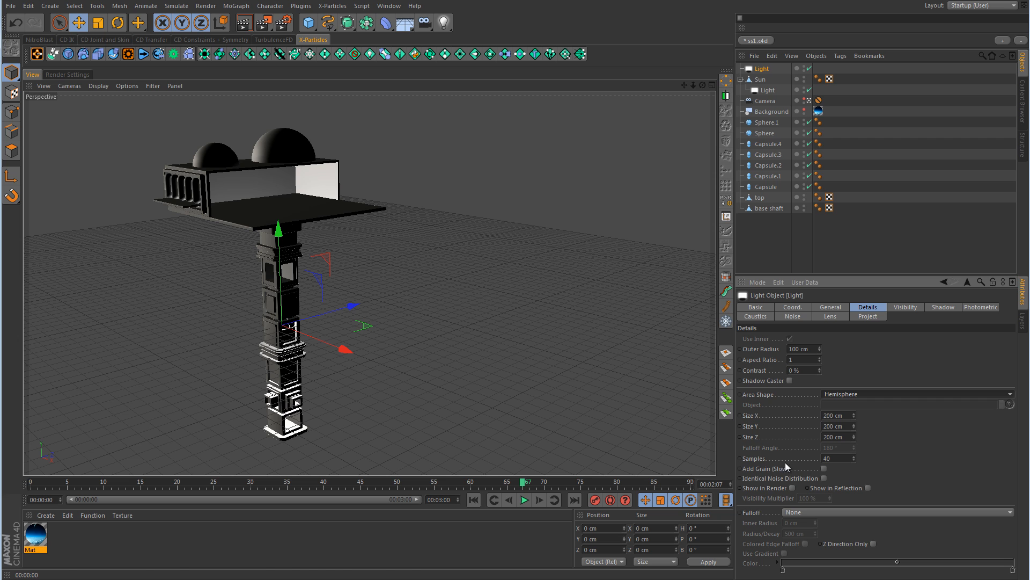
# Flip the hemisphere light to a pitch of -180° and raise it above the domes to about Y 1553 cm
pyautogui.moveTo(344, 347); pyautogui.dragTo(439, 394)
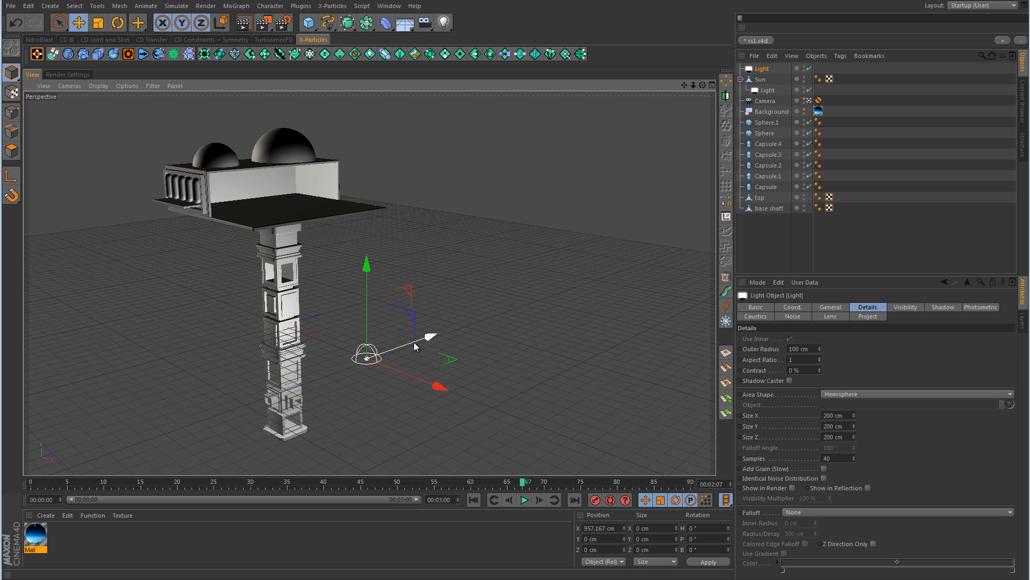
pyautogui.hotkey('ctrl', 'z')
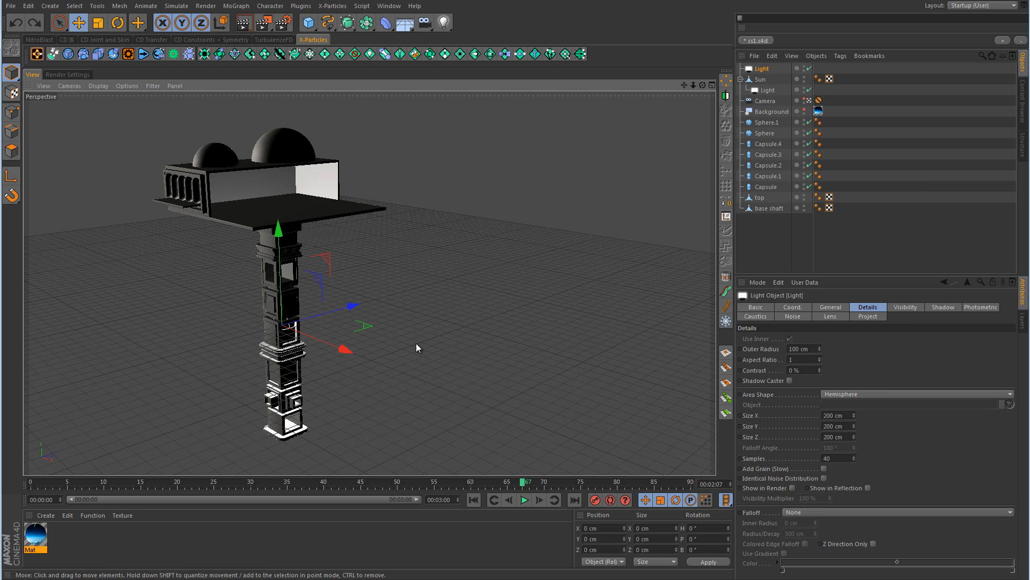
pyautogui.click(800, 306)
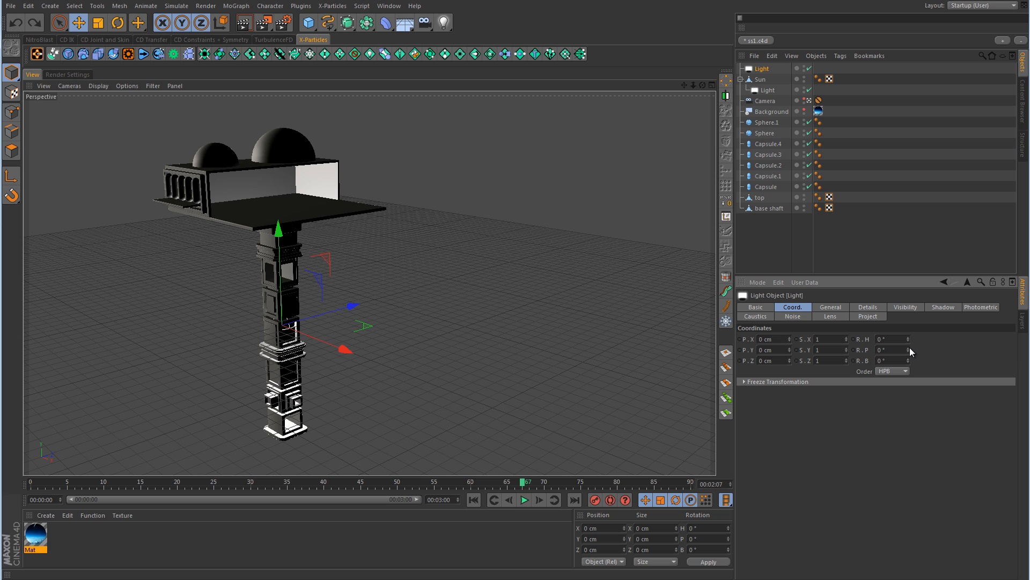
pyautogui.moveTo(910, 349); pyautogui.dragTo(909, 352)
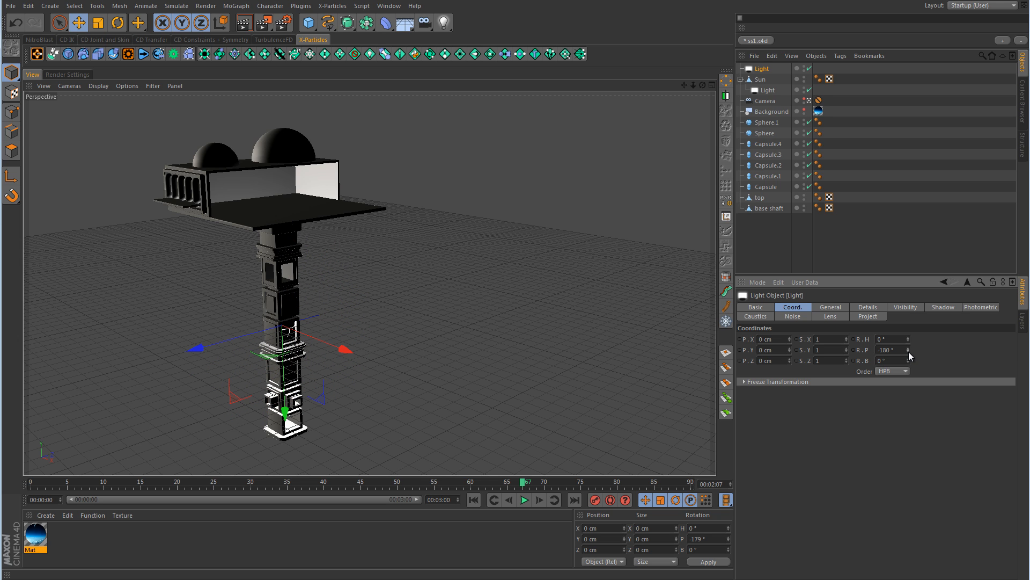
pyautogui.click(868, 307)
pyautogui.moveTo(286, 412); pyautogui.dragTo(274, 142)
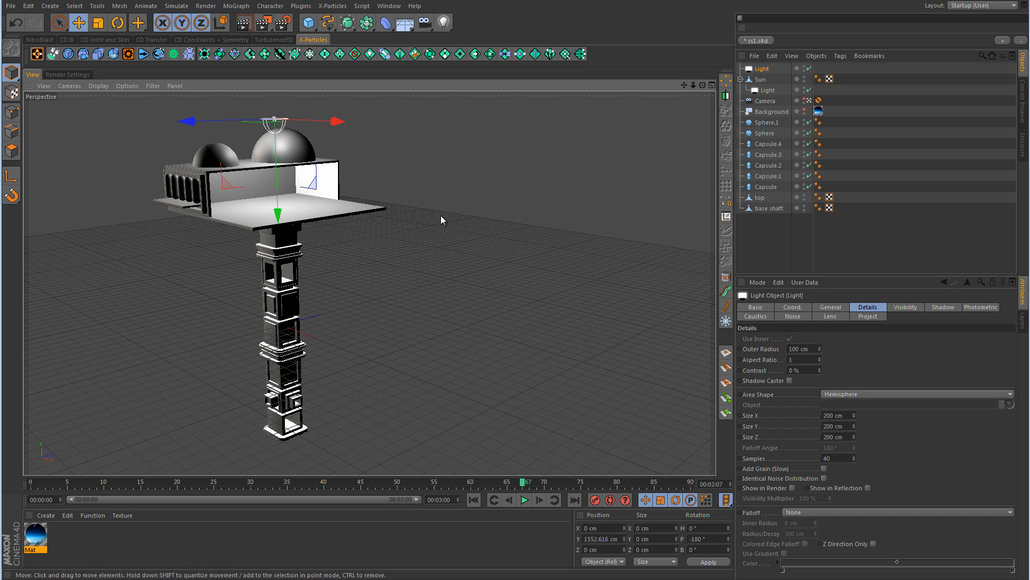
# Set the hemisphere light's size to 5000 cm in X, Y and Z
pyautogui.moveTo(853, 414)
pyautogui.mouseDown()
pyautogui.moveTo(861, 369)
pyautogui.moveTo(884, 349)
pyautogui.moveTo(854, 280)
pyautogui.moveTo(858, 402)
pyautogui.moveTo(845, 353)
pyautogui.moveTo(847, 414)
pyautogui.mouseUp()
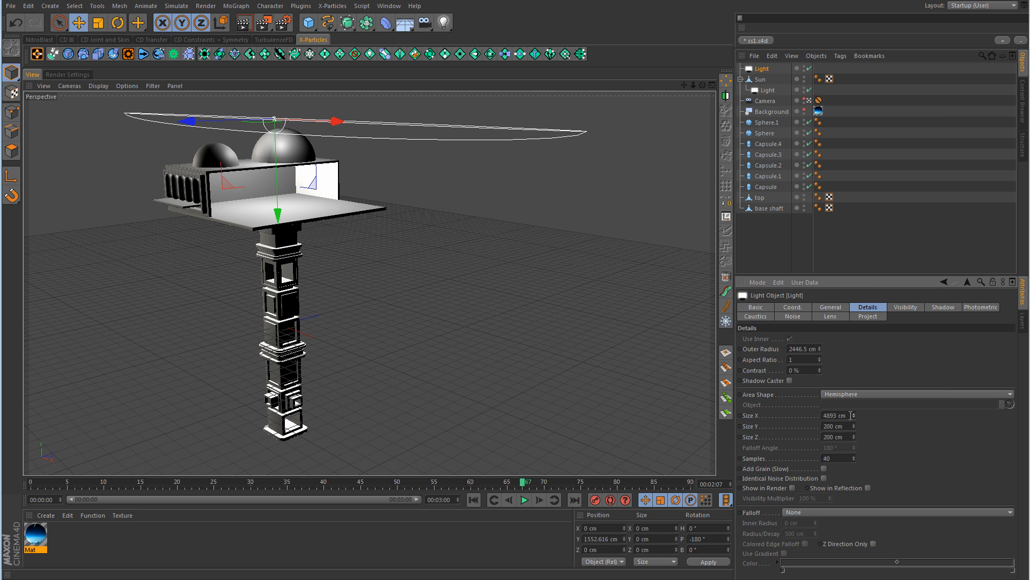
pyautogui.click(847, 415)
pyautogui.write('5000')
pyautogui.press('Return')
pyautogui.press('Up')
pyautogui.doubleClick(829, 426)
pyautogui.write('1000')
pyautogui.press('Return')
pyautogui.doubleClick(832, 437)
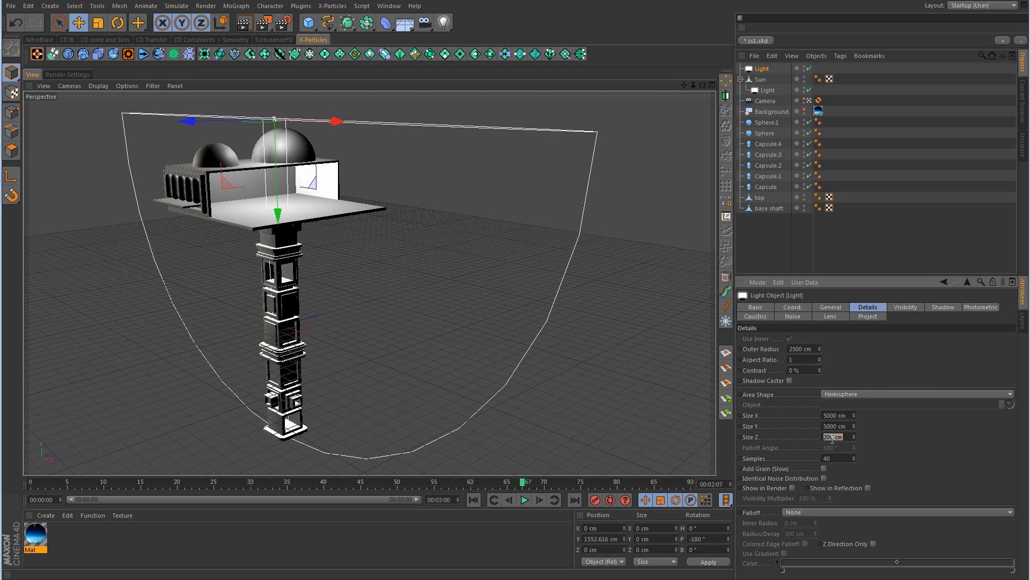
pyautogui.write('5000')
pyautogui.press('Return')
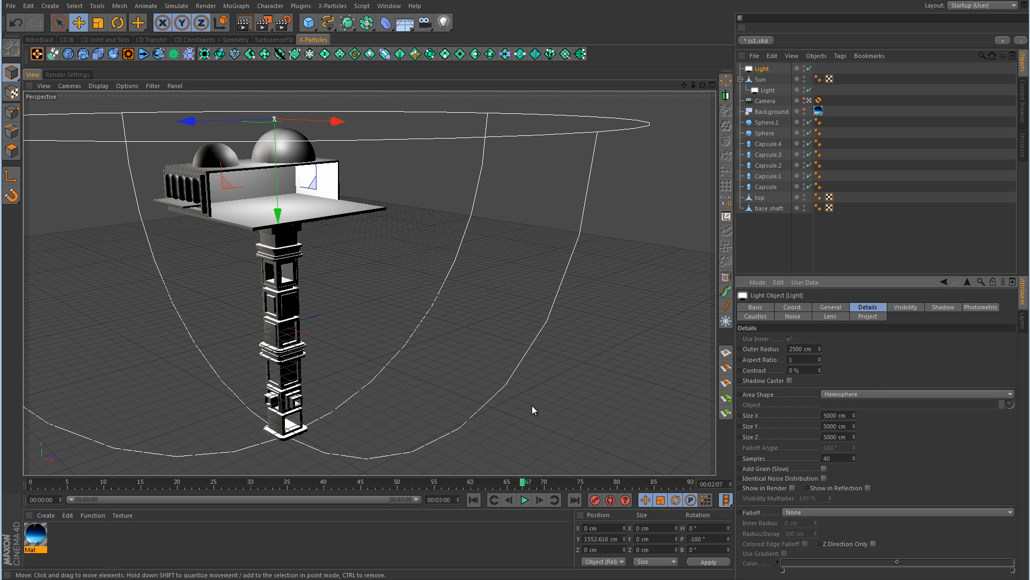
# Make the Background object visible in the viewport and hide the grid
pyautogui.click(832, 307)
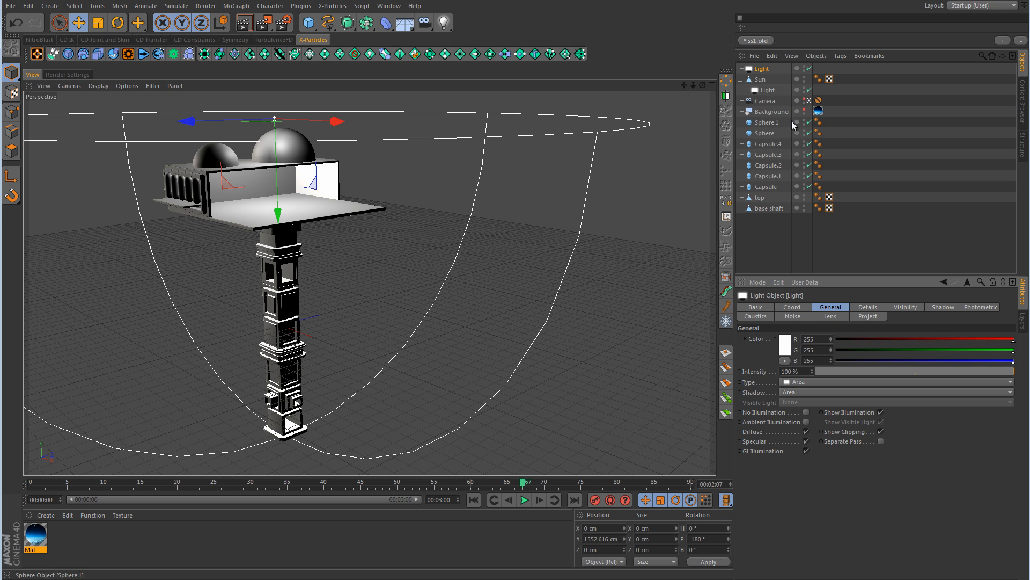
pyautogui.click(804, 108)
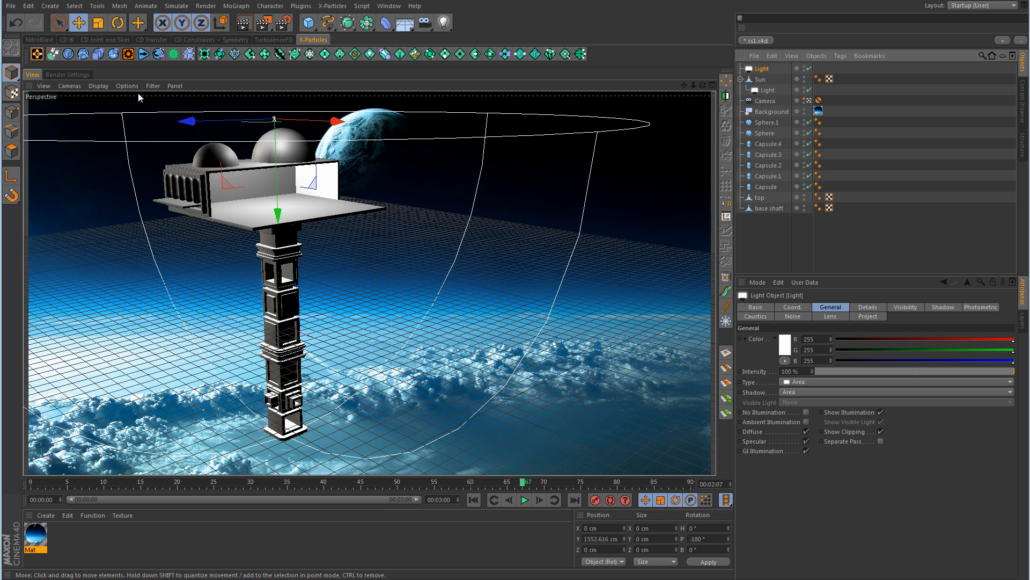
pyautogui.click(152, 86)
pyautogui.click(156, 243)
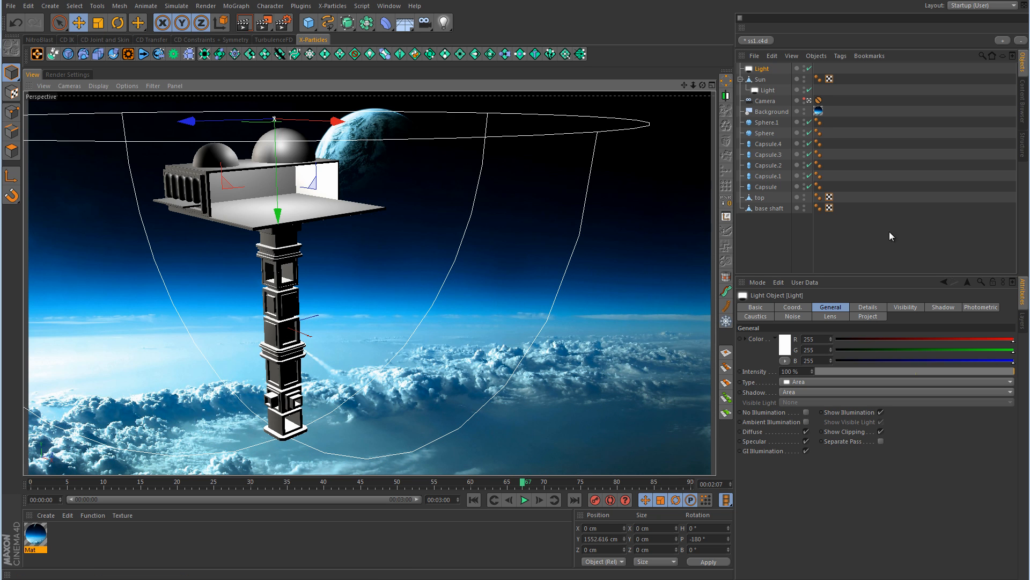
# Give the hemisphere light a sky blue sampled from the background, brightened to RGB 17, 149, 231
pyautogui.click(785, 345)
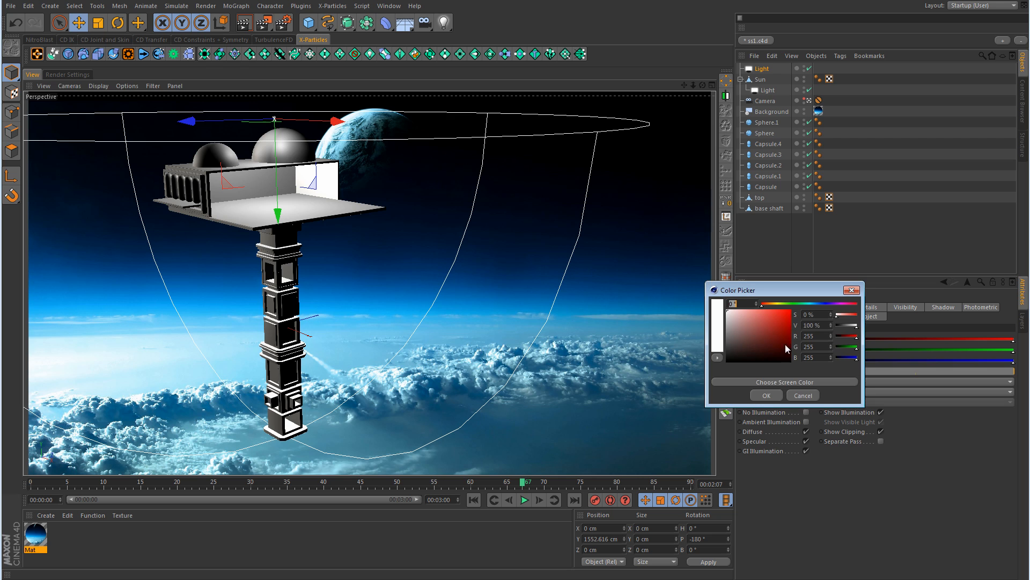
pyautogui.click(777, 381)
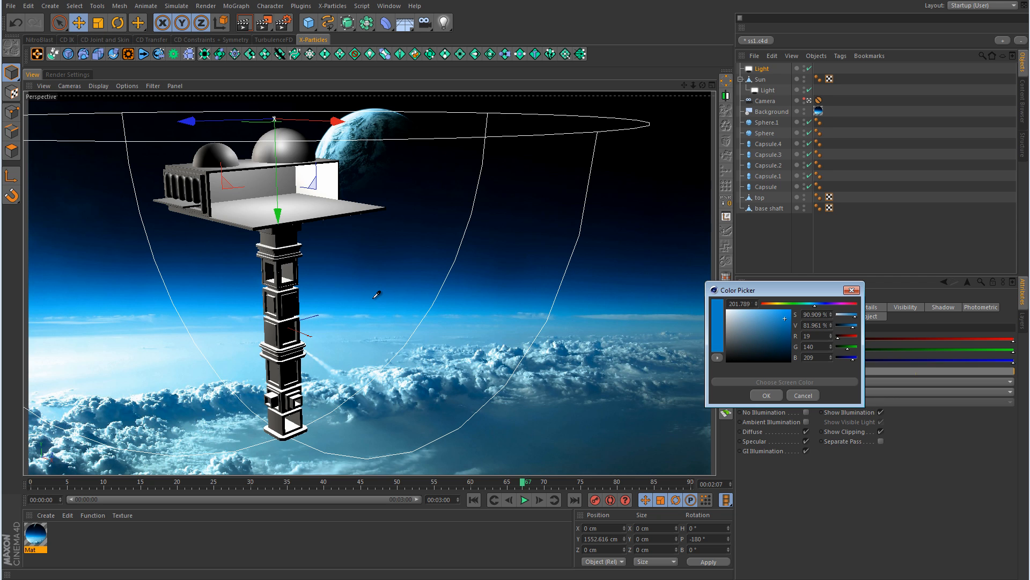
pyautogui.click(373, 293)
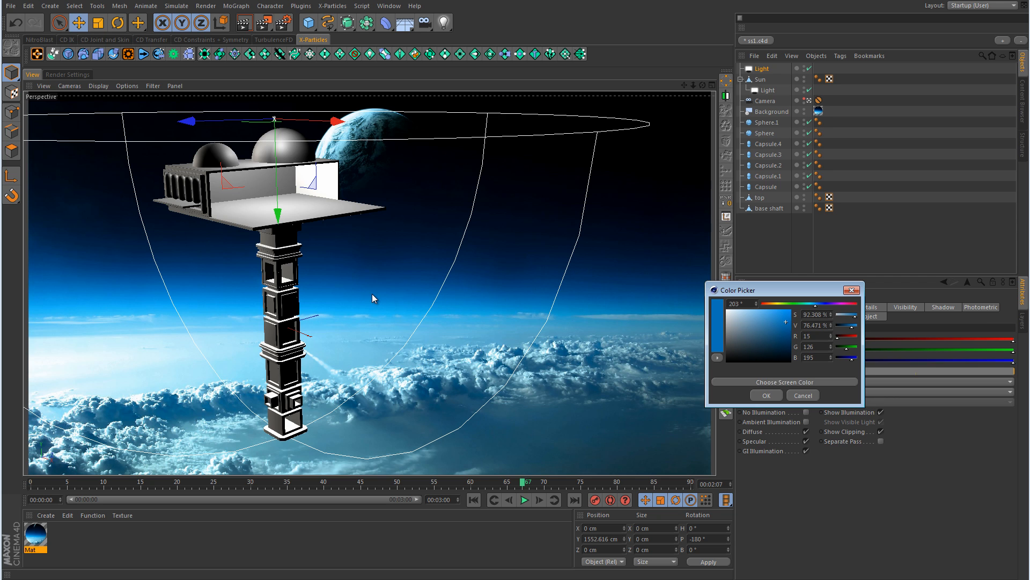
pyautogui.click(786, 316)
pyautogui.click(787, 315)
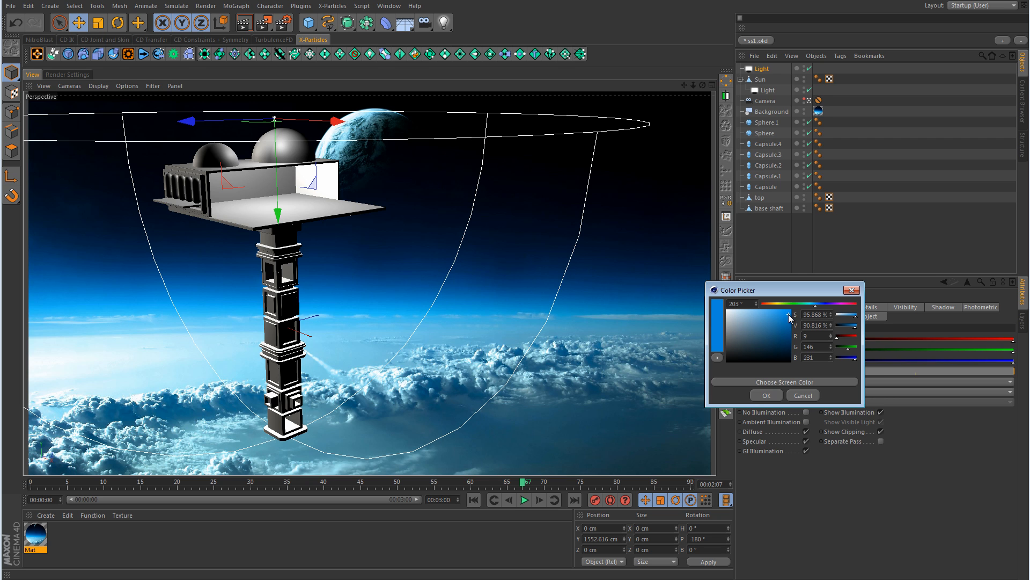
pyautogui.click(767, 396)
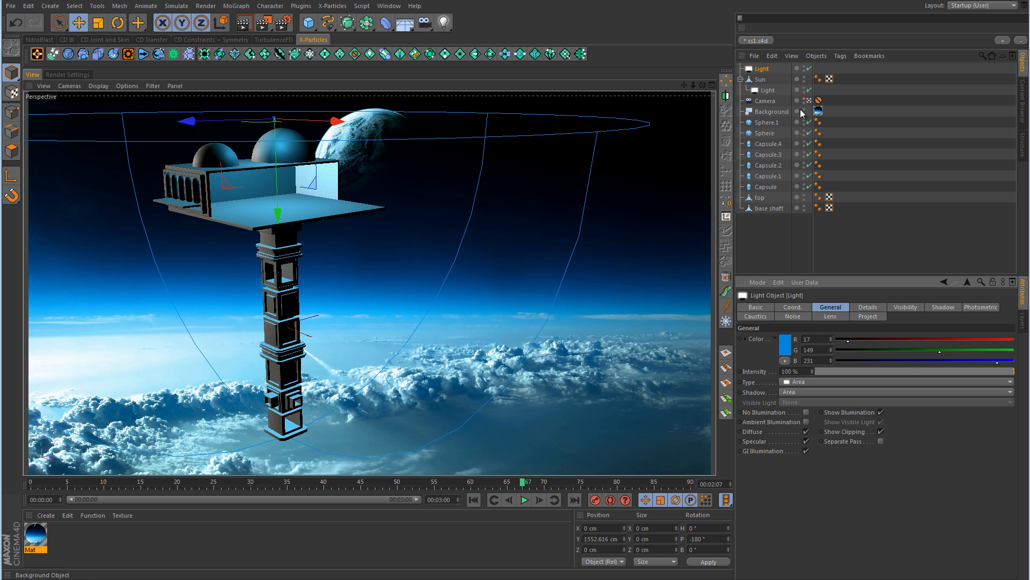
# Preview the hemisphere light with the Sun's child light disabled, lightening its colour to RGB 94, 193, 255
pyautogui.click(810, 89)
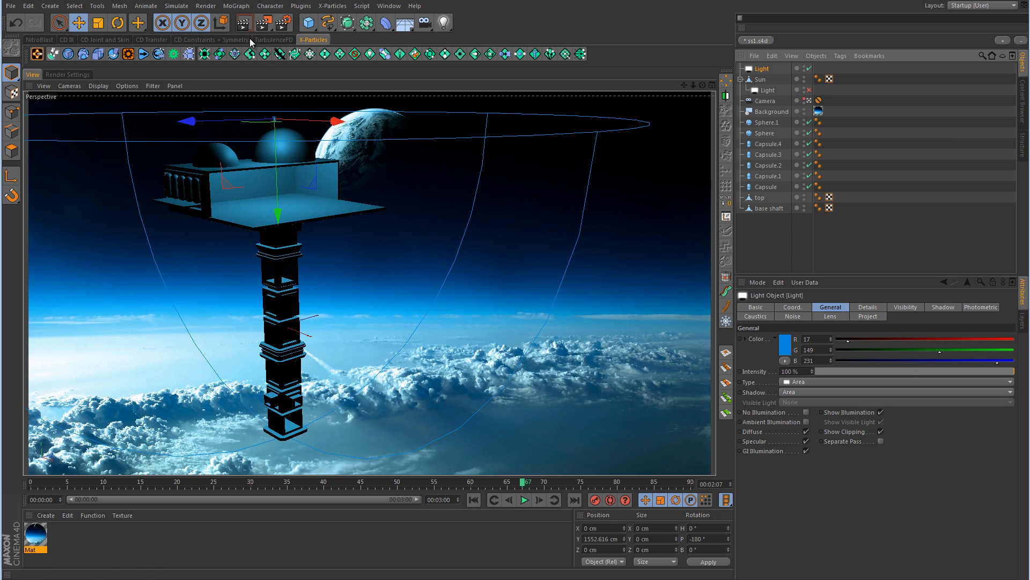
pyautogui.click(246, 25)
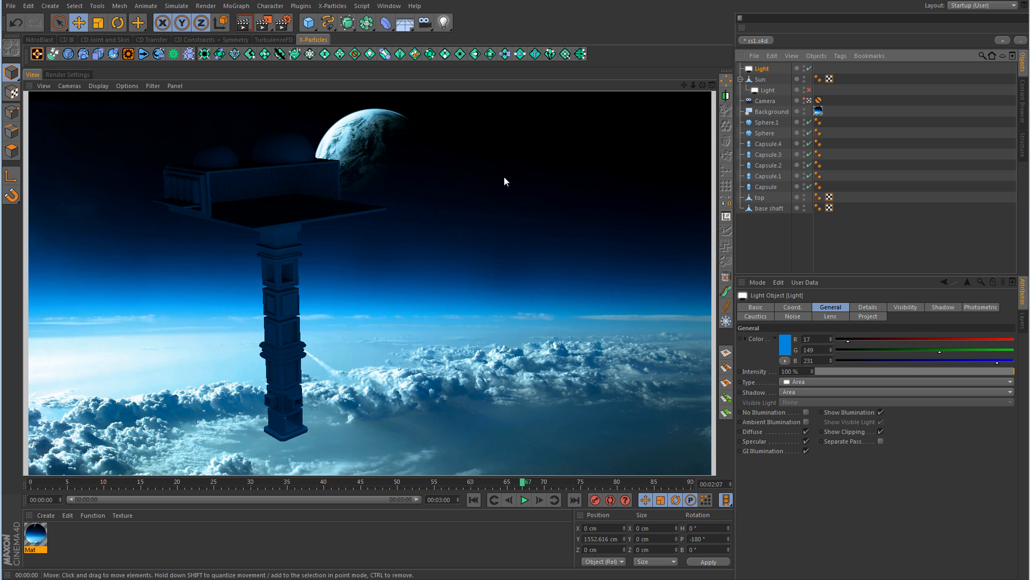
pyautogui.click(785, 345)
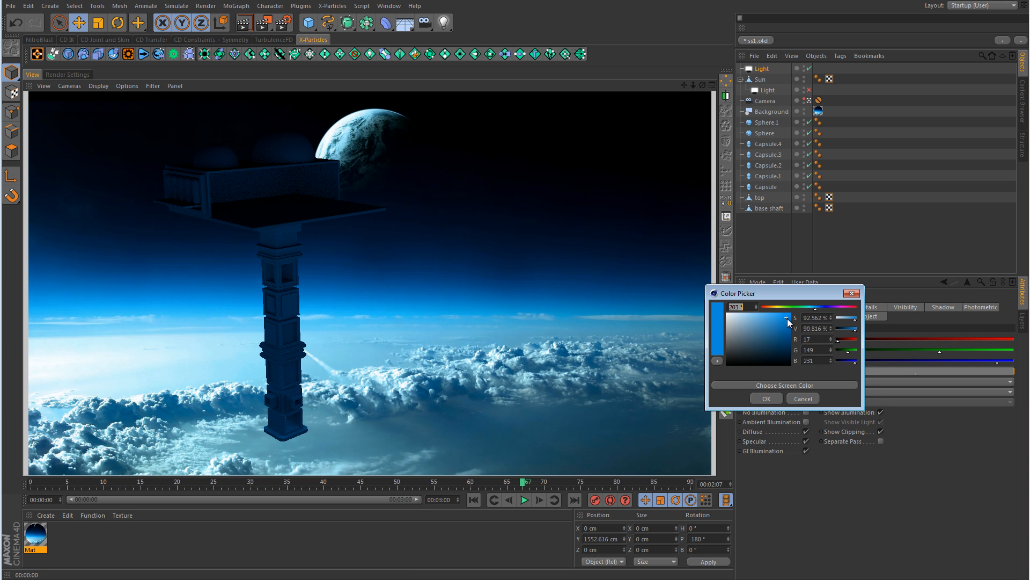
pyautogui.moveTo(787, 318); pyautogui.dragTo(767, 308)
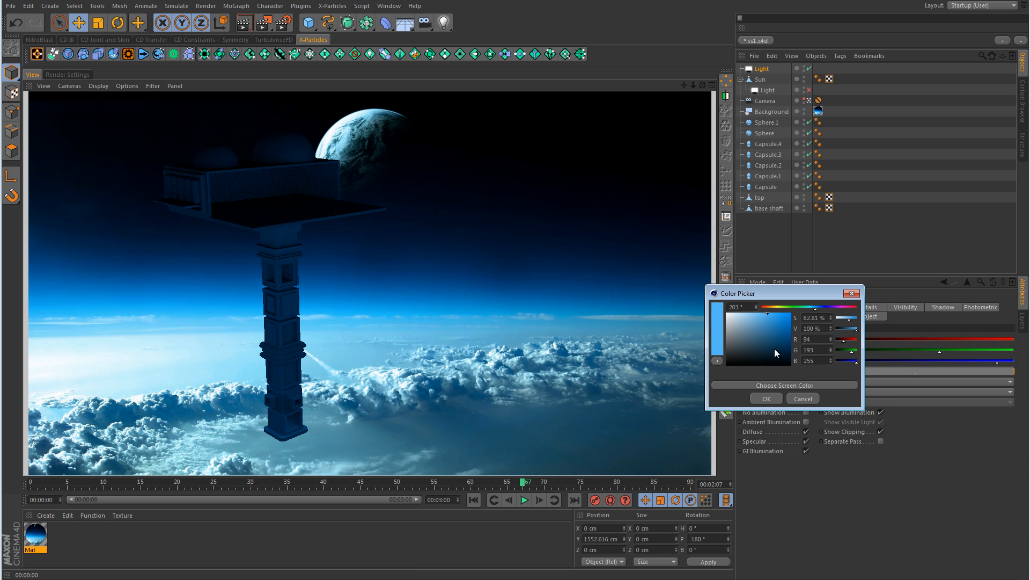
pyautogui.click(767, 398)
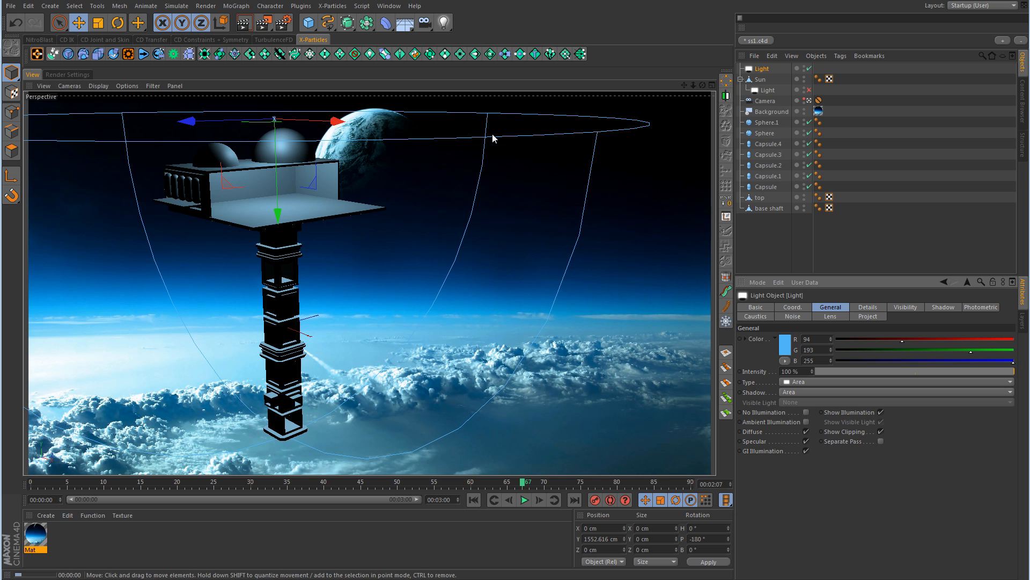
pyautogui.hotkey('ctrl', 'r')
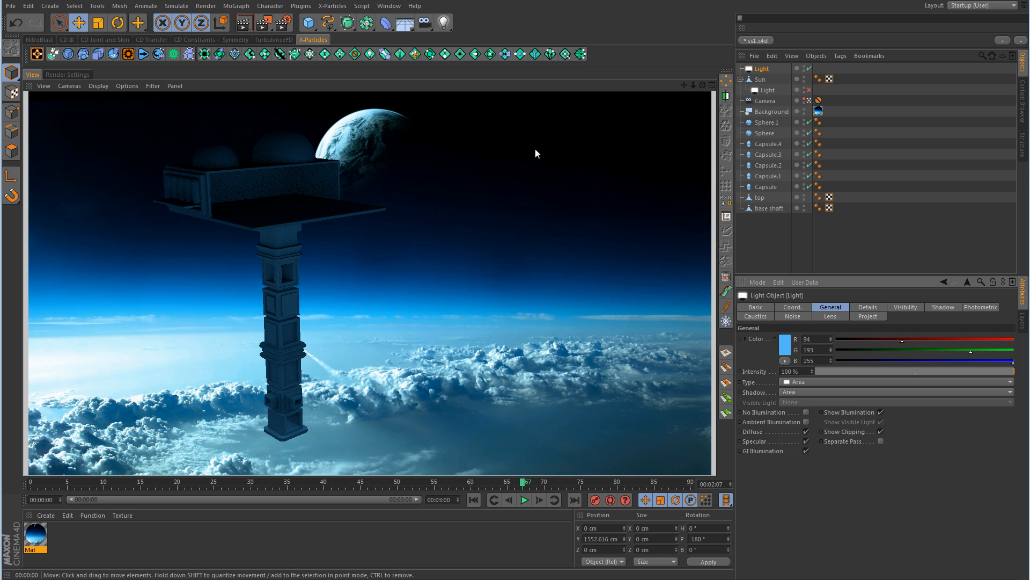
# Re-enable the Sun's child light and render a preview of both lights together
pyautogui.click(809, 90)
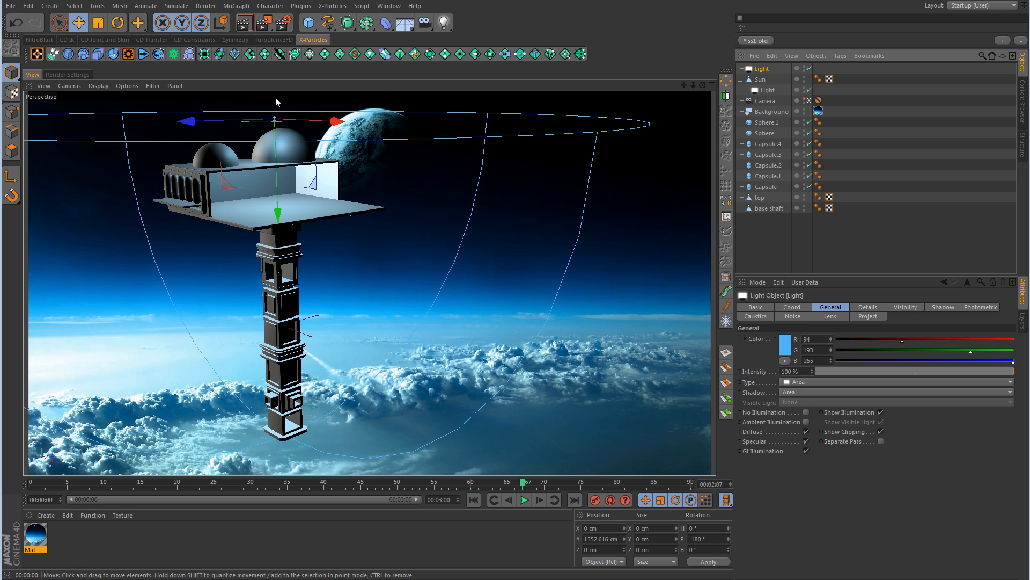
pyautogui.click(244, 22)
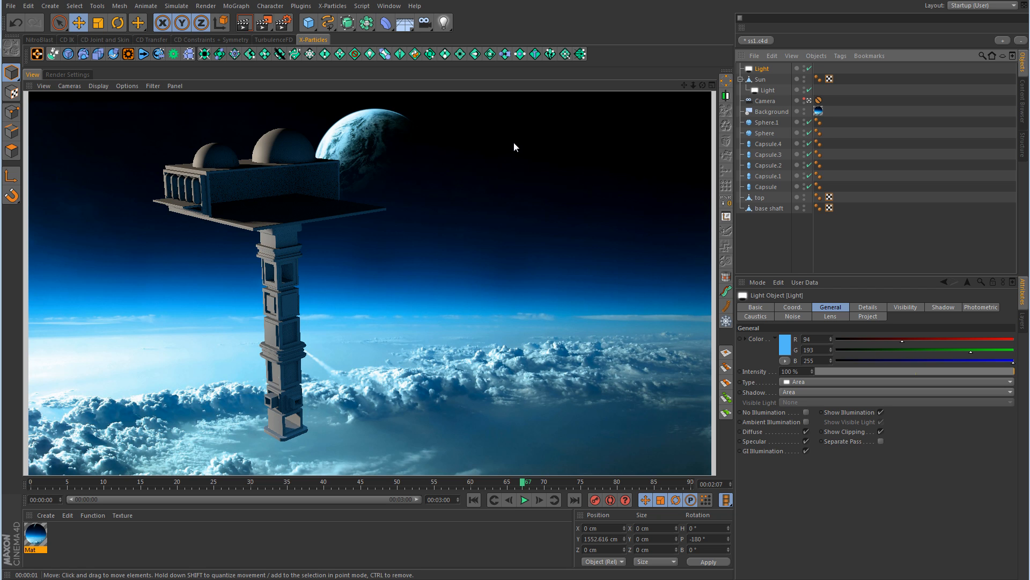
# Rename the hemisphere light as blue diffuse
pyautogui.click(764, 69)
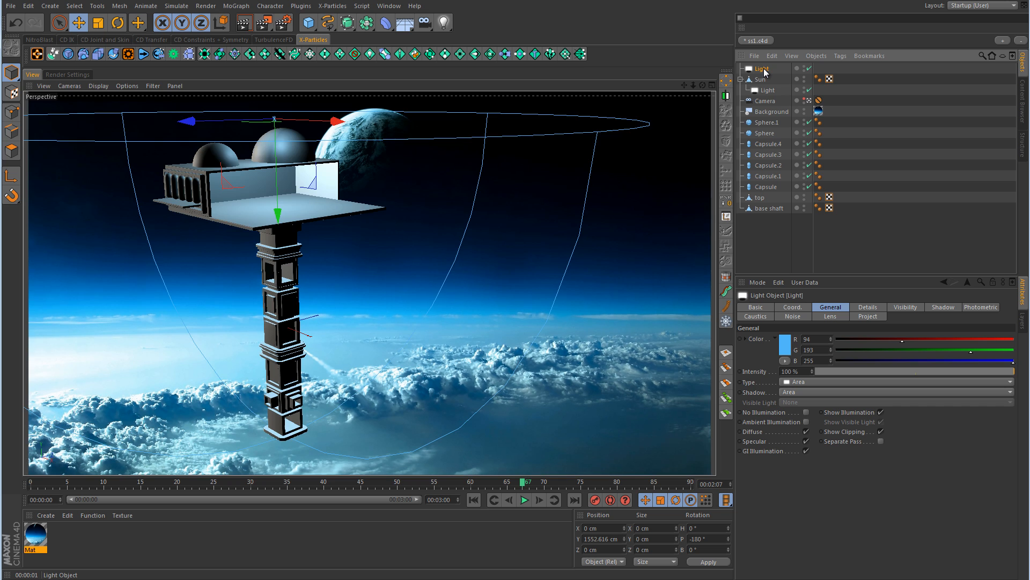
pyautogui.doubleClick(763, 69)
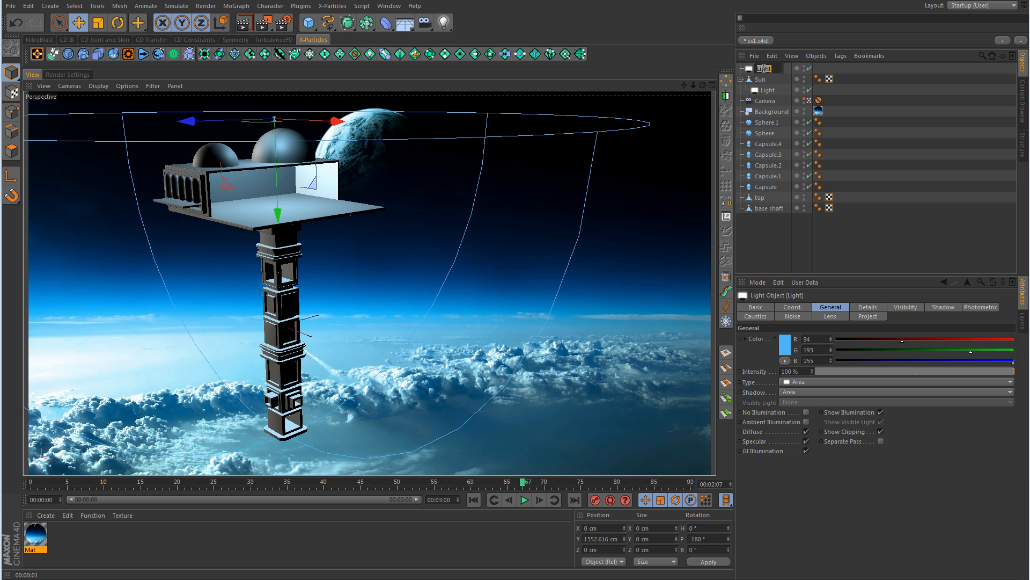
pyautogui.write('blue dirfuse')
pyautogui.press('Return')
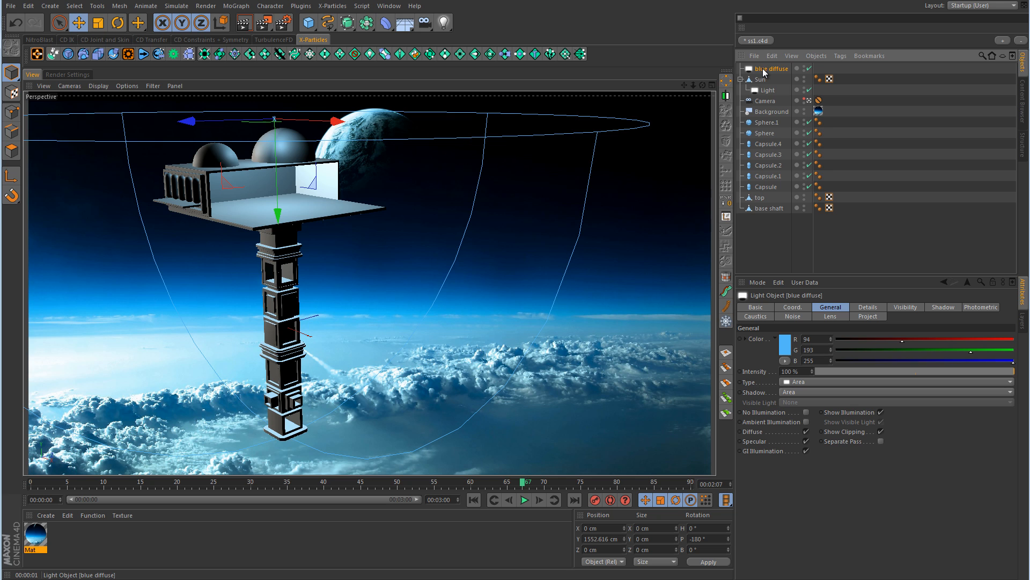
# Sample a dark blue from the background for the blue diffuse light, brighten it to RGB 0, 67, 127, and render a preview
pyautogui.click(786, 349)
pyautogui.click(784, 385)
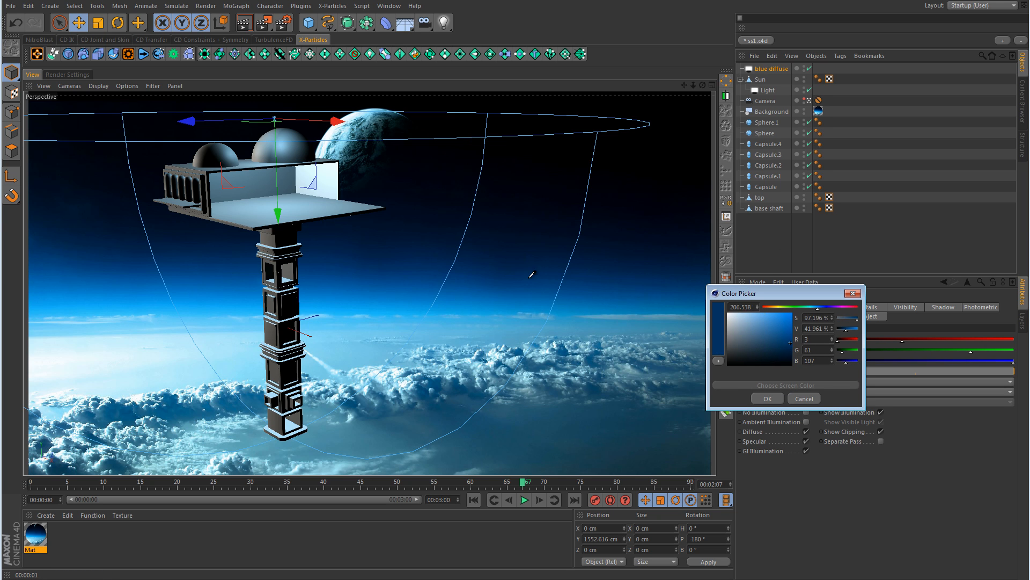
pyautogui.click(514, 265)
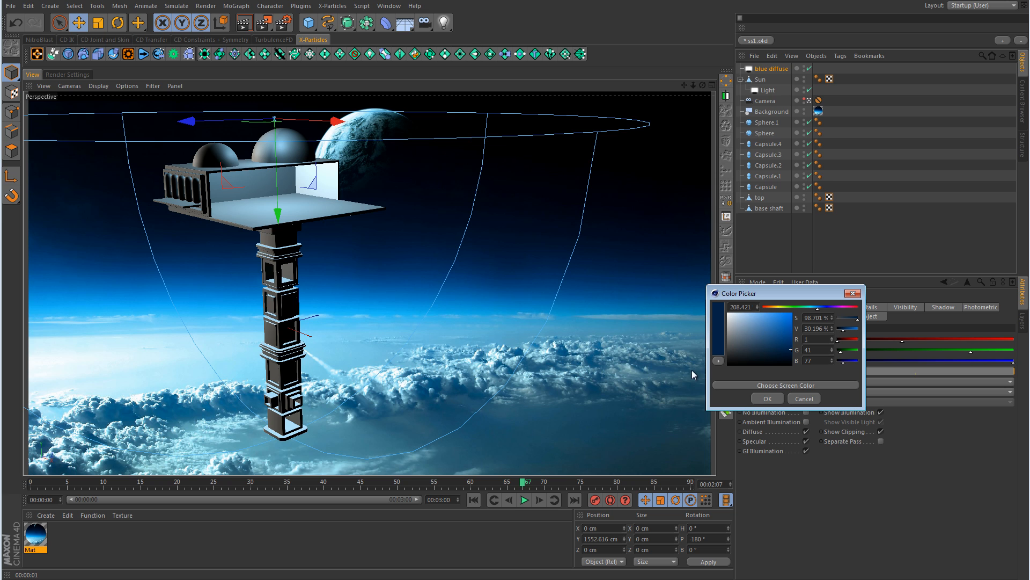
pyautogui.moveTo(787, 350); pyautogui.dragTo(796, 340)
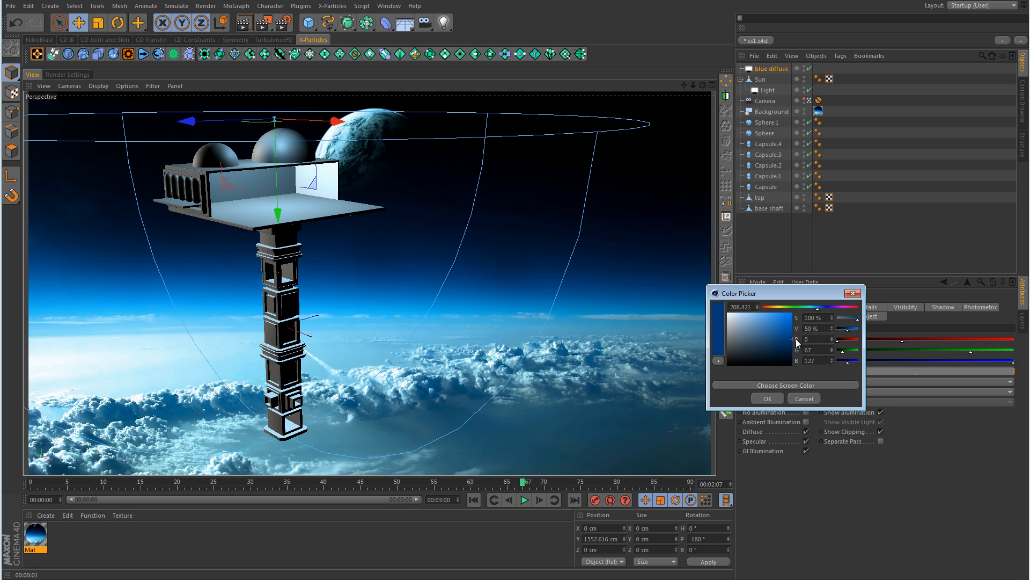
pyautogui.click(778, 400)
pyautogui.click(246, 23)
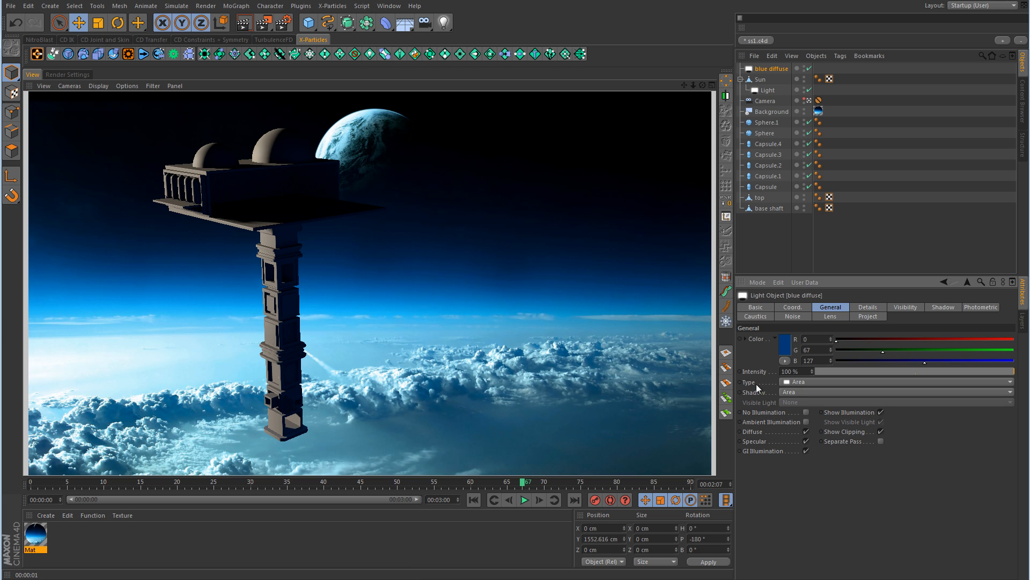
# Brighten the blue diffuse light's colour to RGB 22, 118, 205 and render a preview of the station
pyautogui.click(786, 347)
pyautogui.moveTo(787, 341); pyautogui.dragTo(794, 323)
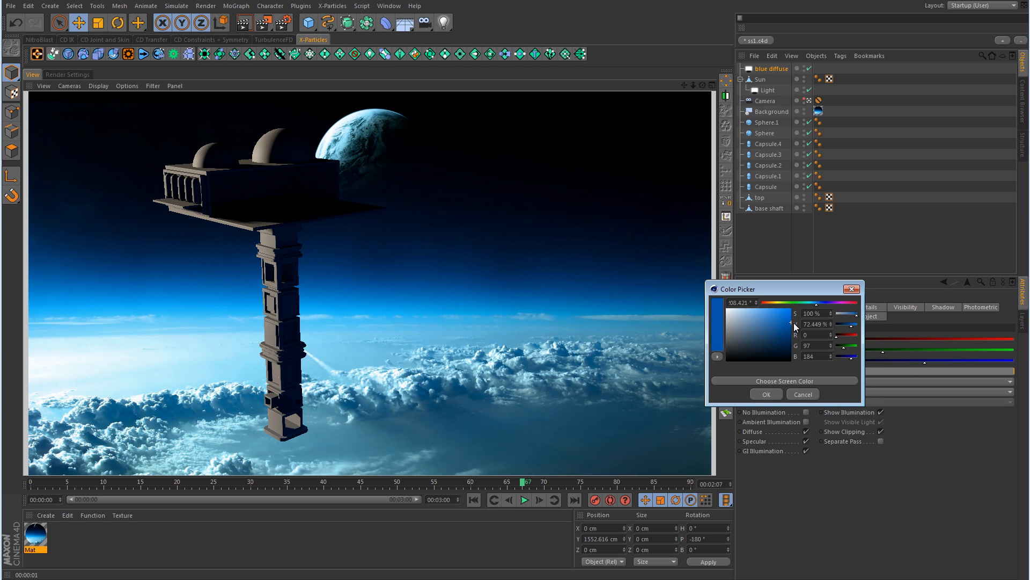
pyautogui.click(774, 395)
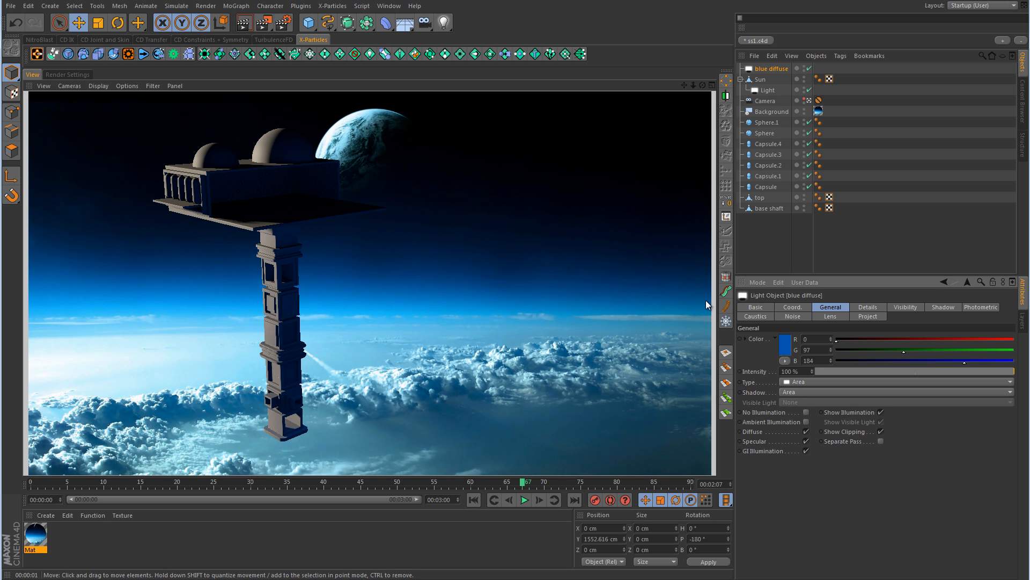
pyautogui.click(787, 342)
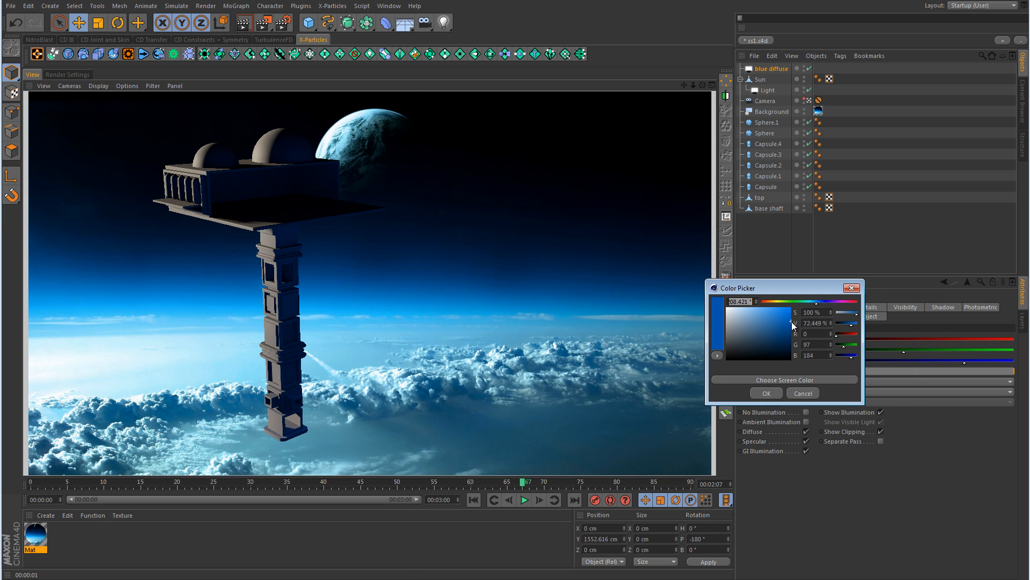
pyautogui.moveTo(791, 321); pyautogui.dragTo(784, 317)
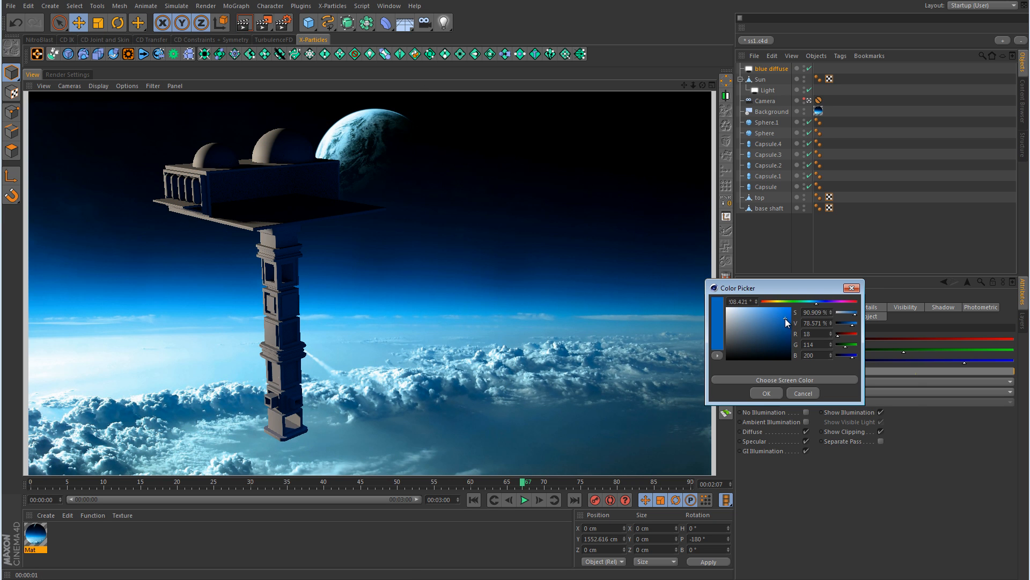
pyautogui.click(767, 394)
pyautogui.click(255, 28)
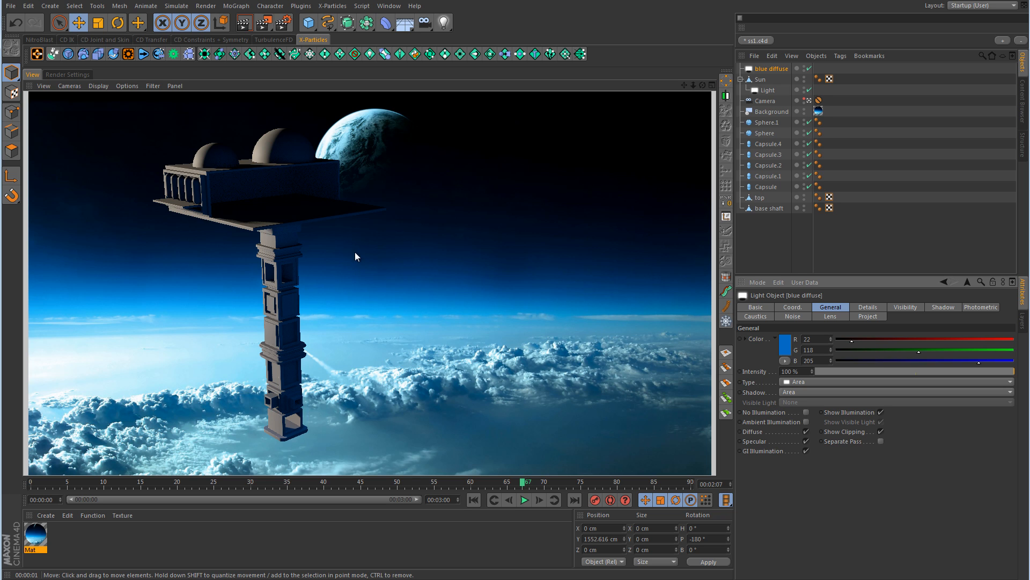
# Raise the blue diffuse light's colour to full brightness at RGB 35, 151, 255 and render the view again
pyautogui.click(786, 348)
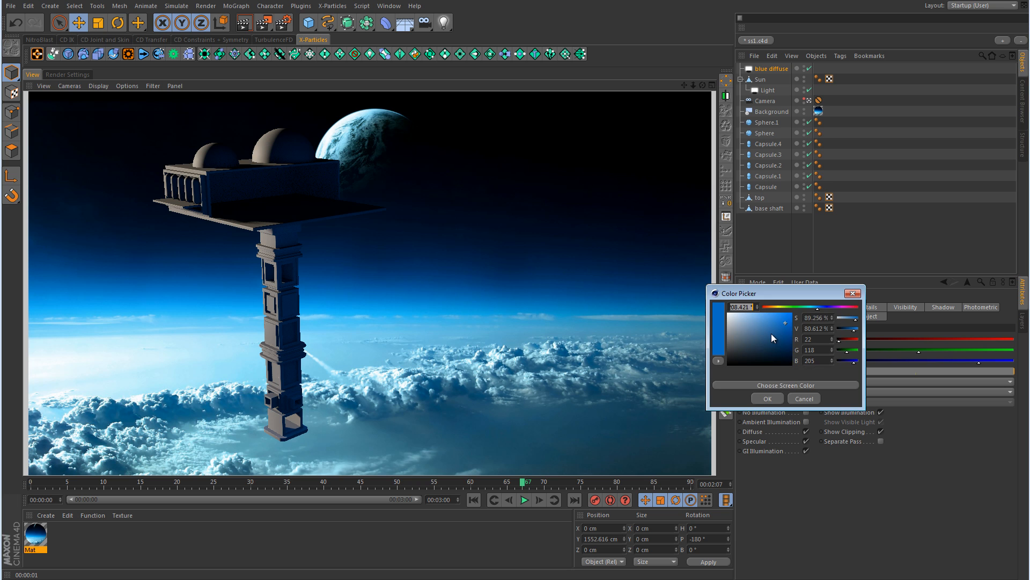
pyautogui.click(786, 322)
pyautogui.moveTo(787, 325); pyautogui.dragTo(784, 311)
pyautogui.click(767, 398)
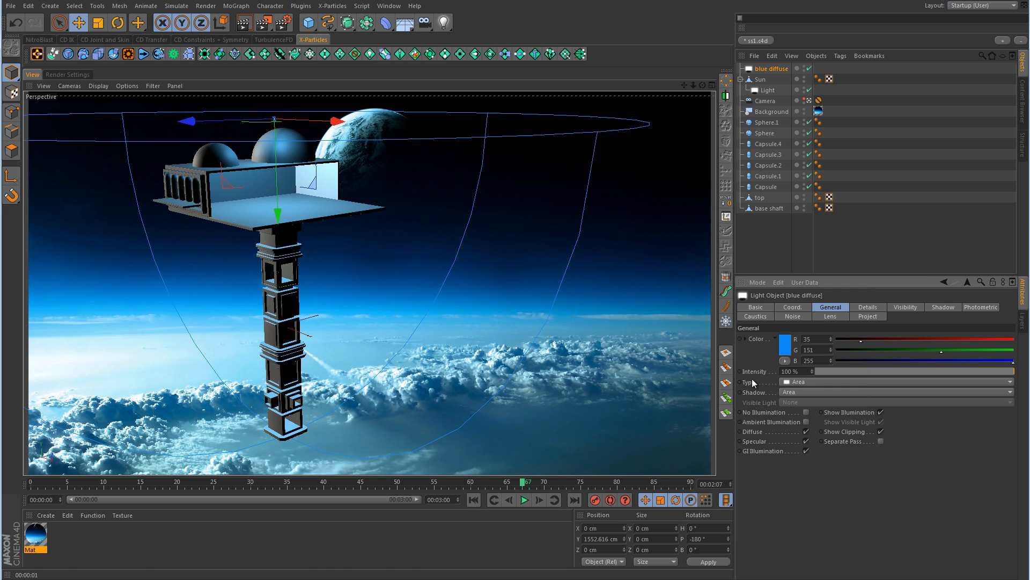
pyautogui.hotkey('ctrl', 'r')
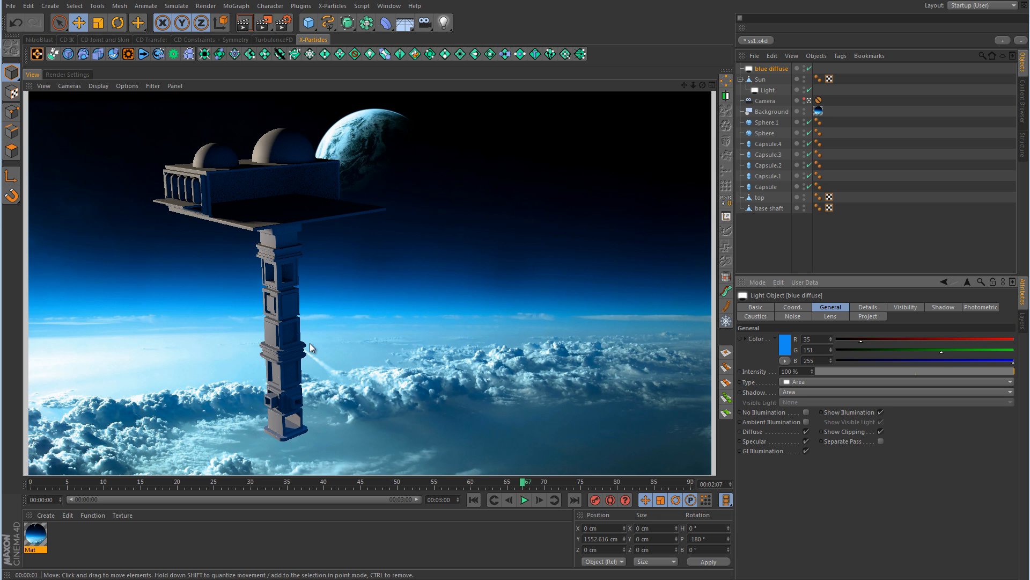
# Shift the blue diffuse light's hue to 194° and tone its colour down to RGB 44, 164, 200
pyautogui.click(784, 349)
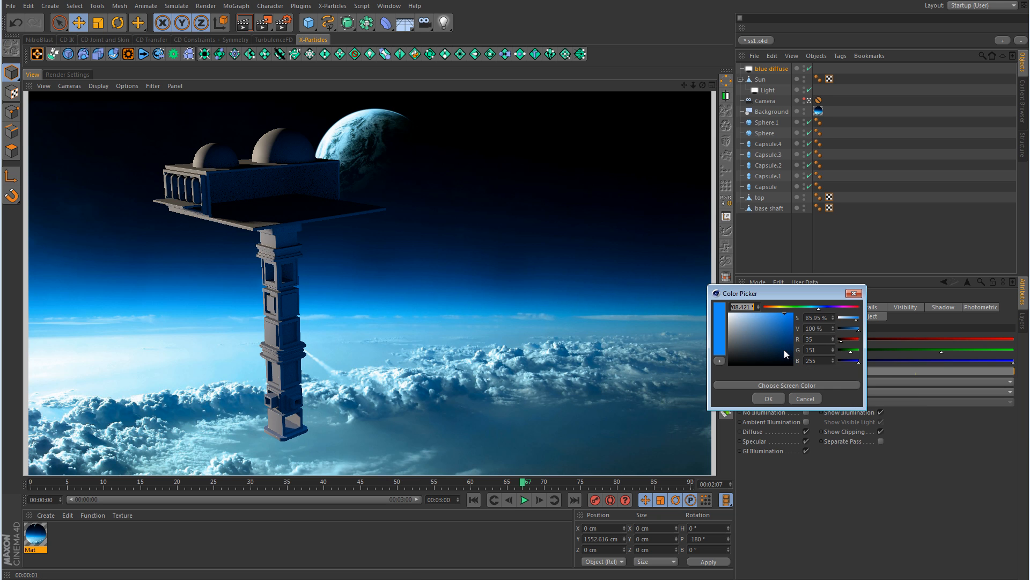
pyautogui.moveTo(819, 310); pyautogui.dragTo(814, 310)
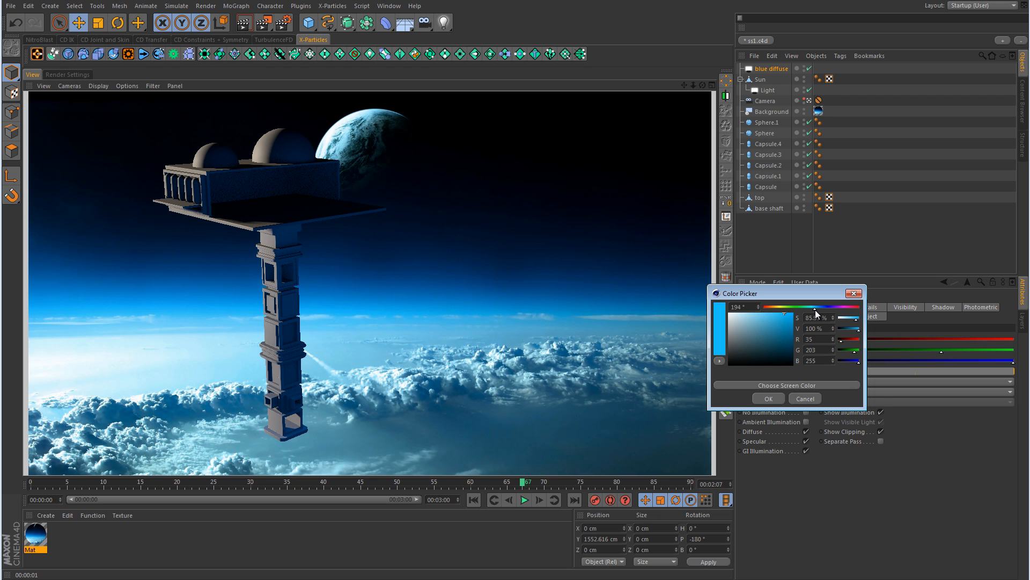
pyautogui.click(785, 320)
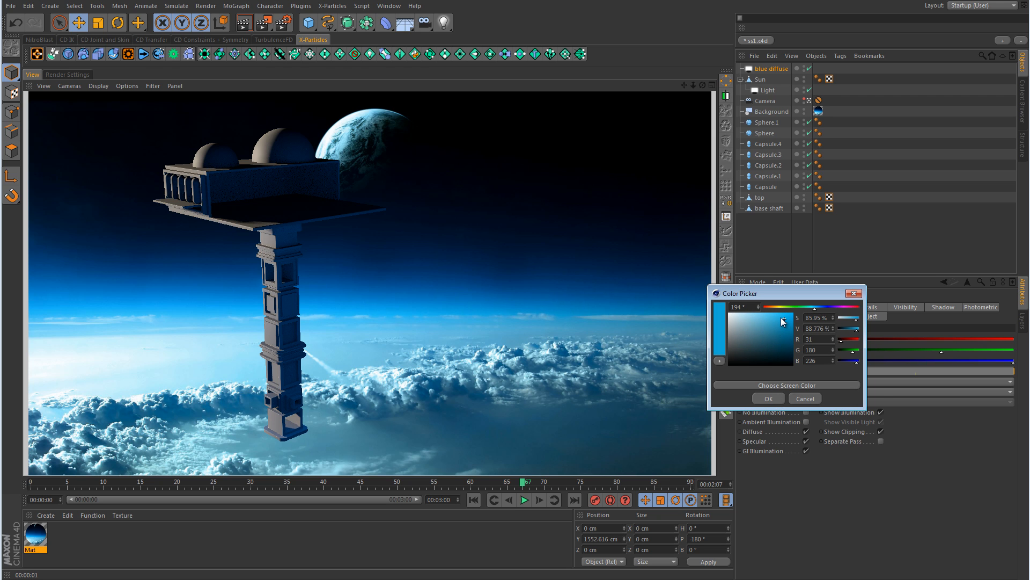
pyautogui.moveTo(781, 317); pyautogui.dragTo(779, 323)
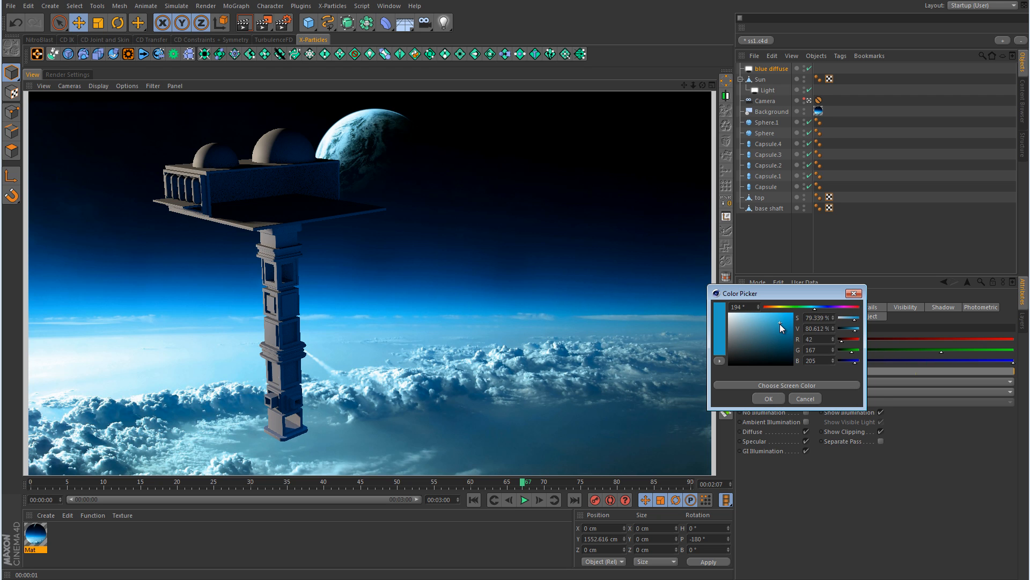
pyautogui.click(768, 398)
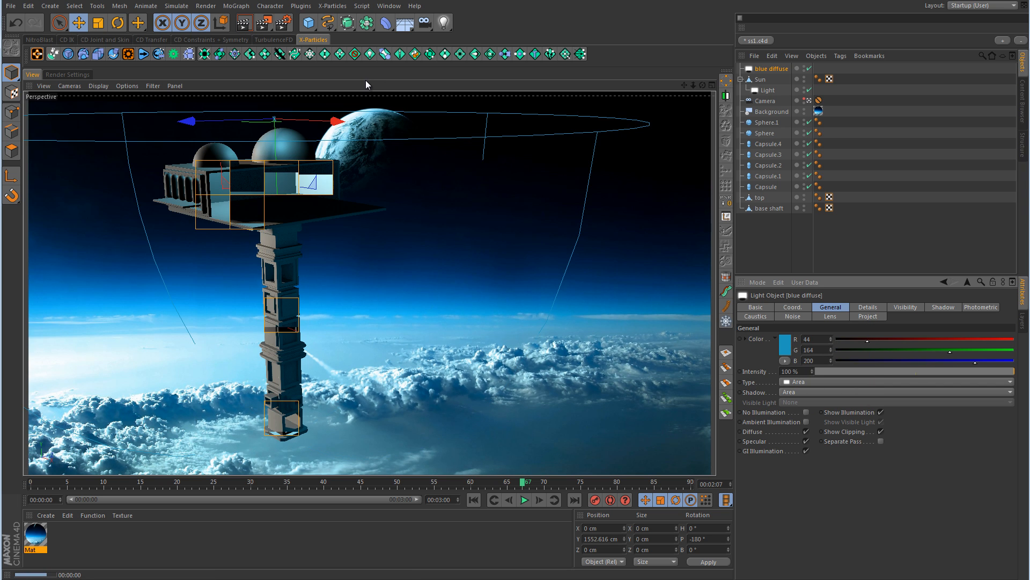
# Shift the blue diffuse light's hue back towards blue, giving RGB 44, 138, 200, and render a preview
pyautogui.click(786, 343)
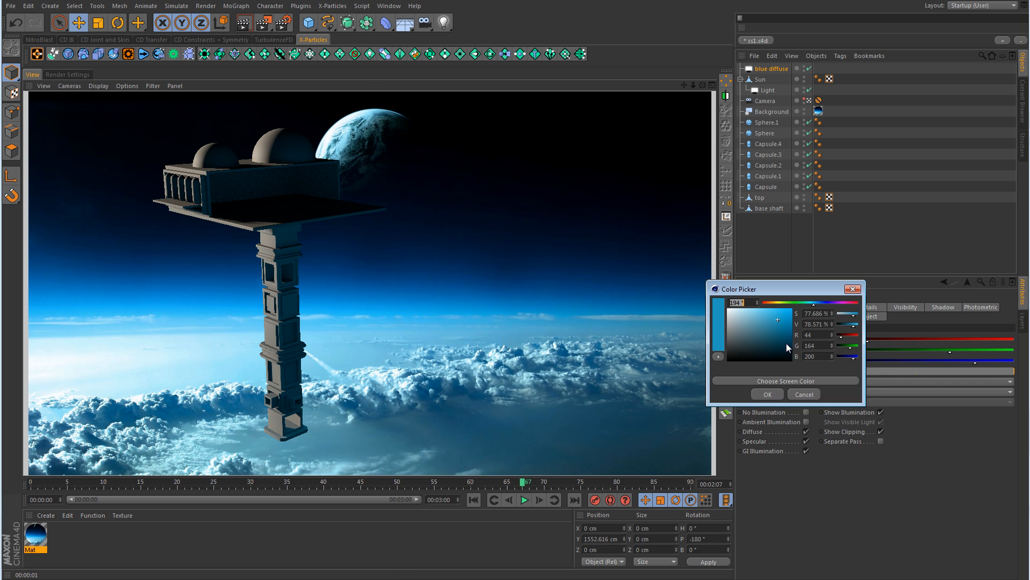
pyautogui.click(814, 305)
pyautogui.click(771, 394)
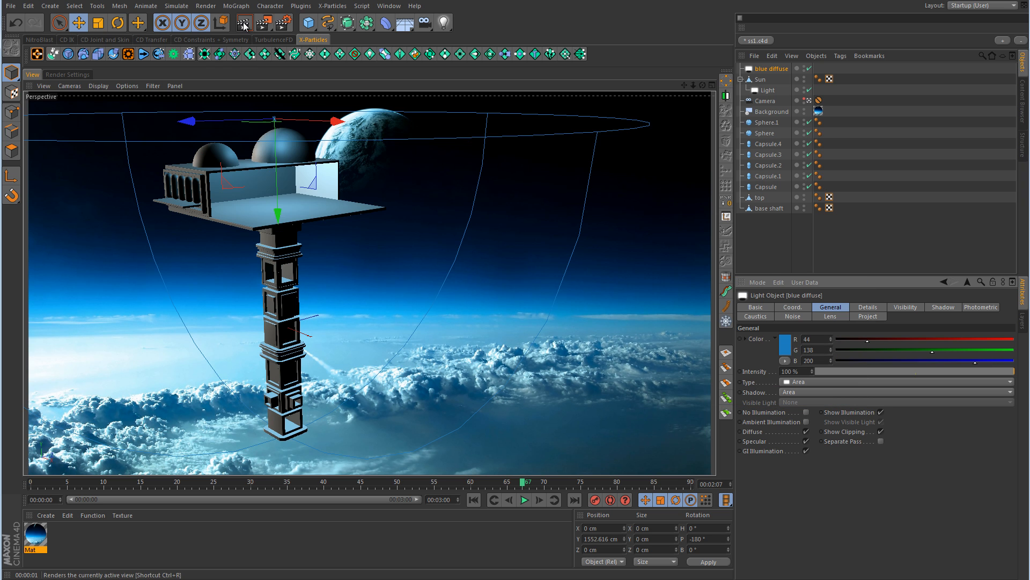
pyautogui.hotkey('ctrl', 'r')
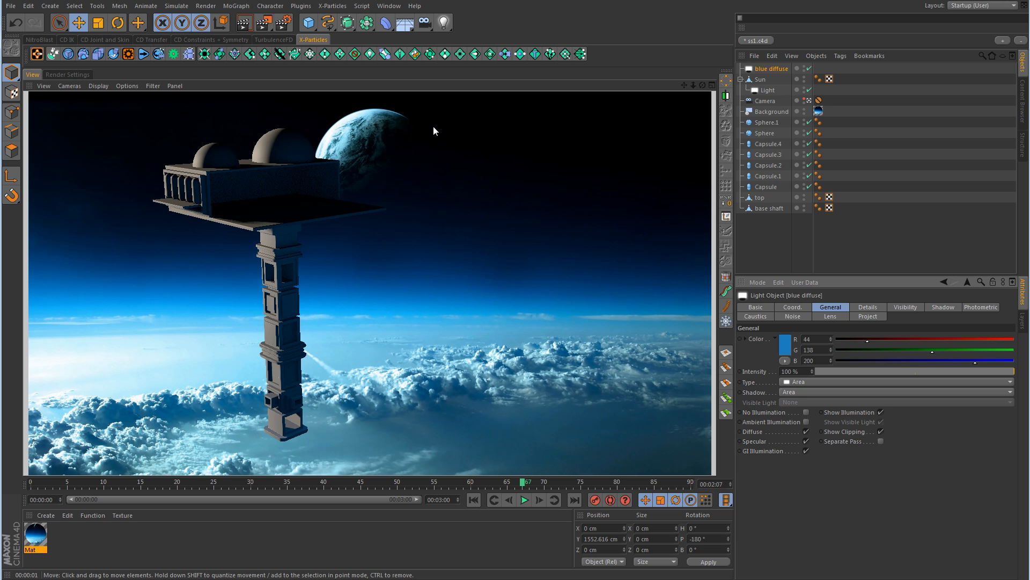
# Create a new material and open its Color channel settings in the Material Editor, clear of the station
pyautogui.doubleClick(244, 533)
pyautogui.doubleClick(34, 531)
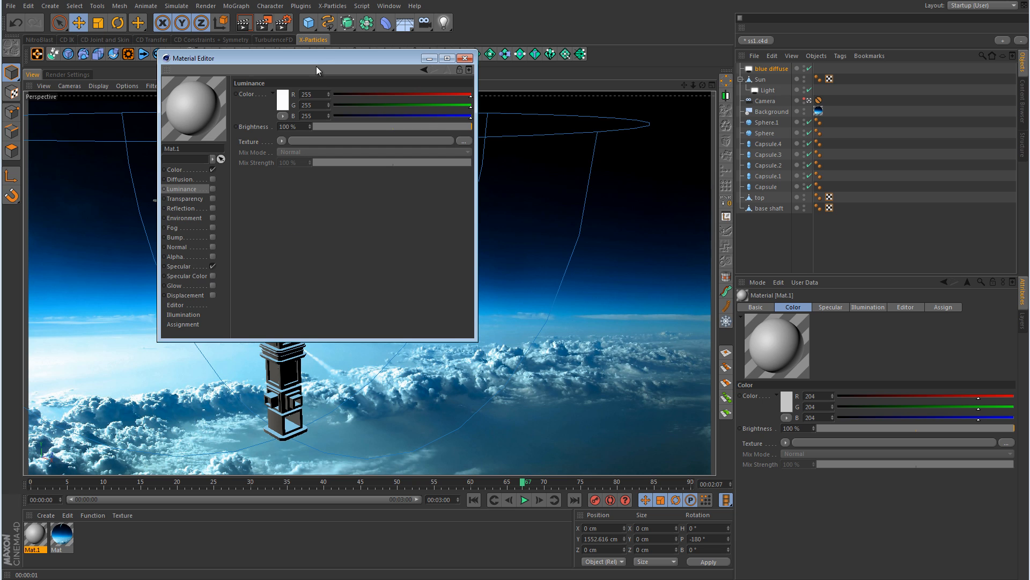
pyautogui.moveTo(317, 66); pyautogui.dragTo(552, 82)
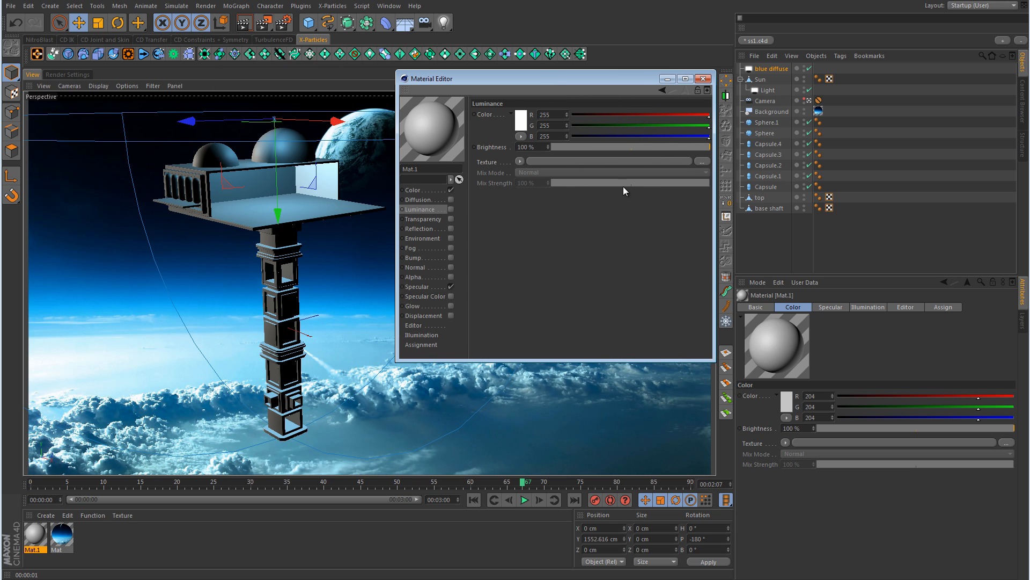
pyautogui.click(430, 190)
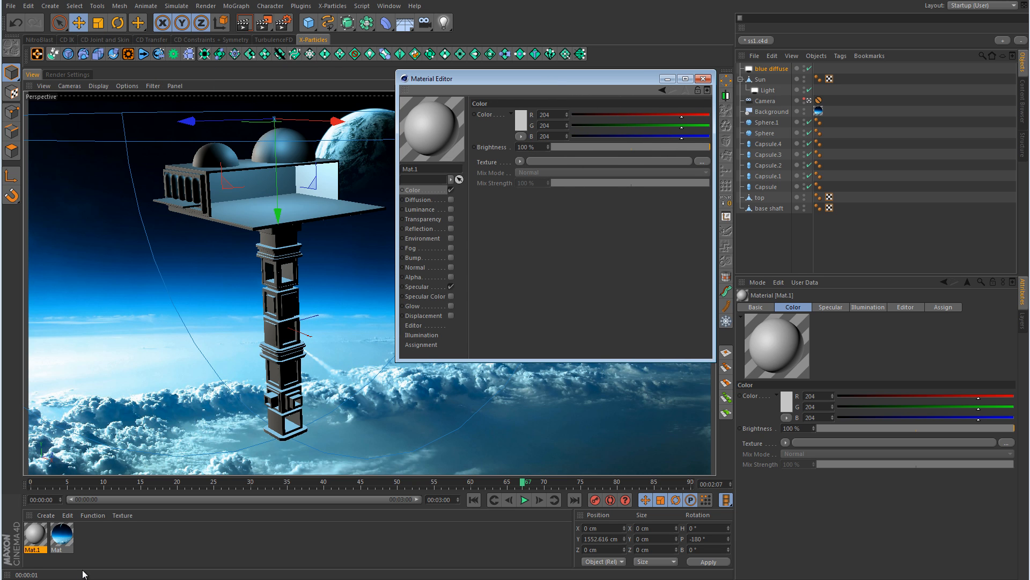
# Switch to the c4d shaders folder in Windows Explorer and load hull36L as the new material's Color texture
pyautogui.hotkey('alt', 'Tab')
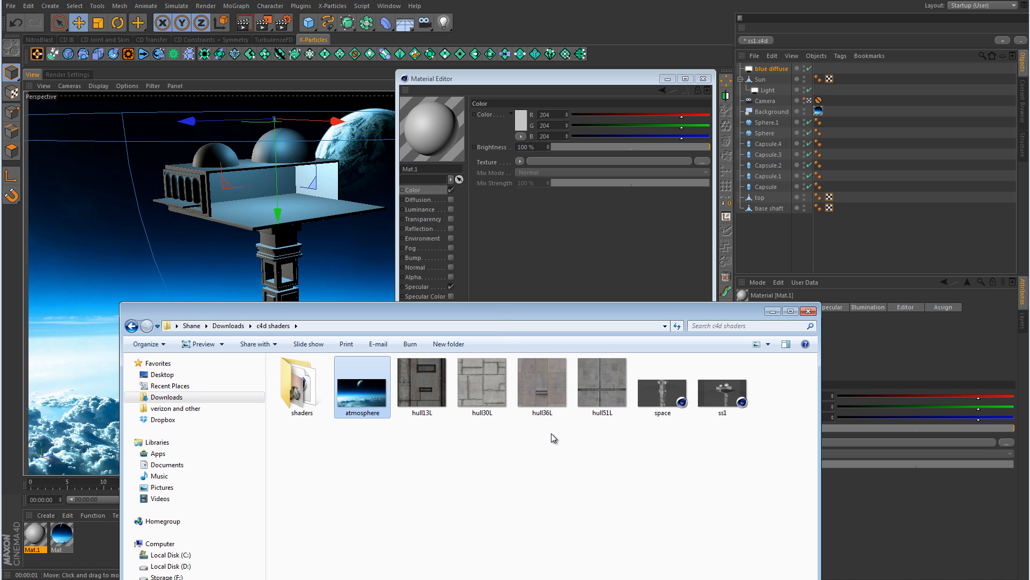
pyautogui.click(551, 374)
pyautogui.moveTo(545, 183); pyautogui.dragTo(543, 160)
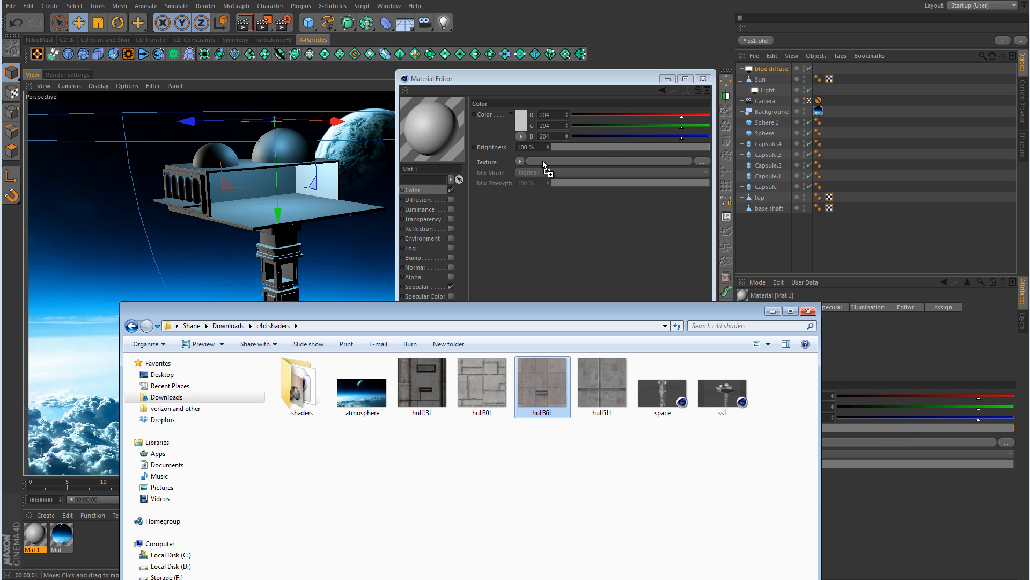
pyautogui.click(773, 311)
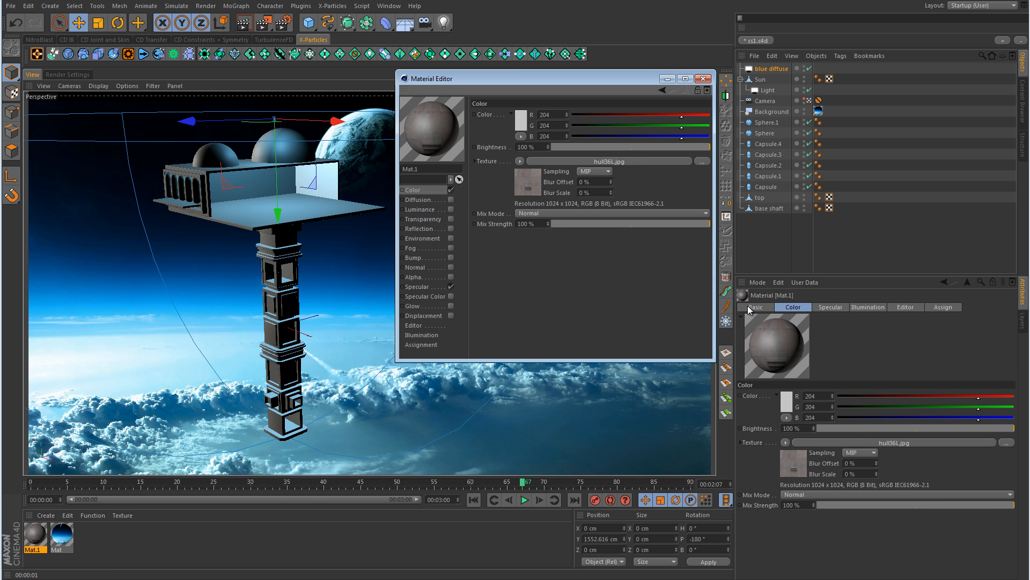
# Enable the material's Specular Color channel and copy the hull36L.jpg texture from the Color channel into it
pyautogui.rightClick(488, 159)
pyautogui.click(511, 193)
pyautogui.click(452, 295)
pyautogui.rightClick(499, 163)
pyautogui.click(528, 209)
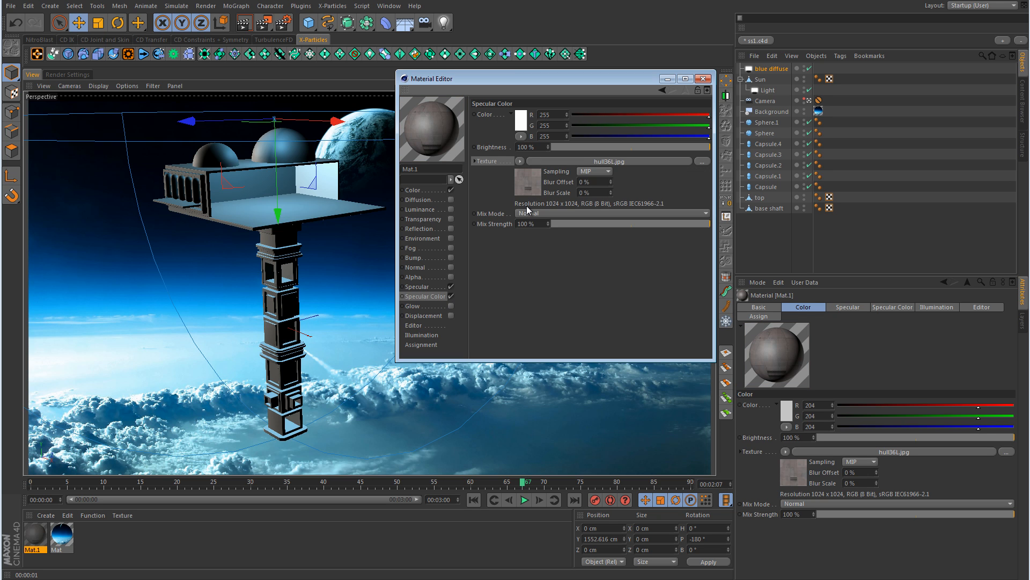
# Set the hull material's specular height to 200% and close the Material Editor
pyautogui.click(449, 287)
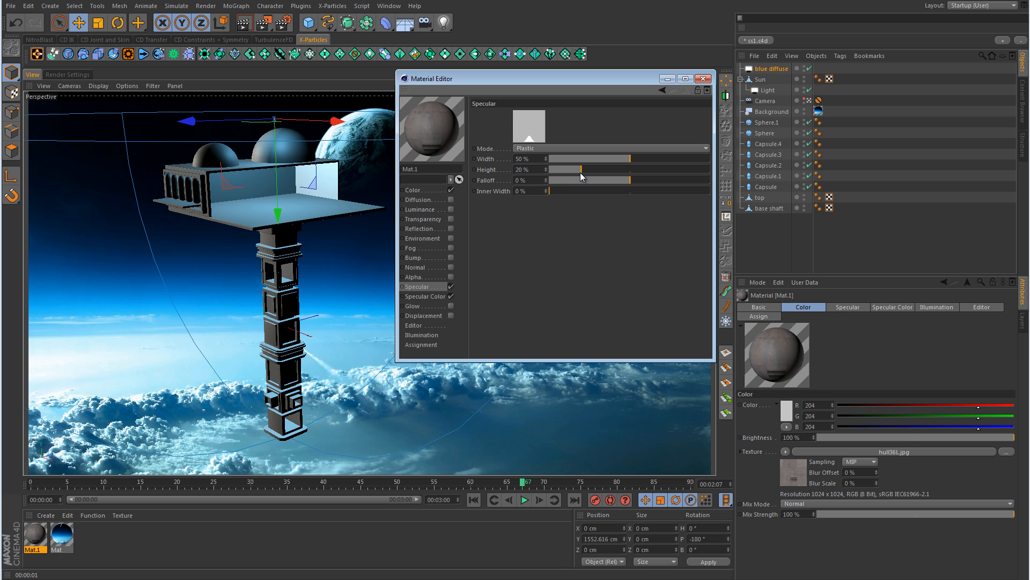
pyautogui.moveTo(581, 172); pyautogui.dragTo(711, 171)
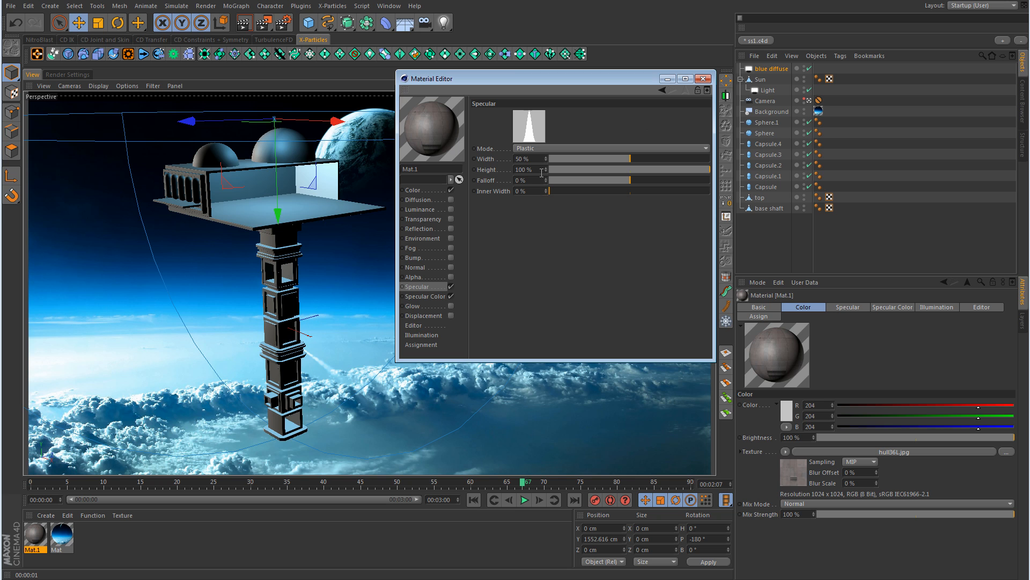
pyautogui.moveTo(545, 169); pyautogui.dragTo(543, 166)
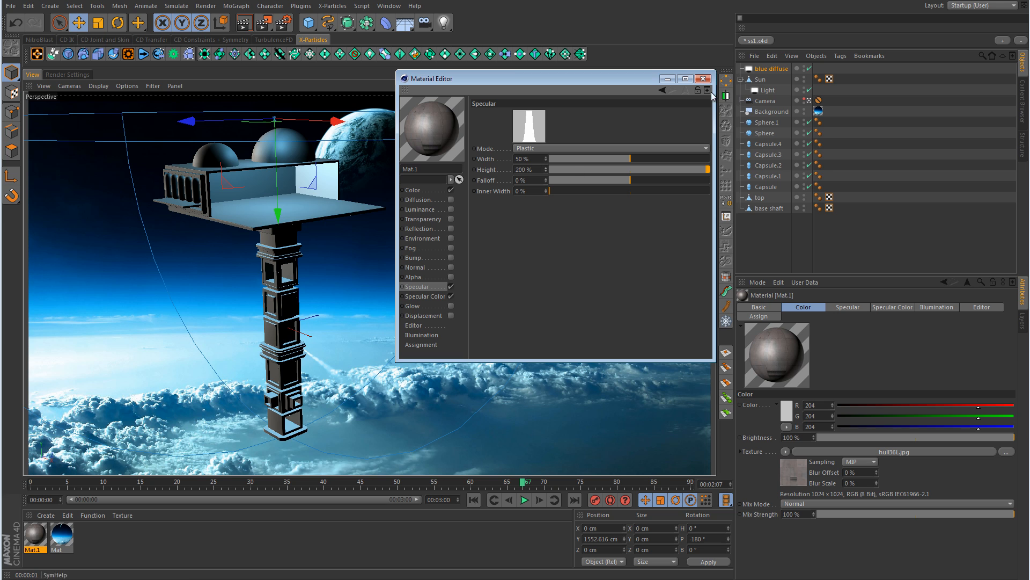
pyautogui.click(703, 78)
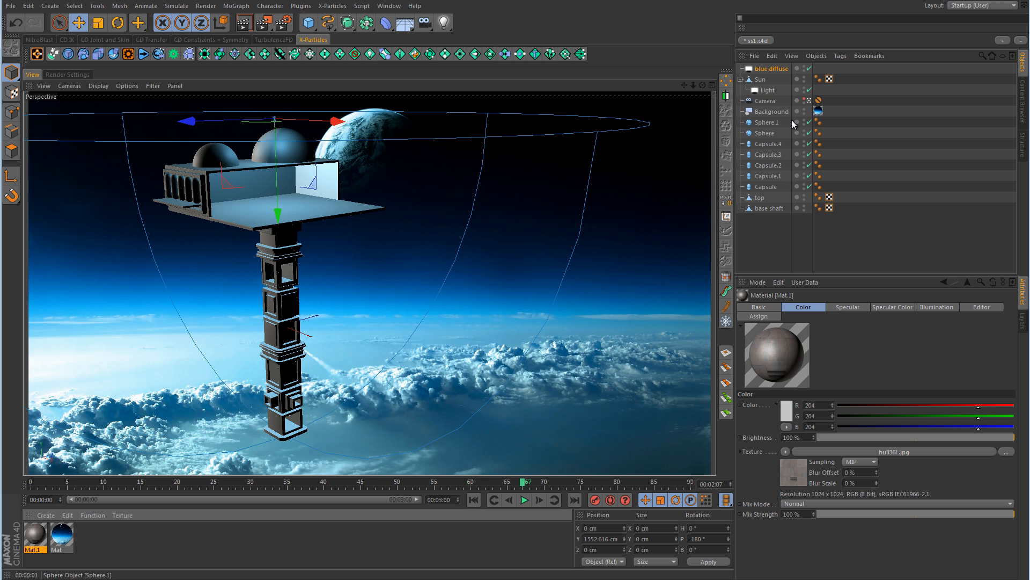
# Leave the scene camera's view, frame the station, and hide the blue diffuse light, Sun and Background in the viewport
pyautogui.click(809, 101)
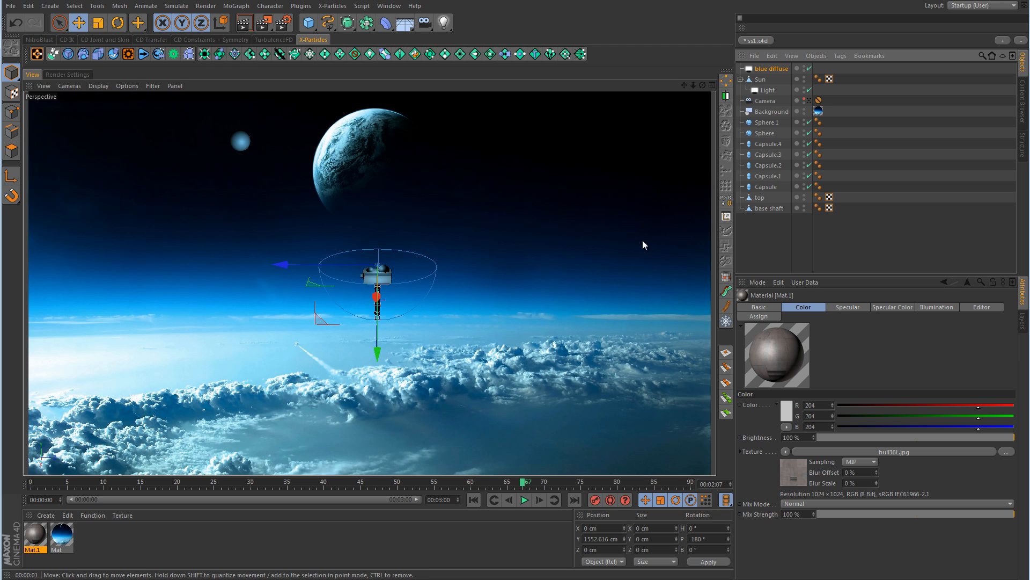
pyautogui.keyDown('alt'); pyautogui.moveTo(642, 240); pyautogui.dragTo(459, 288); pyautogui.keyUp('alt')
pyautogui.scroll(8, 614, 287)
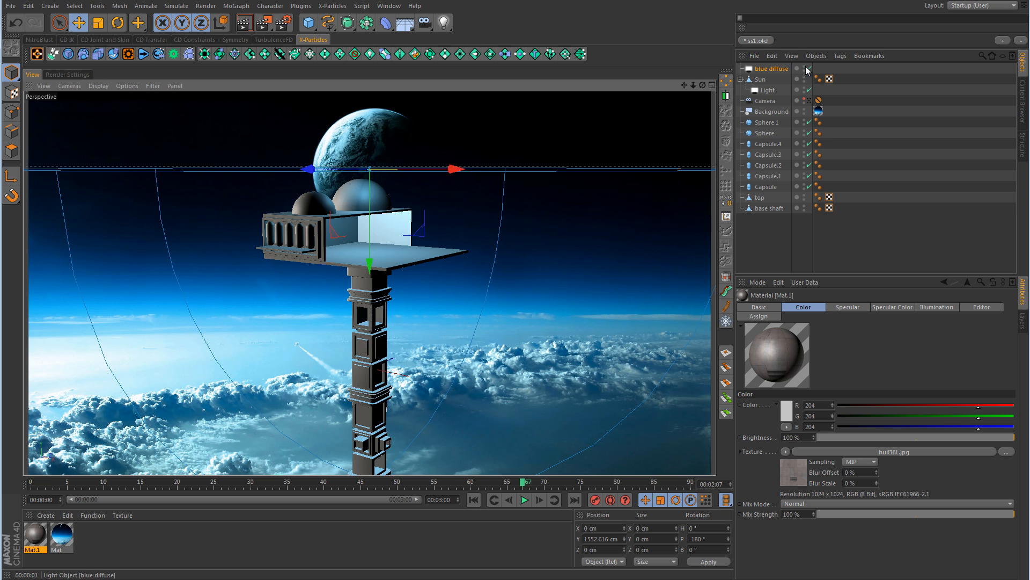
pyautogui.click(805, 80)
pyautogui.click(805, 80)
pyautogui.click(740, 79)
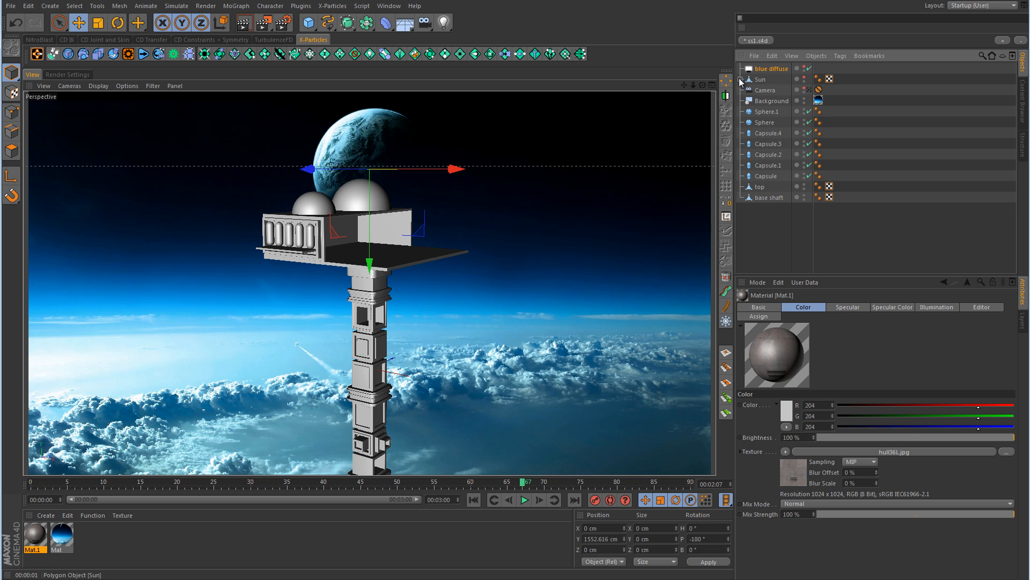
pyautogui.click(804, 100)
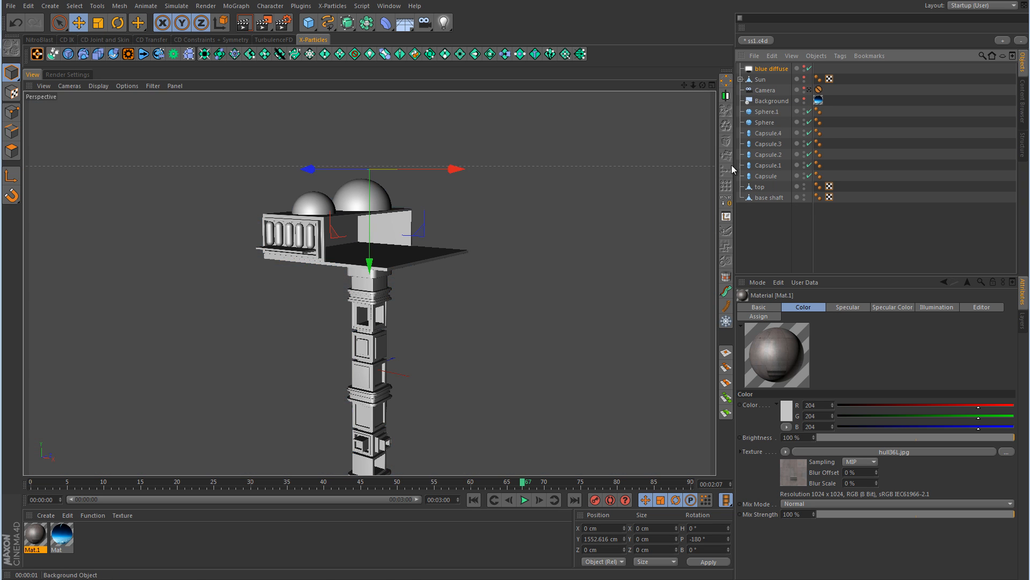
# Apply the hull36L material Mat.1 to the top object and set its texture projection to Cubic
pyautogui.keyDown('alt'); pyautogui.moveTo(697, 177); pyautogui.dragTo(429, 241); pyautogui.keyUp('alt')
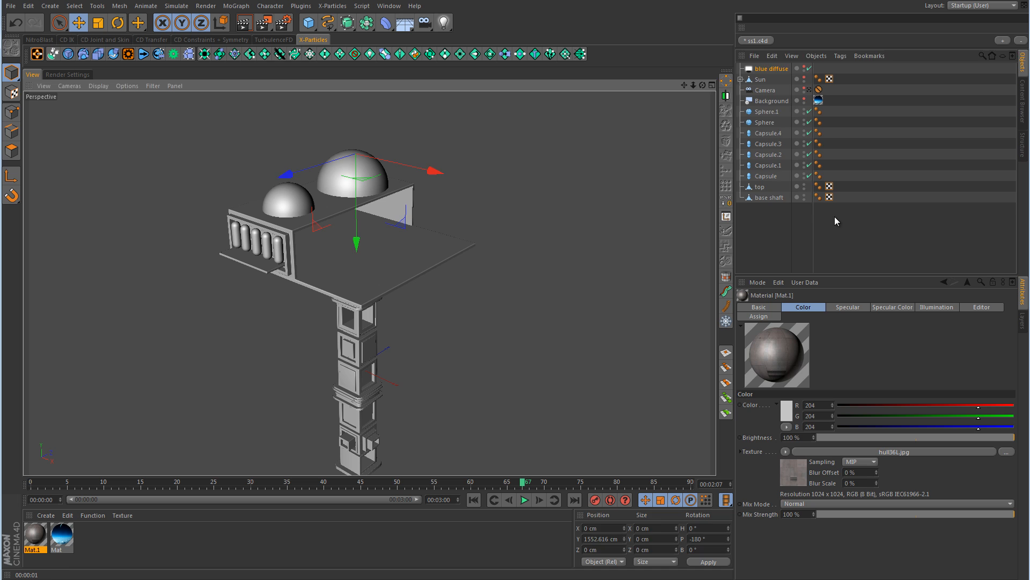
pyautogui.click(365, 269)
pyautogui.keyDown('alt'); pyautogui.moveTo(362, 253); pyautogui.dragTo(598, 246, button='right'); pyautogui.keyUp('alt')
pyautogui.moveTo(39, 541); pyautogui.dragTo(763, 189)
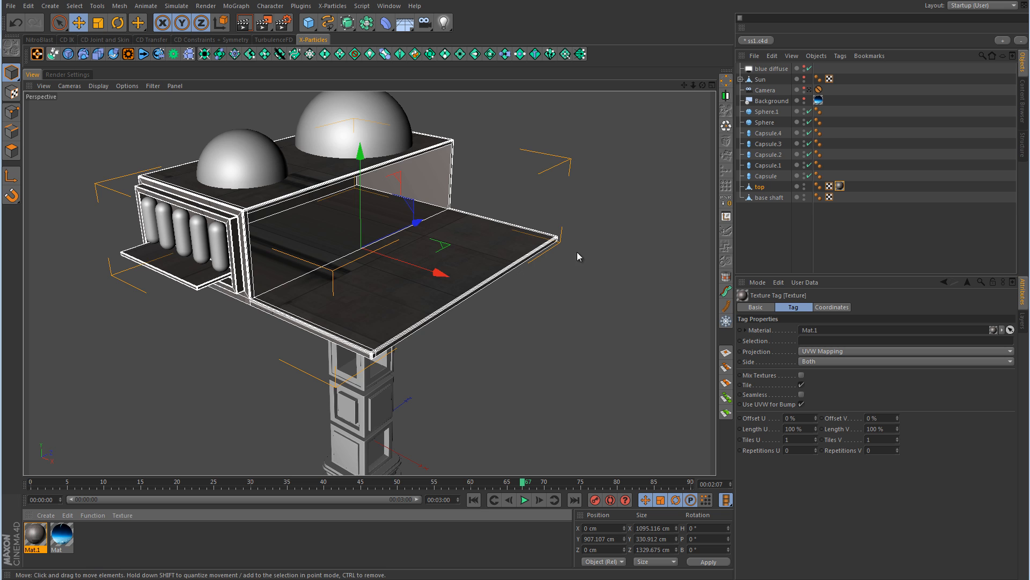
pyautogui.moveTo(605, 252)
pyautogui.keyDown('alt'); pyautogui.mouseDown()
pyautogui.moveTo(472, 248)
pyautogui.moveTo(600, 248)
pyautogui.mouseUp(); pyautogui.keyUp('alt')
pyautogui.click(839, 189)
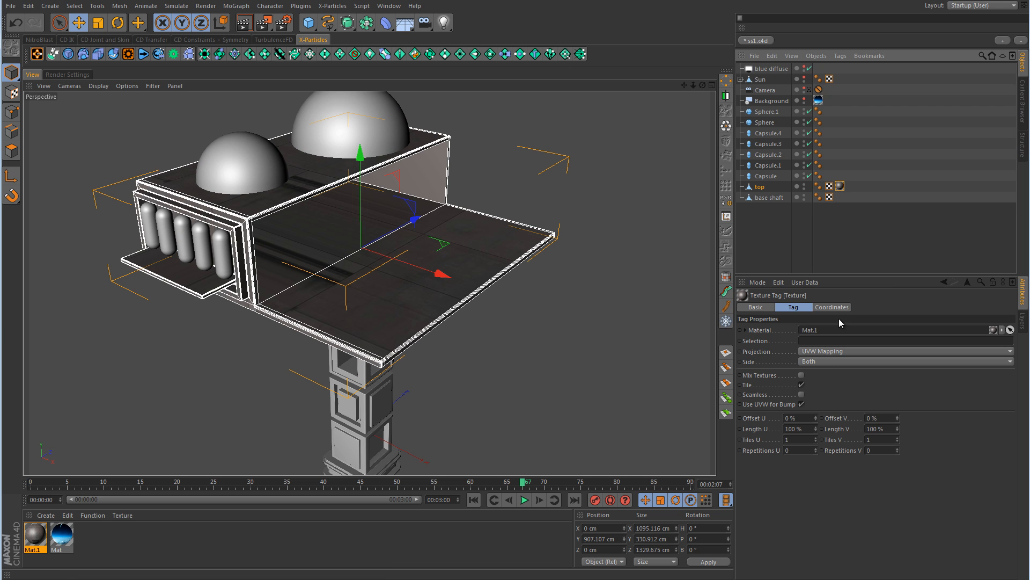
pyautogui.click(828, 351)
pyautogui.click(827, 394)
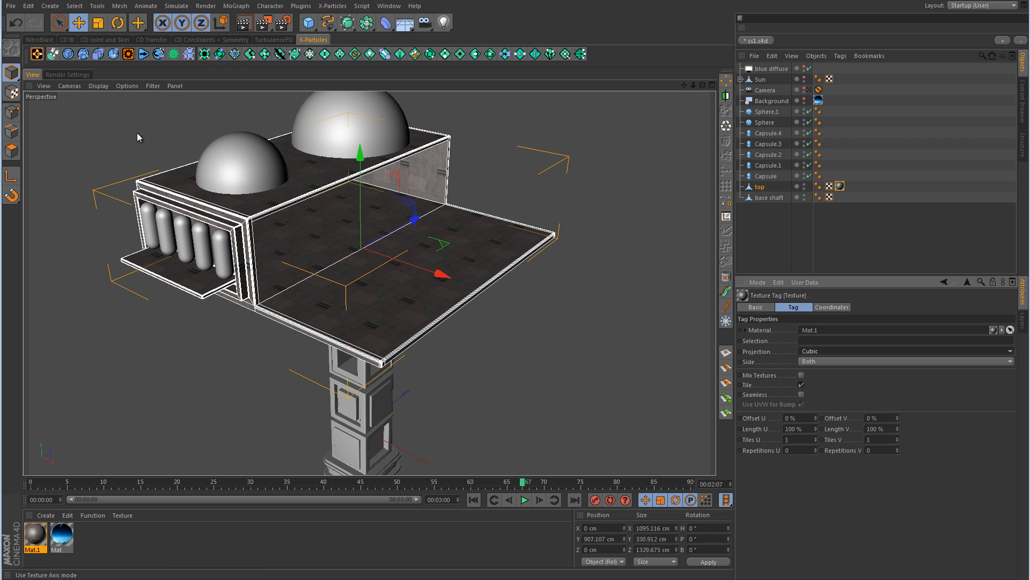
# Switch to texture axis editing for the top object and scale its cubic texture projection up uniformly
pyautogui.click(841, 185)
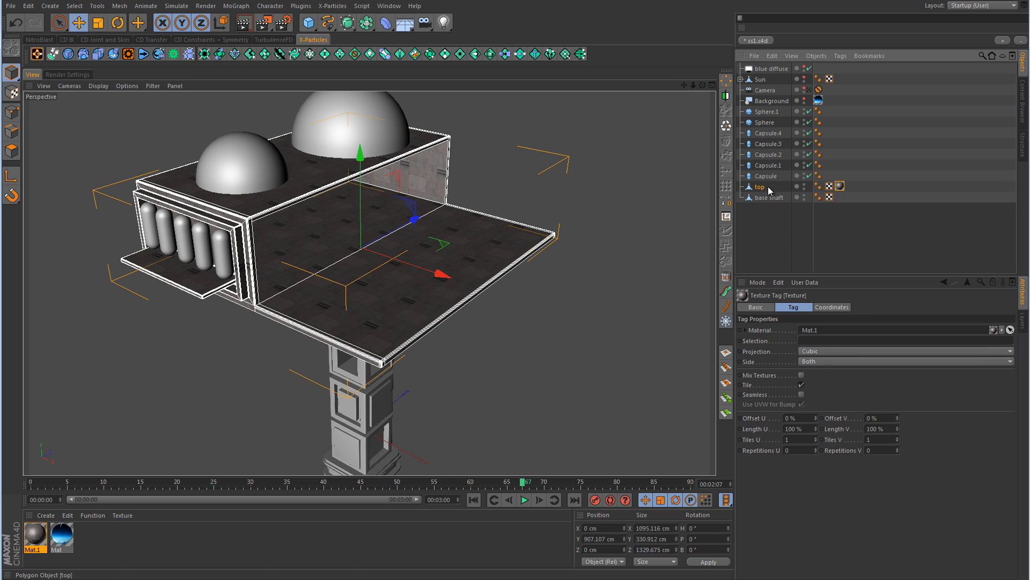
pyautogui.click(762, 187)
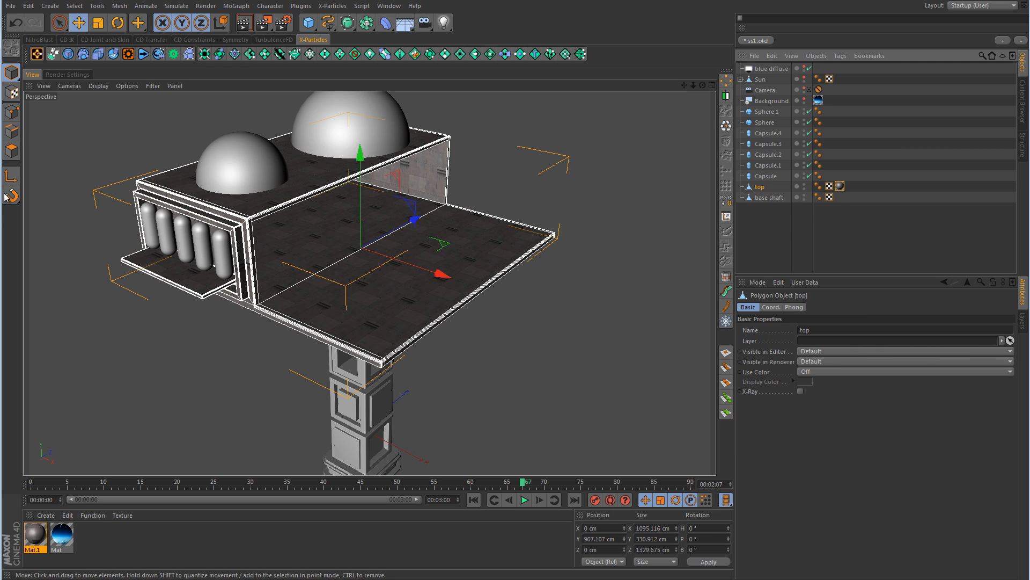
pyautogui.click(12, 92)
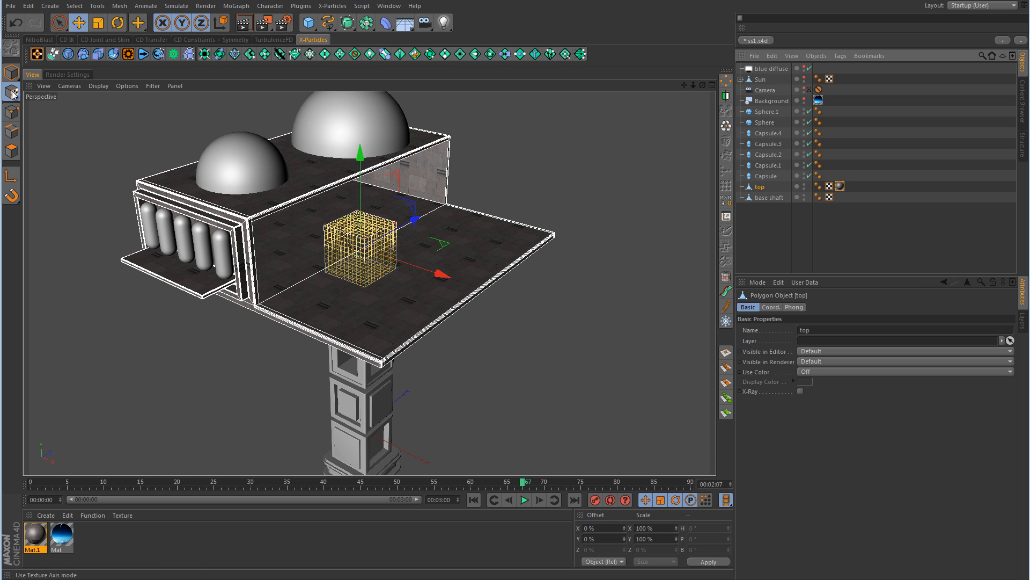
pyautogui.press('t')
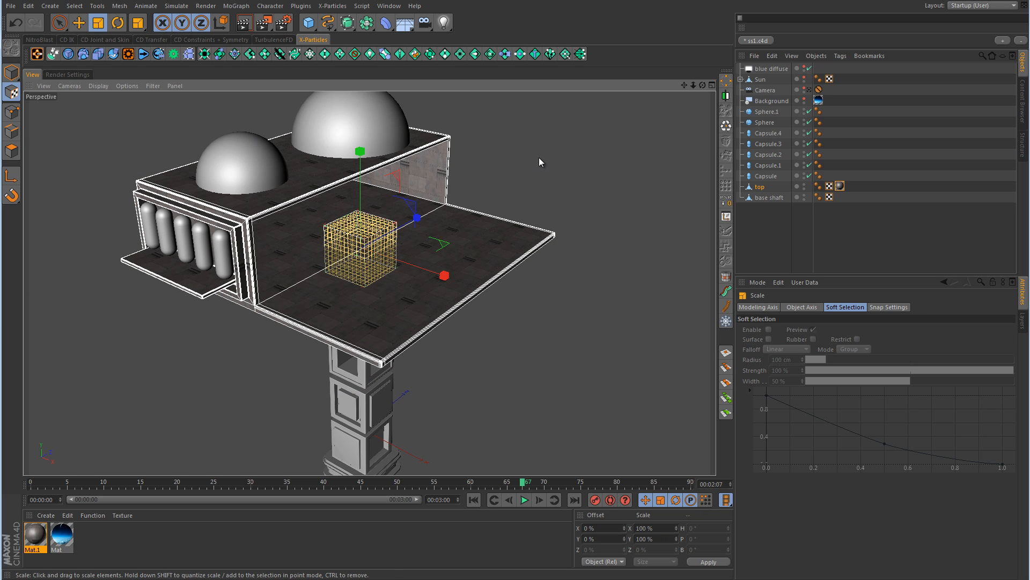
pyautogui.moveTo(518, 293); pyautogui.dragTo(517, 299)
pyautogui.keyDown('alt'); pyautogui.moveTo(528, 208); pyautogui.dragTo(428, 191); pyautogui.keyUp('alt')
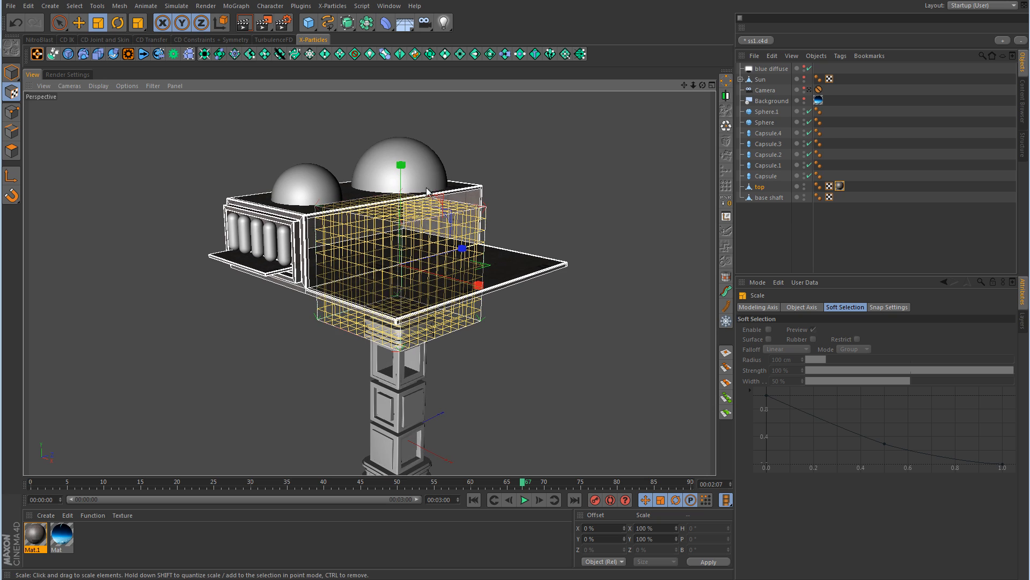
# Test-render the station top in the viewport from a low angle and from above to check the hull texture's scale
pyautogui.click(243, 23)
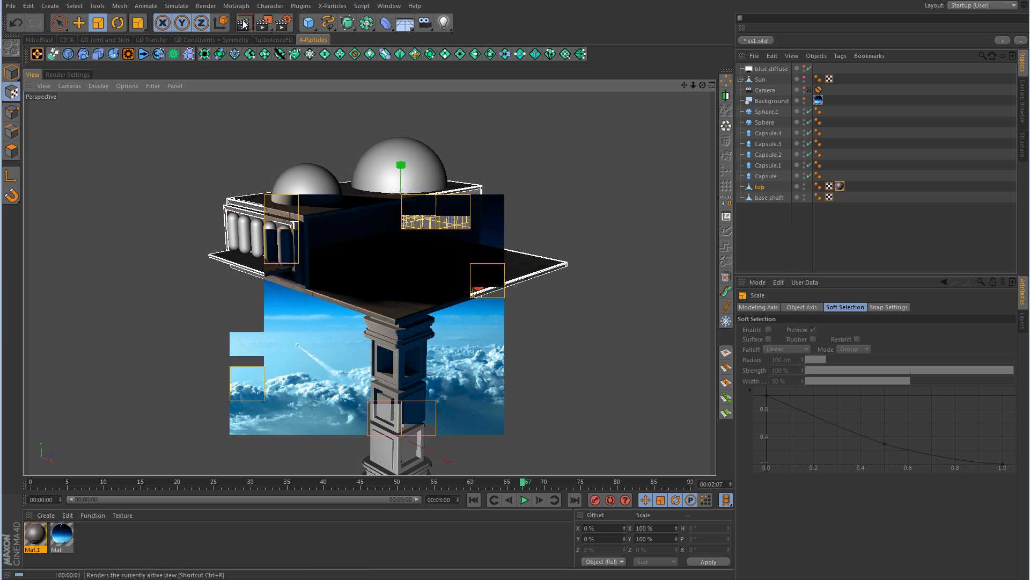
pyautogui.keyDown('alt'); pyautogui.moveTo(486, 203); pyautogui.dragTo(463, 294); pyautogui.keyUp('alt')
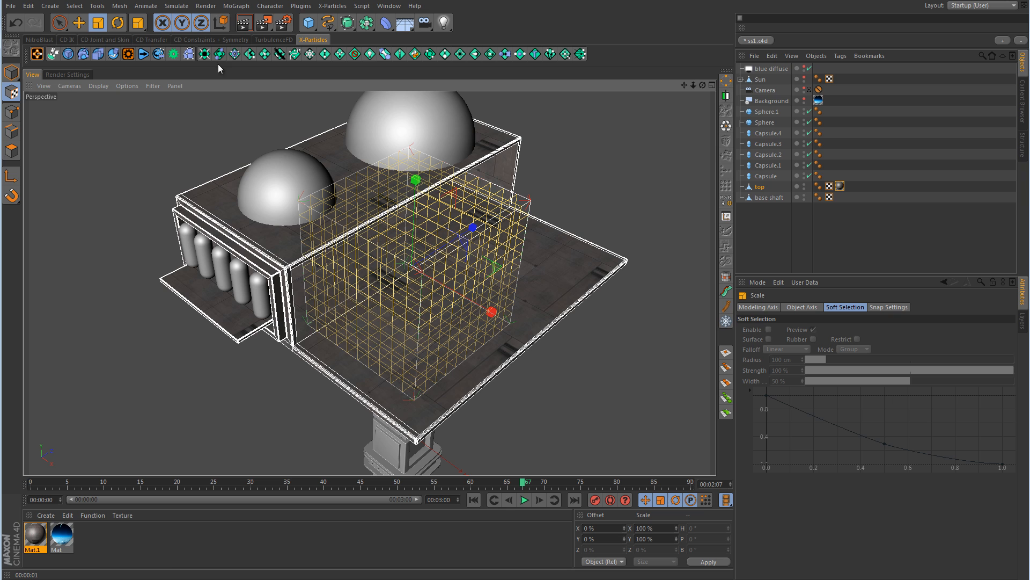
pyautogui.click(241, 19)
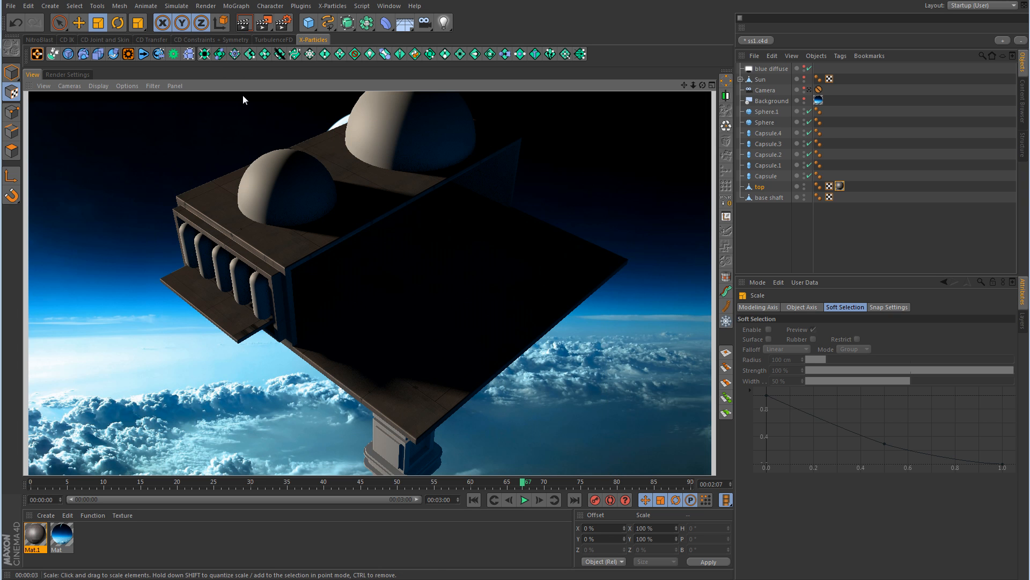
pyautogui.keyDown('alt'); pyautogui.moveTo(491, 374); pyautogui.dragTo(491, 304); pyautogui.keyUp('alt')
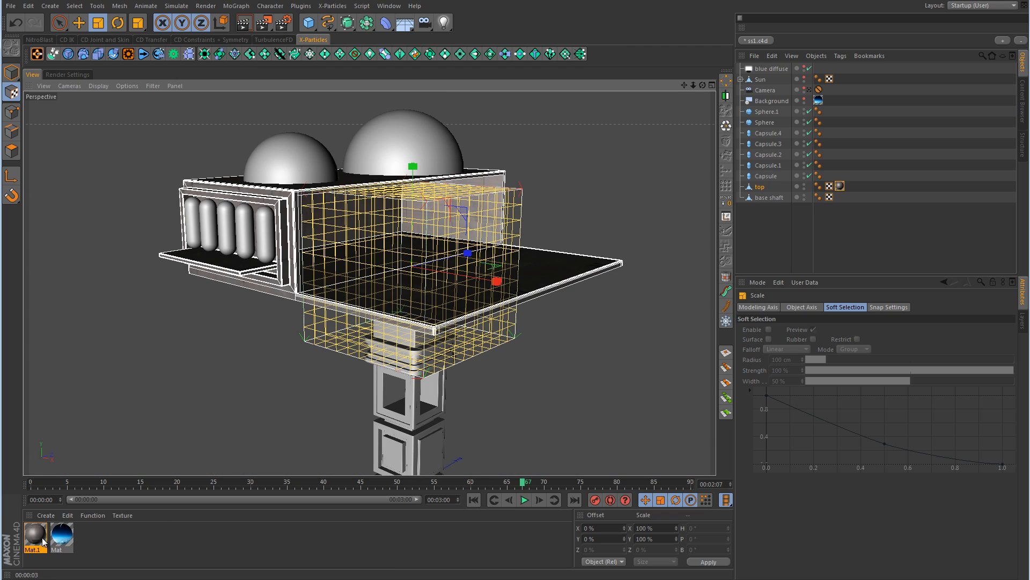
# Create a new material and load hull51L from the c4d shaders folder in Windows Explorer as its Color texture
pyautogui.doubleClick(101, 536)
pyautogui.doubleClick(35, 537)
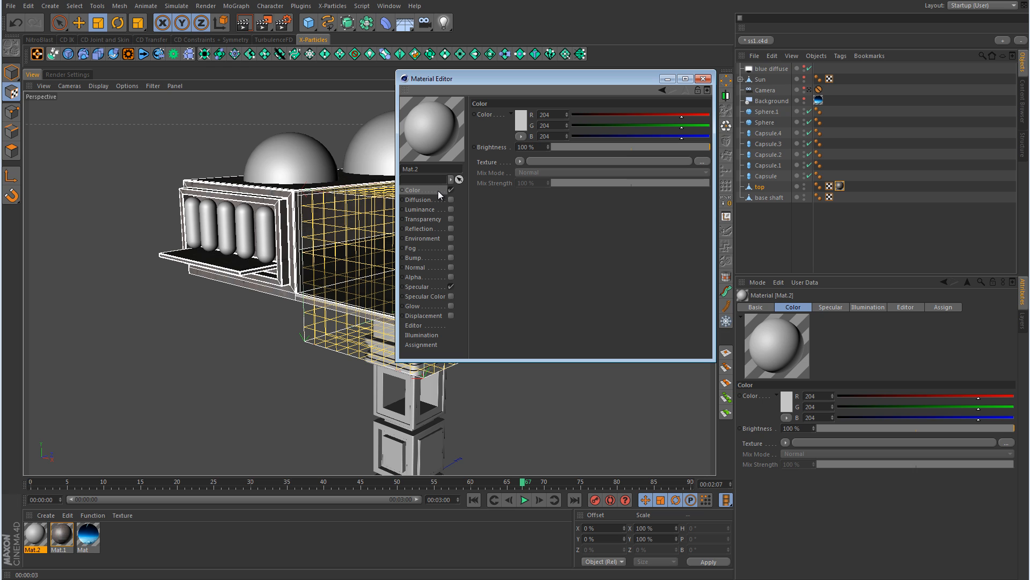
pyautogui.hotkey('alt', 'Tab')
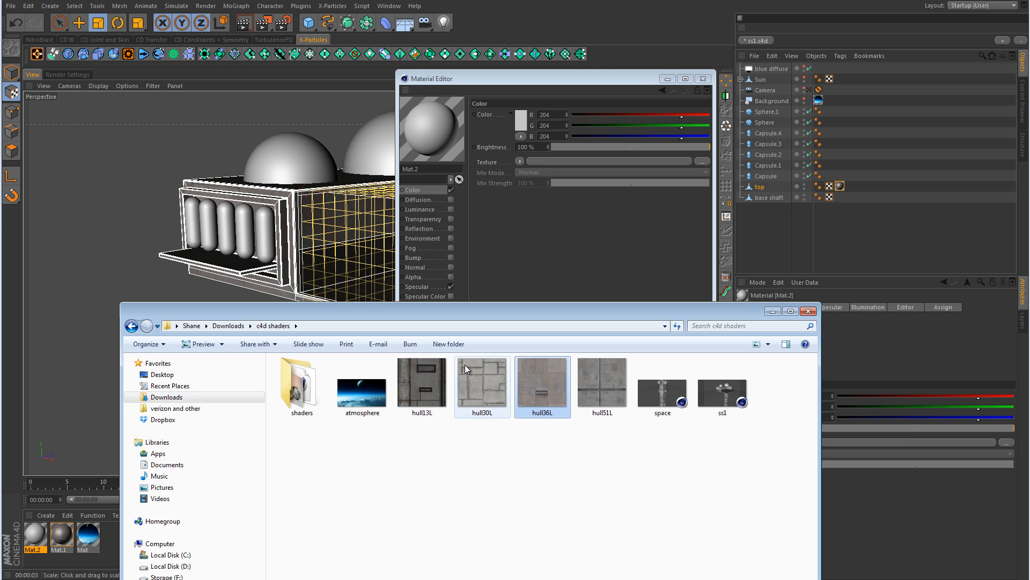
pyautogui.click(423, 385)
pyautogui.click(613, 381)
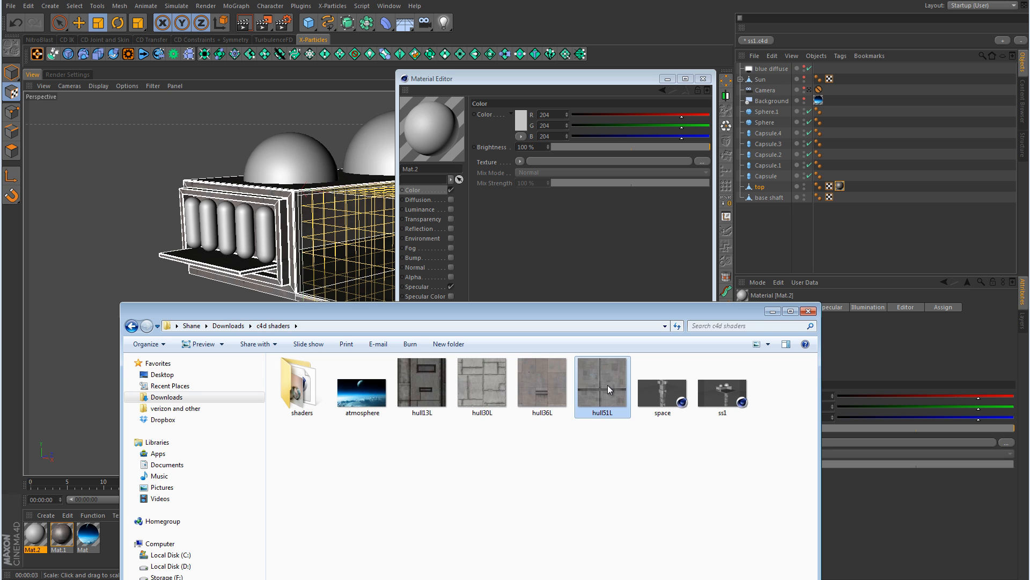
pyautogui.moveTo(573, 168); pyautogui.dragTo(571, 161)
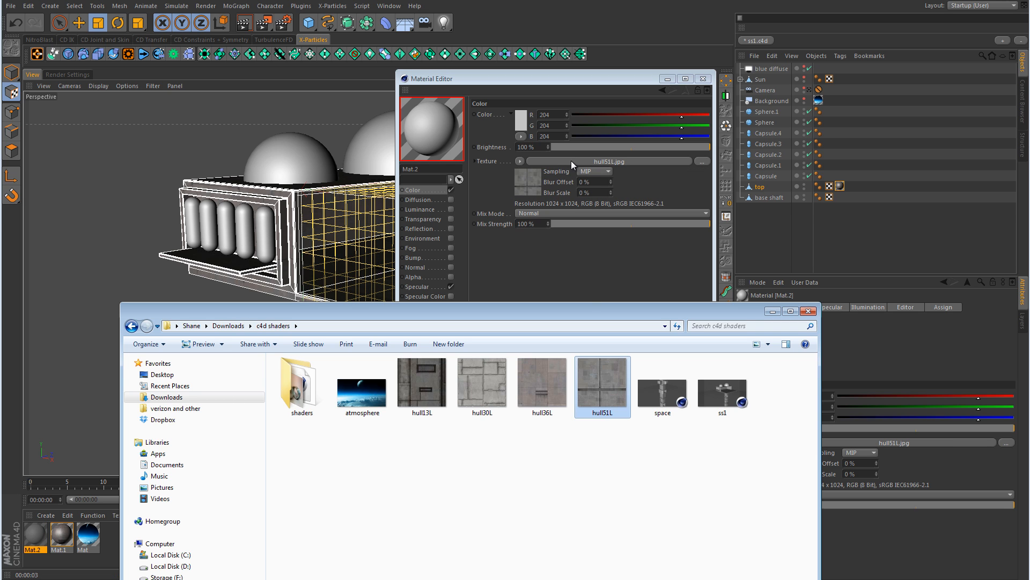
# Copy hull51L.jpg from Mat.2's Color channel into an enabled Specular Color channel and set the specular height to 251%
pyautogui.rightClick(494, 160)
pyautogui.click(520, 191)
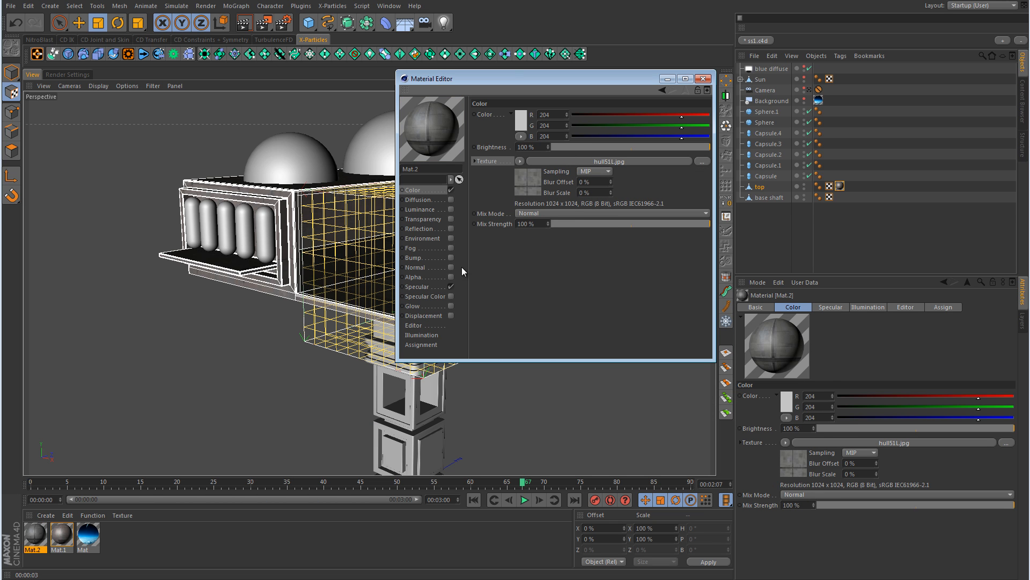
pyautogui.click(438, 285)
pyautogui.click(443, 294)
pyautogui.click(449, 295)
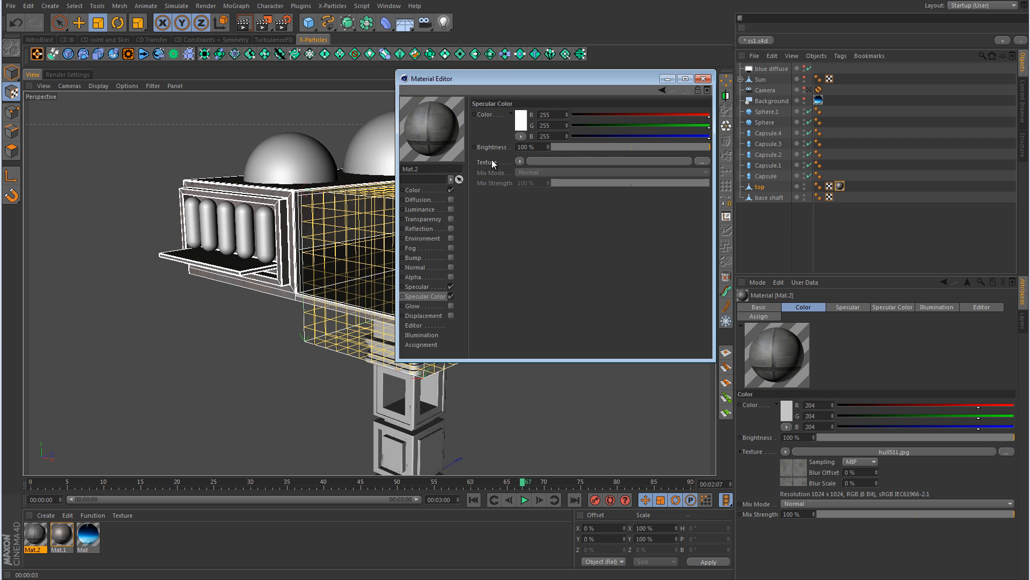
pyautogui.rightClick(493, 163)
pyautogui.click(520, 201)
pyautogui.click(444, 288)
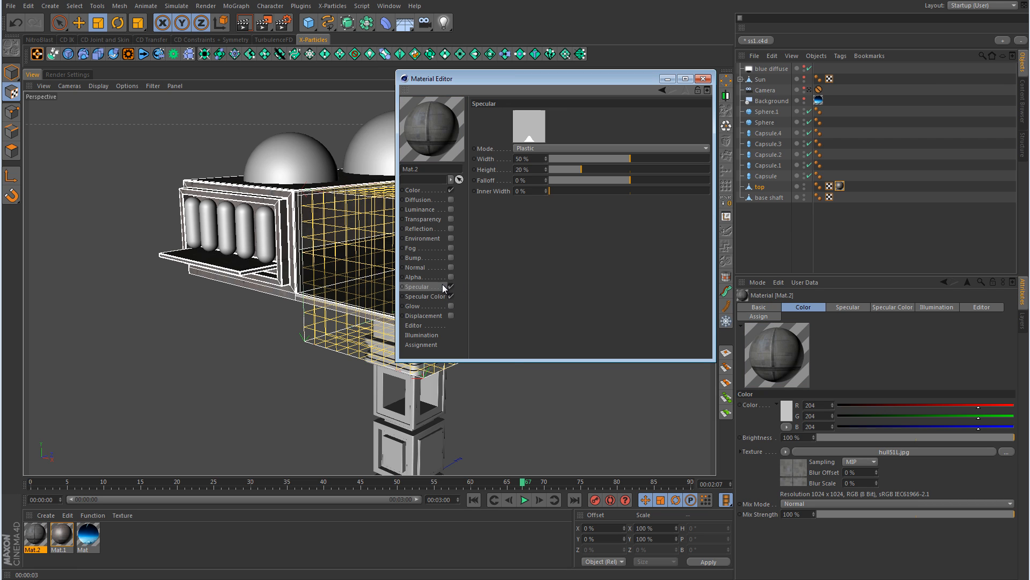
pyautogui.moveTo(546, 168); pyautogui.dragTo(546, 168)
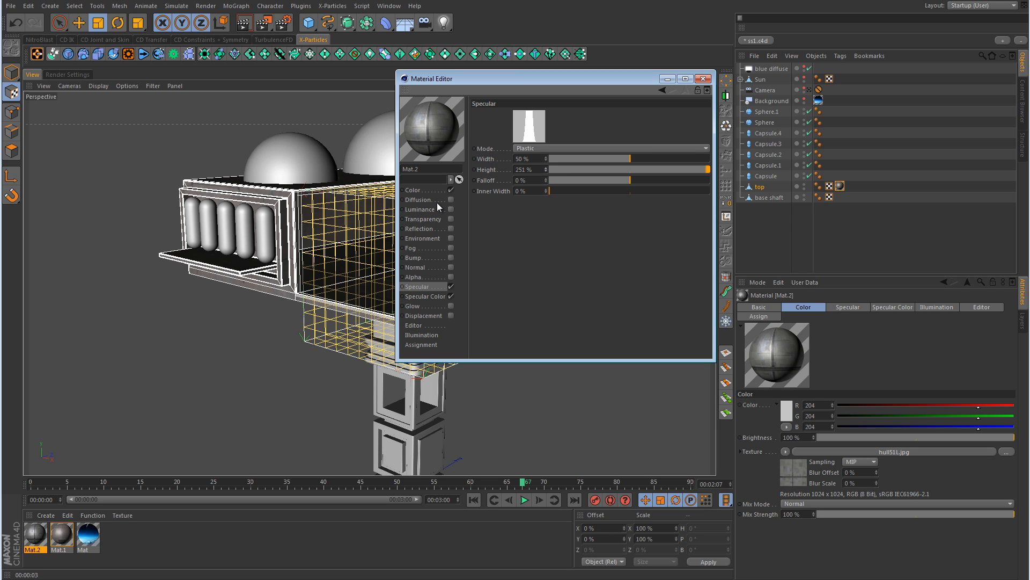
# Enable Mat.2's Diffusion channel, paste in the hull51L.jpg texture, reduce its mix strength, and close the Material Editor
pyautogui.click(451, 199)
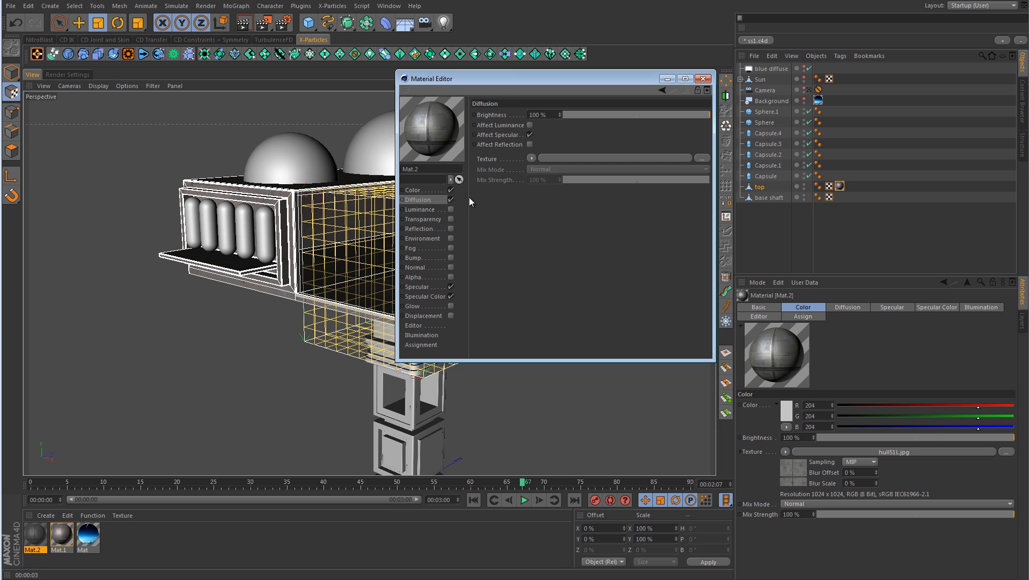
pyautogui.rightClick(494, 156)
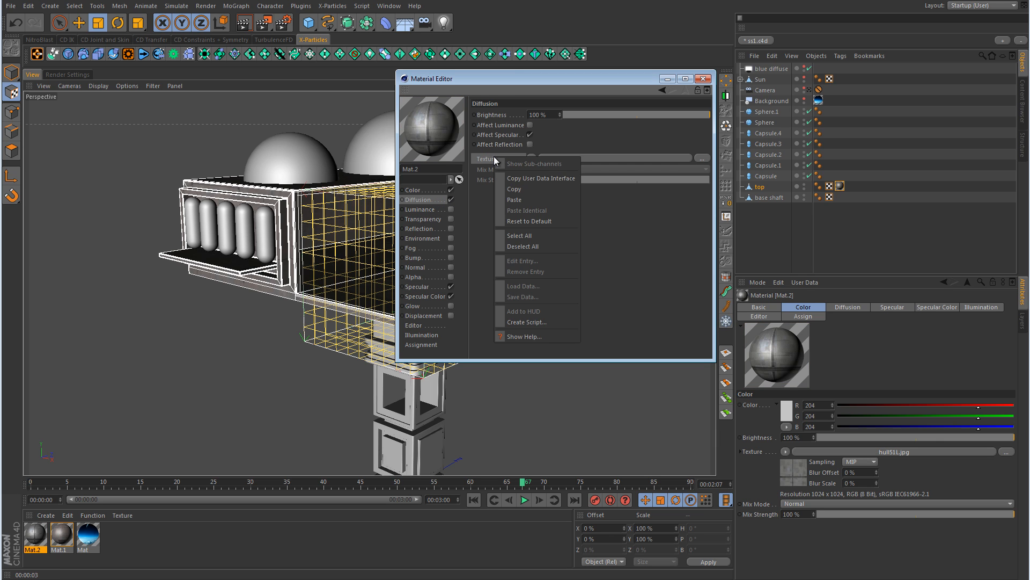
pyautogui.click(515, 204)
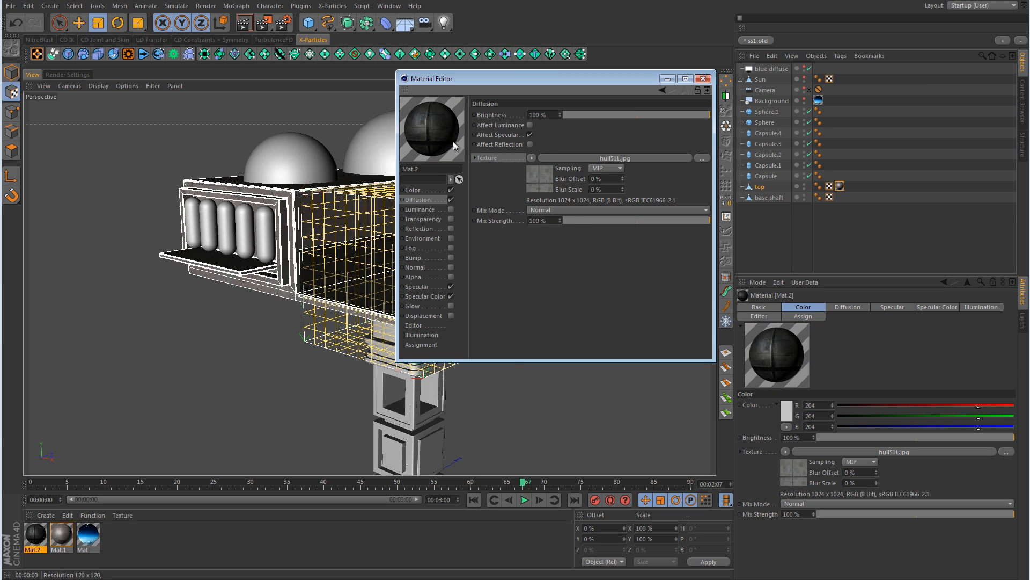
pyautogui.click(576, 220)
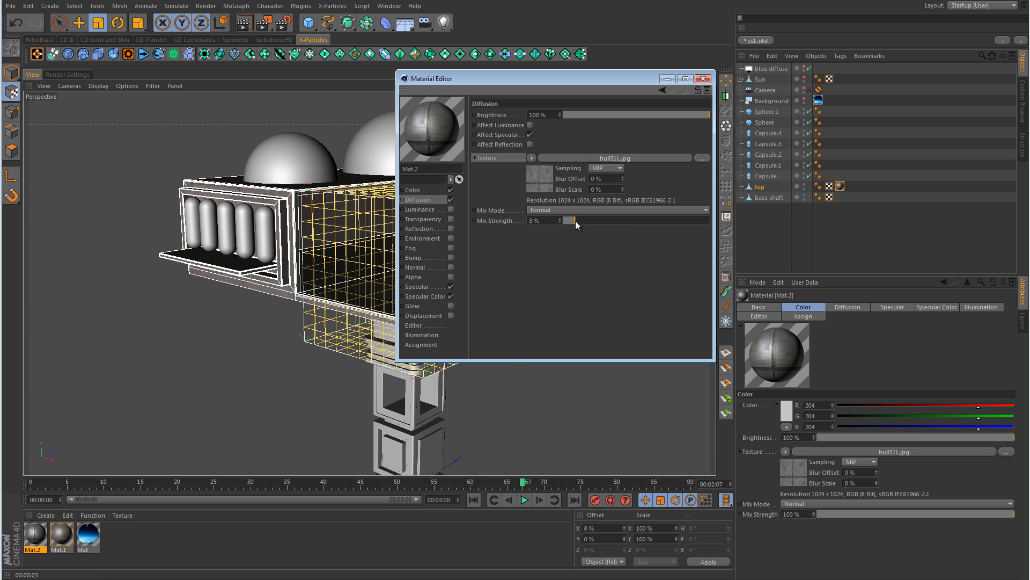
pyautogui.moveTo(576, 220); pyautogui.dragTo(580, 221)
pyautogui.moveTo(596, 220); pyautogui.dragTo(593, 220)
pyautogui.click(703, 78)
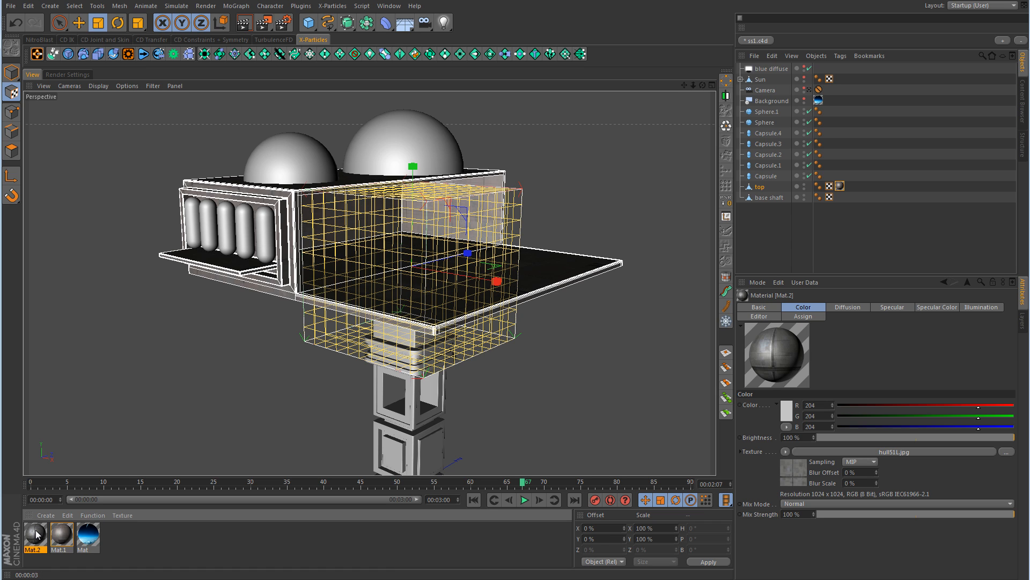
# Replace the top object's material with Mat.2 and shift its texture projection along the Z axis
pyautogui.moveTo(37, 534); pyautogui.dragTo(841, 187)
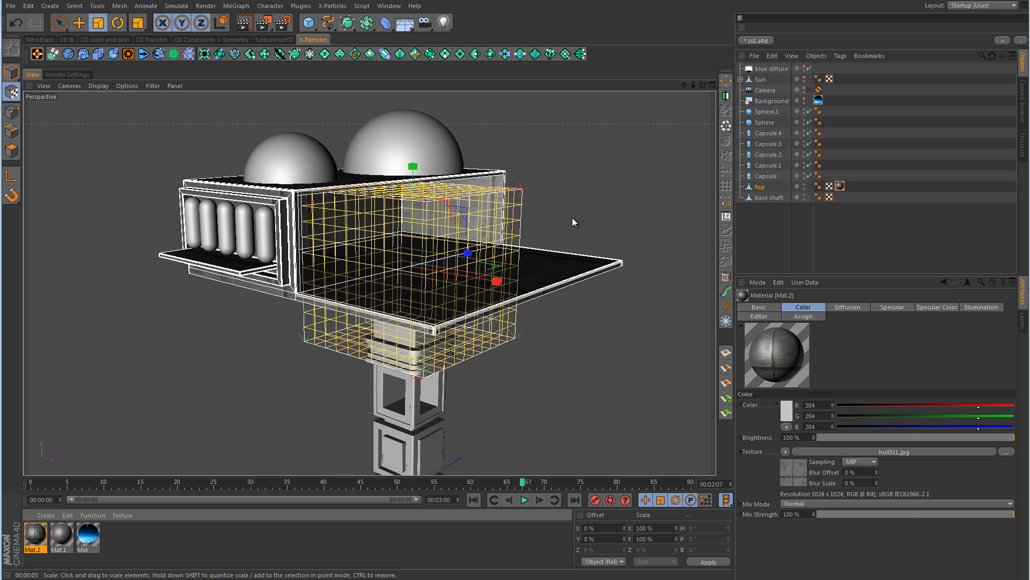
pyautogui.keyDown('alt'); pyautogui.moveTo(572, 218); pyautogui.dragTo(575, 195); pyautogui.keyUp('alt')
pyautogui.click(79, 22)
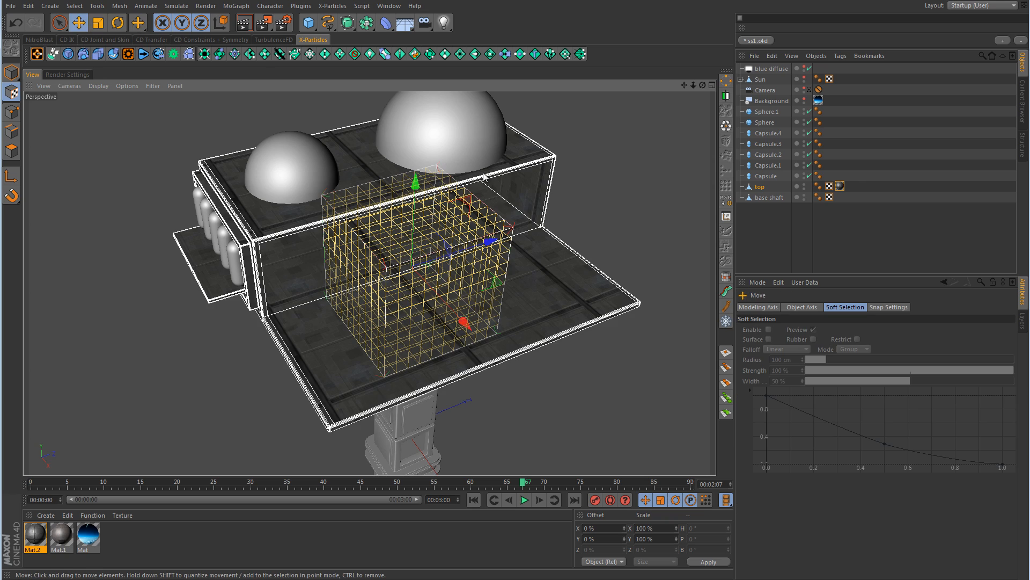
pyautogui.keyDown('alt'); pyautogui.moveTo(542, 257); pyautogui.dragTo(450, 280); pyautogui.keyUp('alt')
pyautogui.moveTo(511, 275); pyautogui.dragTo(525, 273)
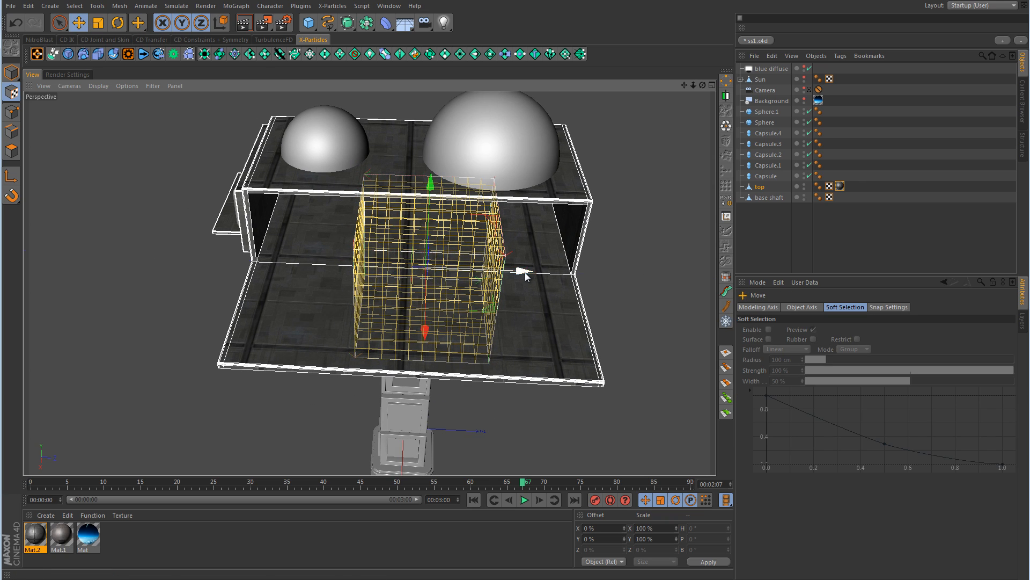
# Test-render the retextured station top from the open deck side and from the sunlit opposite side
pyautogui.keyDown('alt'); pyautogui.moveTo(331, 323); pyautogui.dragTo(515, 271); pyautogui.keyUp('alt')
pyautogui.click(247, 19)
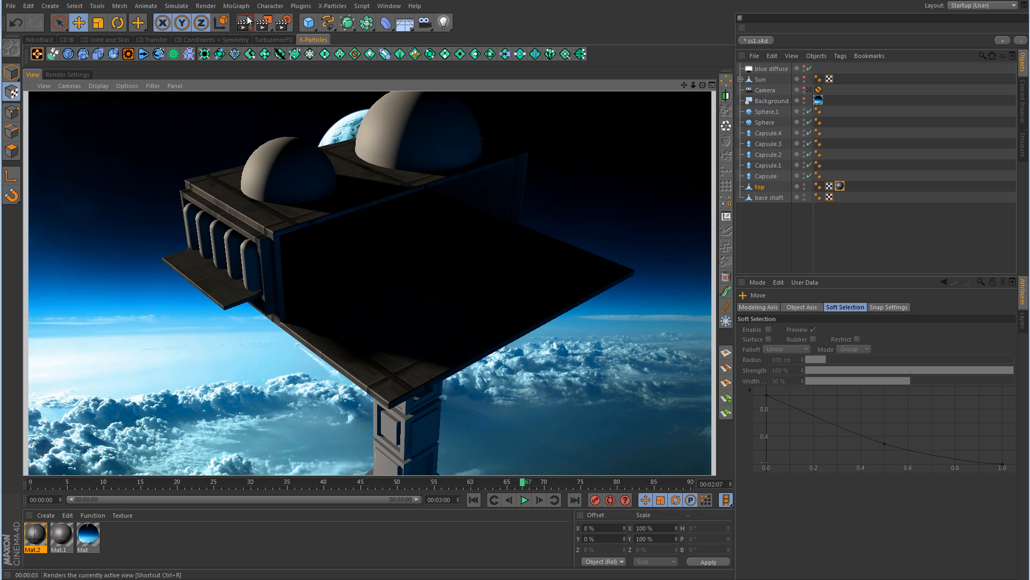
pyautogui.moveTo(348, 266)
pyautogui.keyDown('alt'); pyautogui.mouseDown()
pyautogui.moveTo(578, 239)
pyautogui.moveTo(336, 92)
pyautogui.mouseUp(); pyautogui.keyUp('alt')
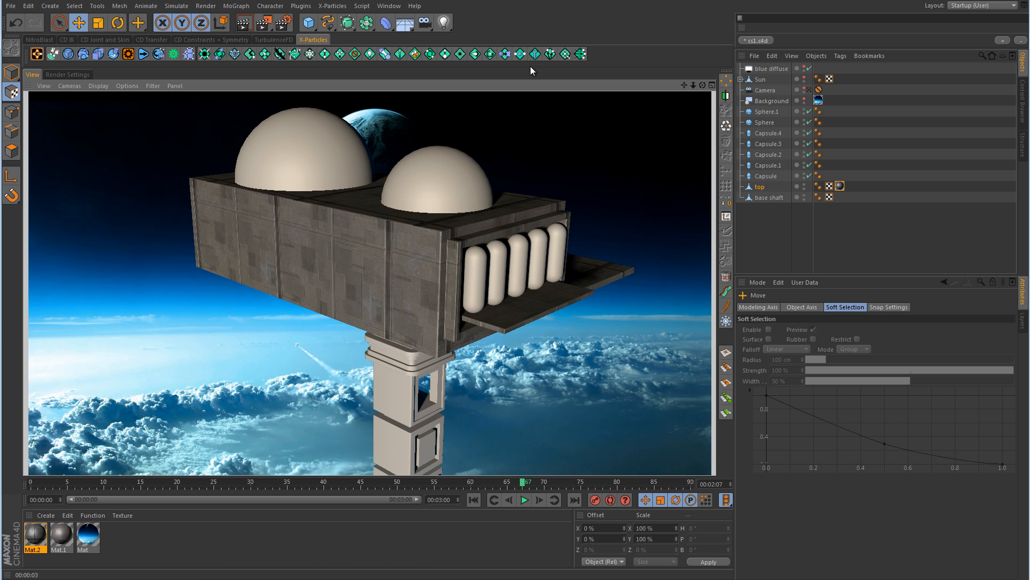
pyautogui.keyDown('alt'); pyautogui.moveTo(623, 169); pyautogui.dragTo(413, 196); pyautogui.keyUp('alt')
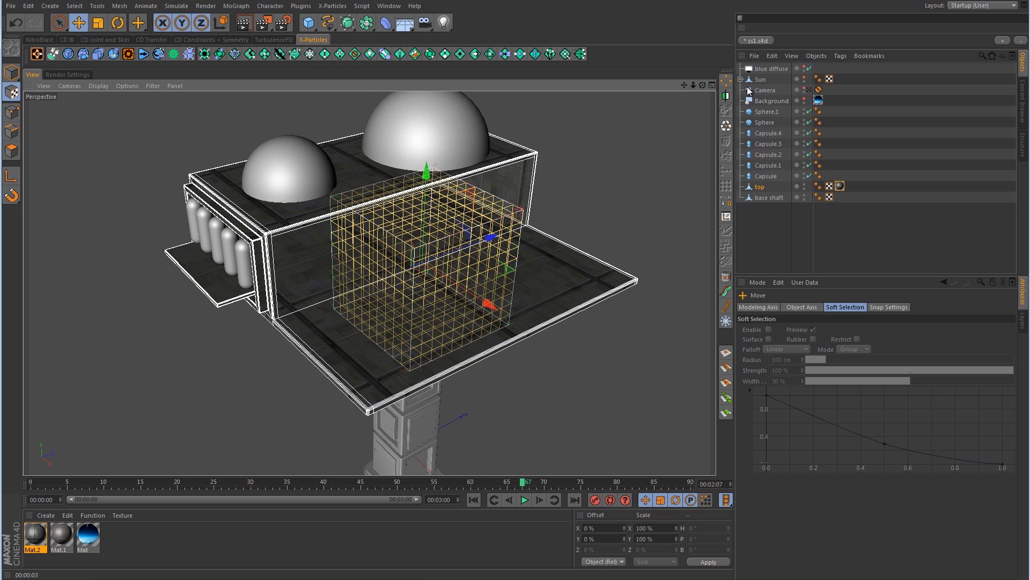
# Select the Sun in model mode and move it along its Y axis to change the light's height above the station
pyautogui.click(762, 80)
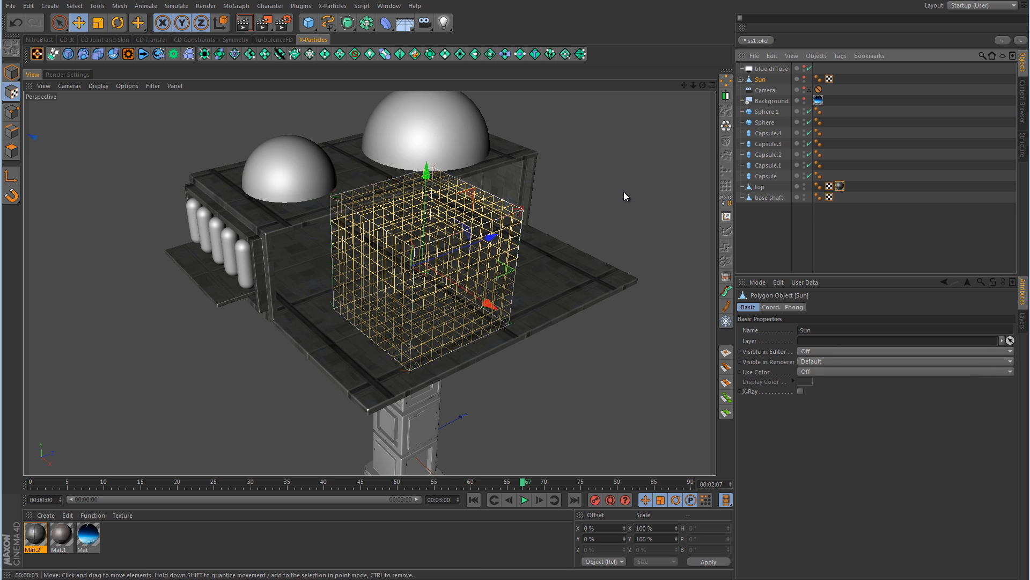
pyautogui.click(78, 22)
pyautogui.click(11, 73)
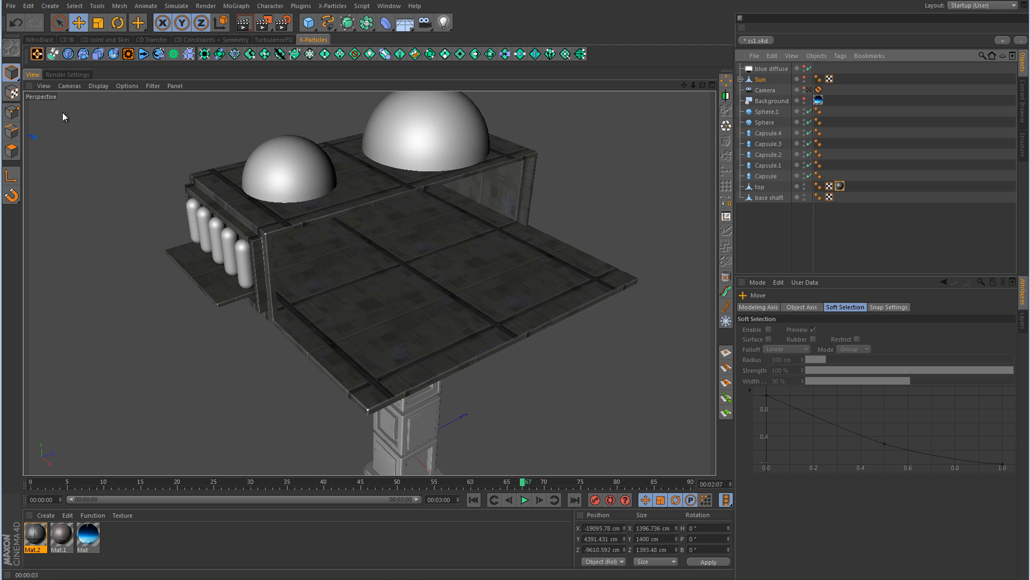
pyautogui.scroll(-10, 486, 250)
pyautogui.scroll(-5, 506, 295)
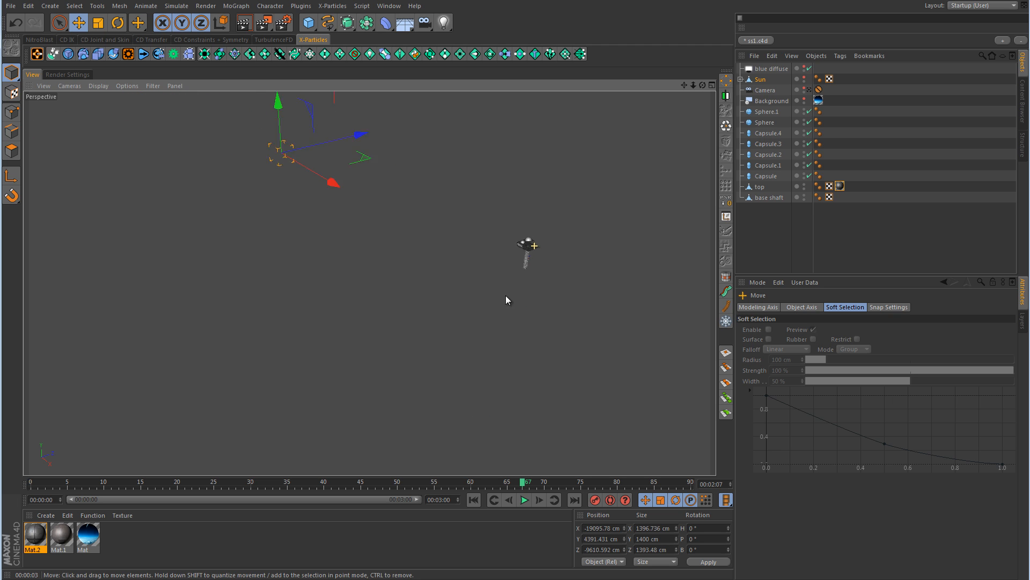
pyautogui.click(977, 230)
pyautogui.click(762, 80)
pyautogui.scroll(6, 560, 250)
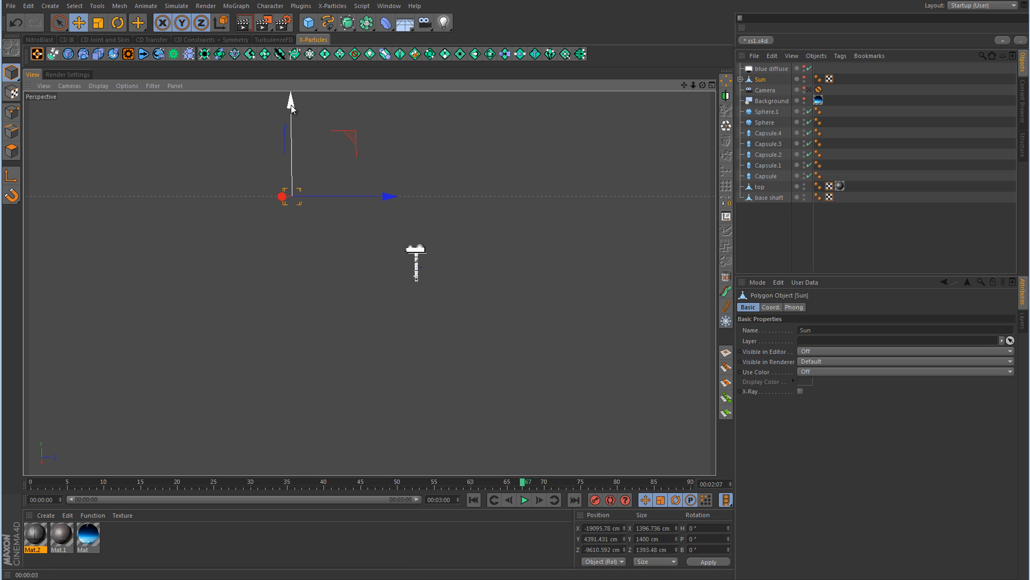
pyautogui.moveTo(290, 102); pyautogui.dragTo(515, 294)
pyautogui.click(471, 269)
# Test-render the station from the open deck side to check the repositioned sunlight
pyautogui.scroll(8, 471, 269)
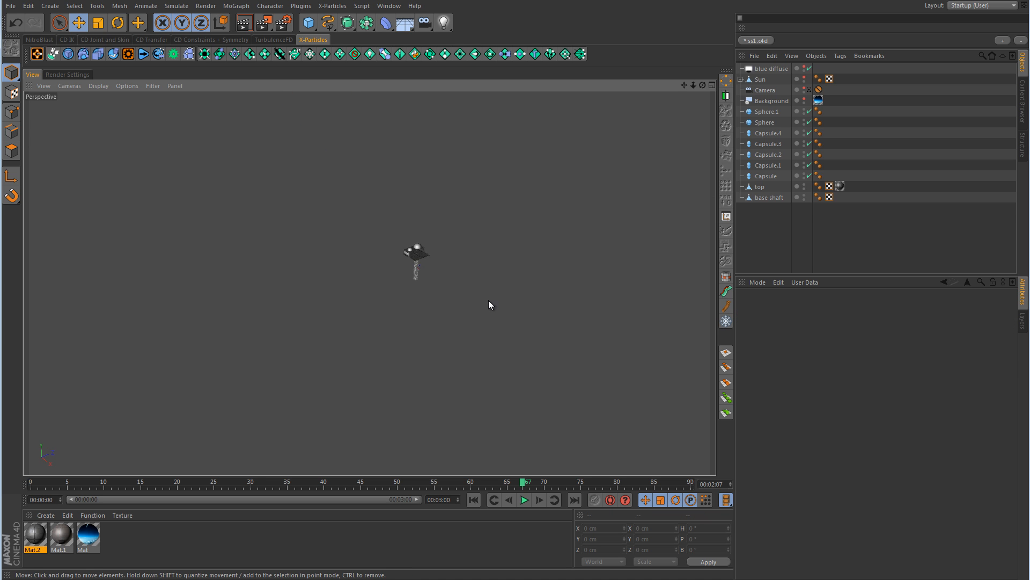
pyautogui.scroll(-2, 455, 246)
pyautogui.keyDown('alt'); pyautogui.moveTo(310, 250); pyautogui.dragTo(432, 246, button='right'); pyautogui.keyUp('alt')
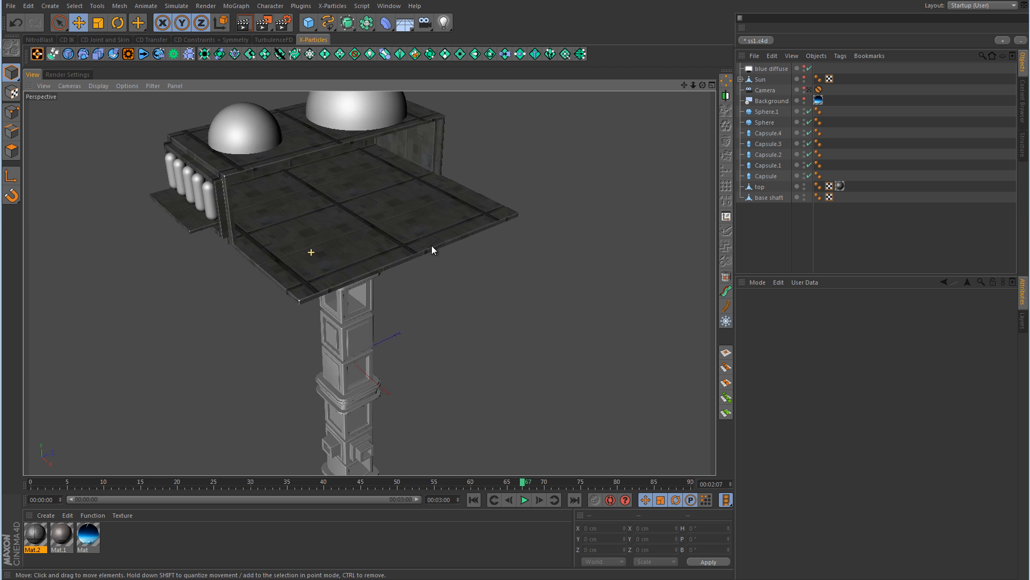
pyautogui.keyDown('alt'); pyautogui.moveTo(432, 246); pyautogui.dragTo(460, 319, button='middle'); pyautogui.keyUp('alt')
pyautogui.click(250, 19)
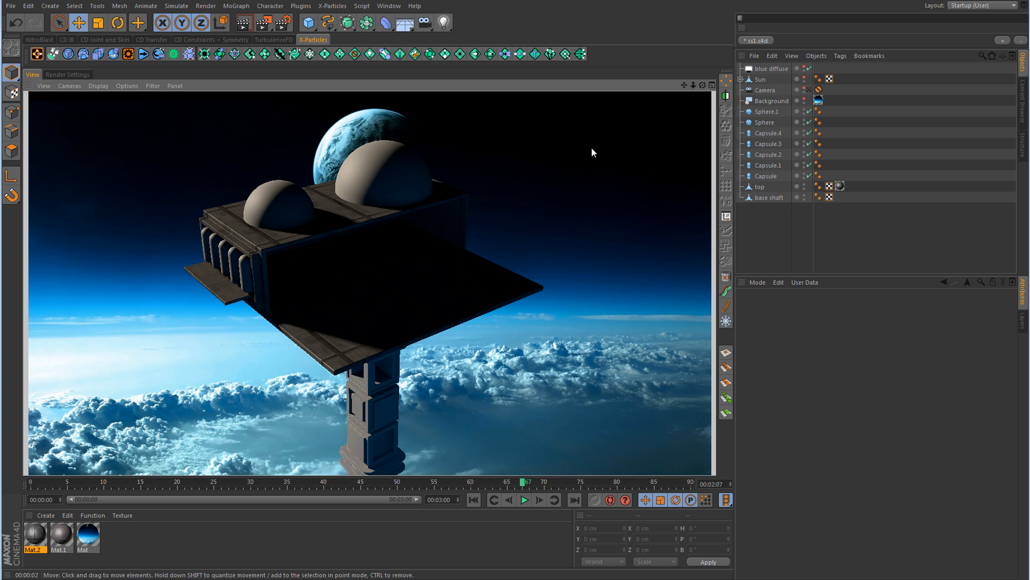
# Scale down the top object's texture projection in two passes, test-rendering the smaller hull tiling after each
pyautogui.click(760, 186)
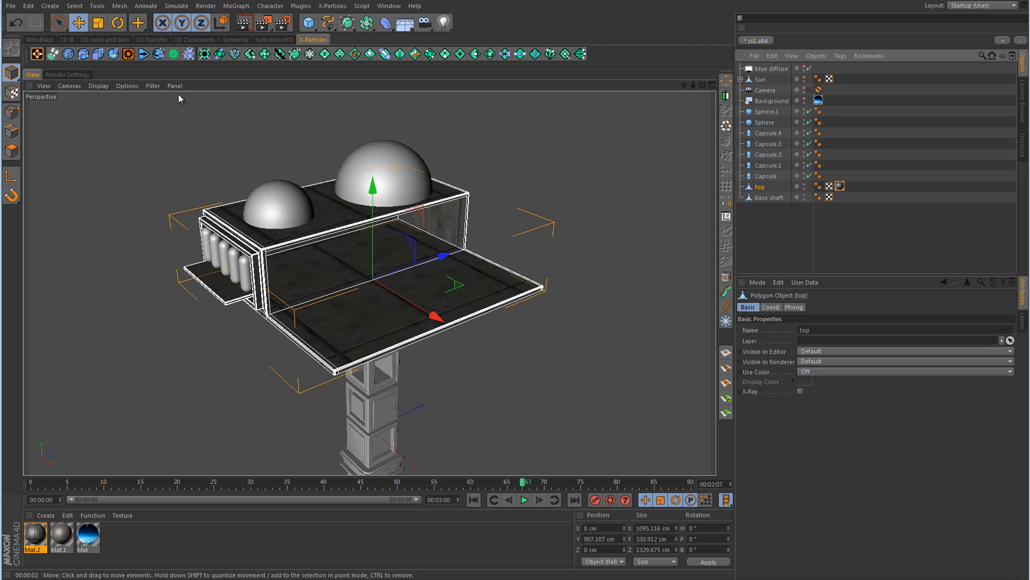
pyautogui.click(98, 22)
pyautogui.click(11, 92)
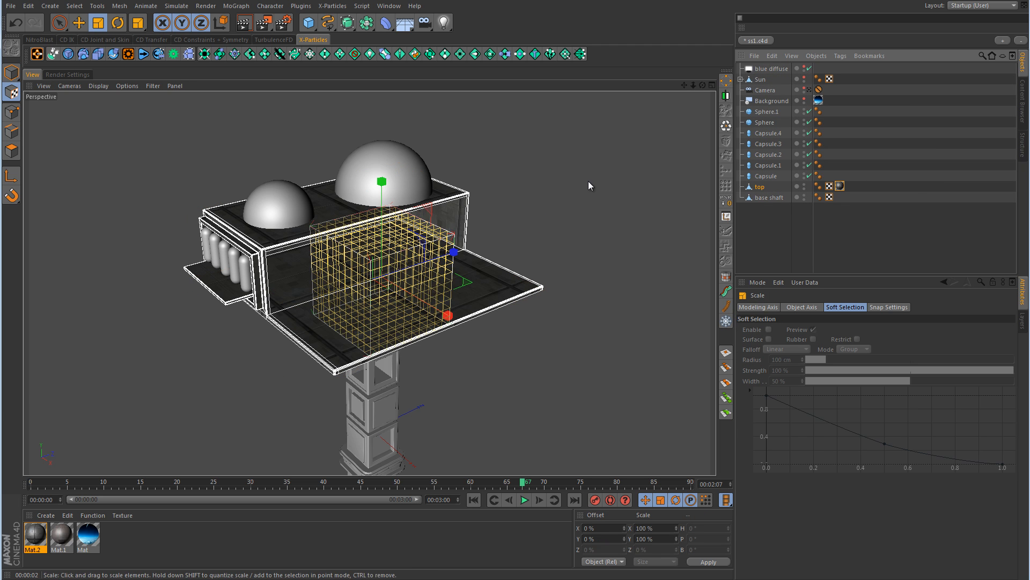
pyautogui.moveTo(588, 182); pyautogui.dragTo(391, 212)
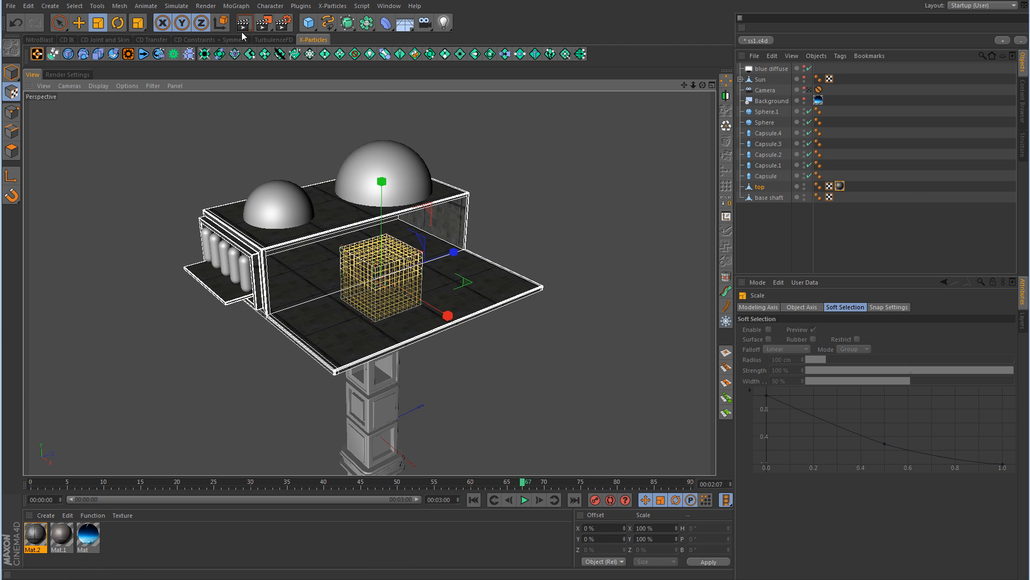
pyautogui.click(244, 24)
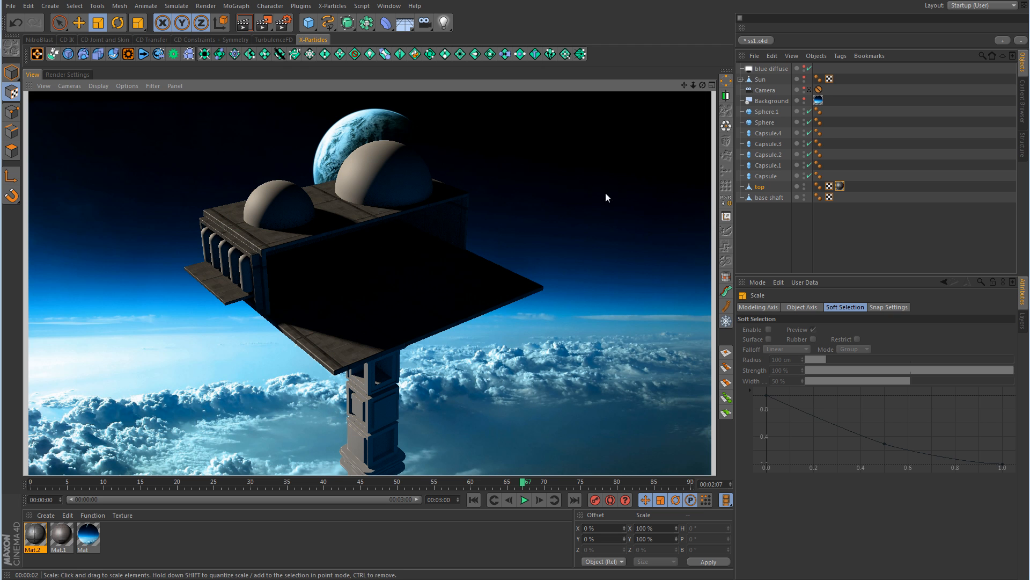
pyautogui.moveTo(605, 192); pyautogui.dragTo(450, 238)
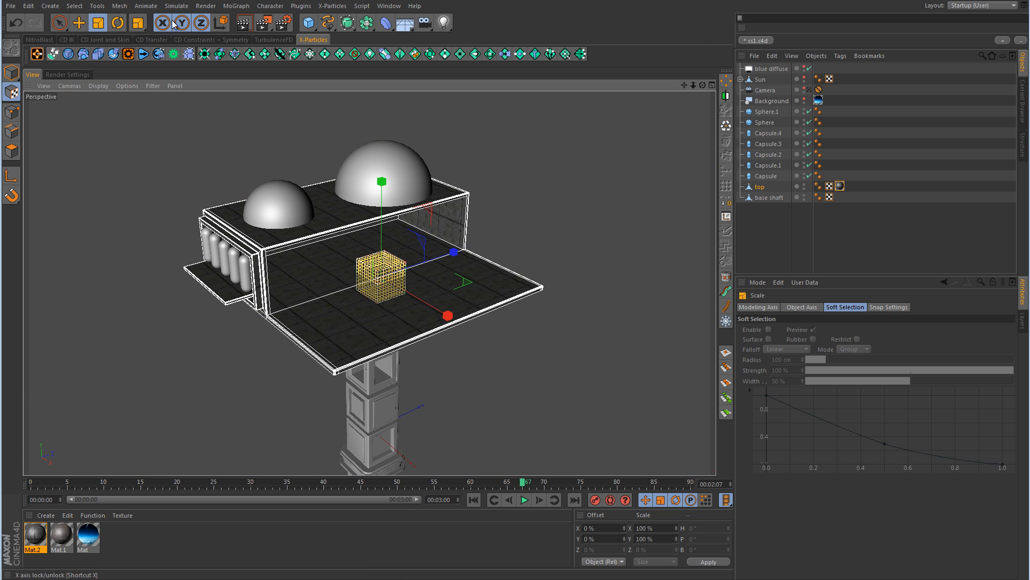
pyautogui.click(243, 23)
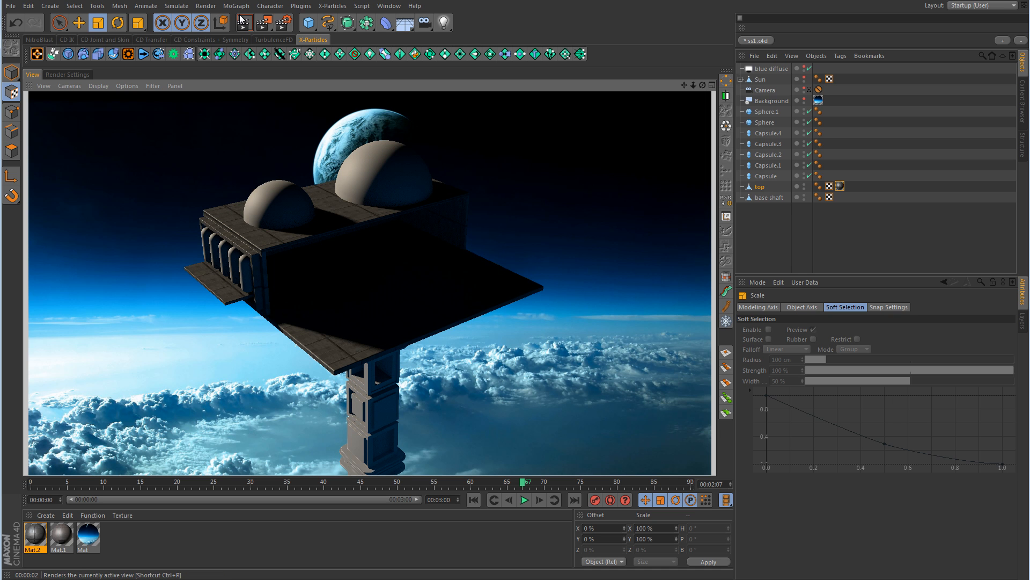
# Lower Mat.2's diffusion mix strength, set its specular width to 60% and height to 320%, and test-render the station
pyautogui.doubleClick(35, 534)
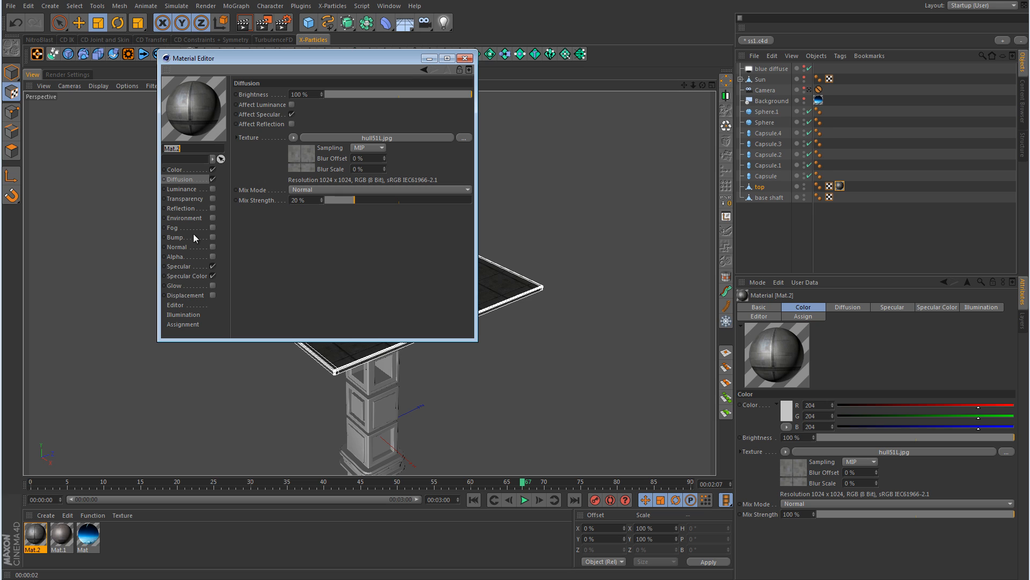
pyautogui.moveTo(355, 201); pyautogui.dragTo(345, 200)
pyautogui.click(202, 266)
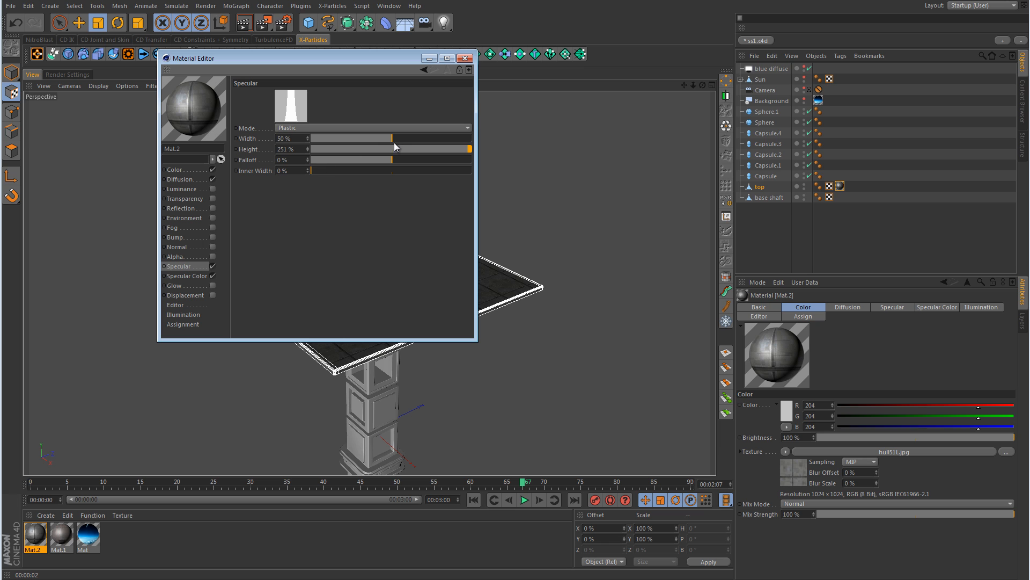
pyautogui.moveTo(393, 141); pyautogui.dragTo(409, 141)
pyautogui.moveTo(309, 147); pyautogui.dragTo(309, 149)
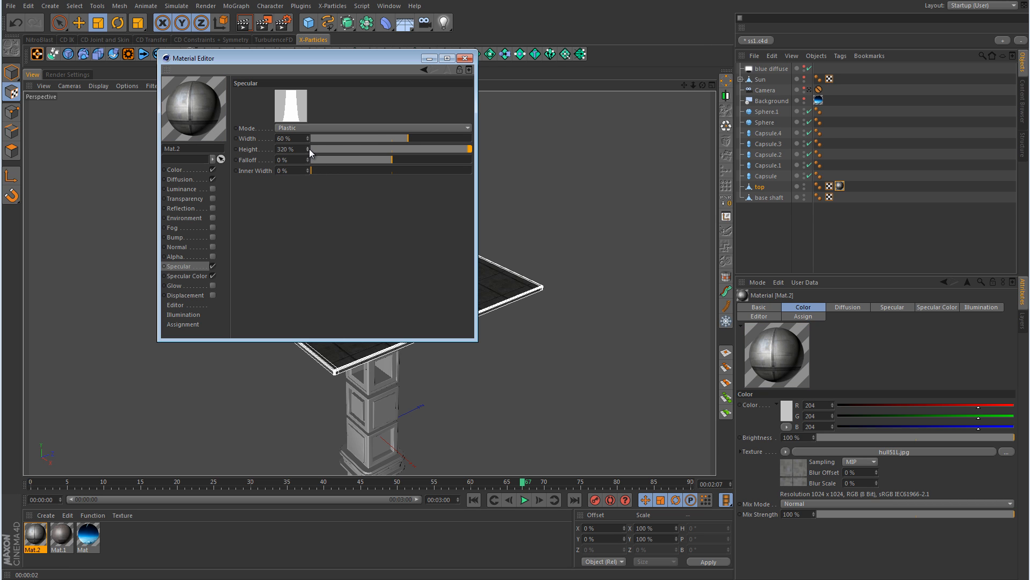
pyautogui.click(471, 59)
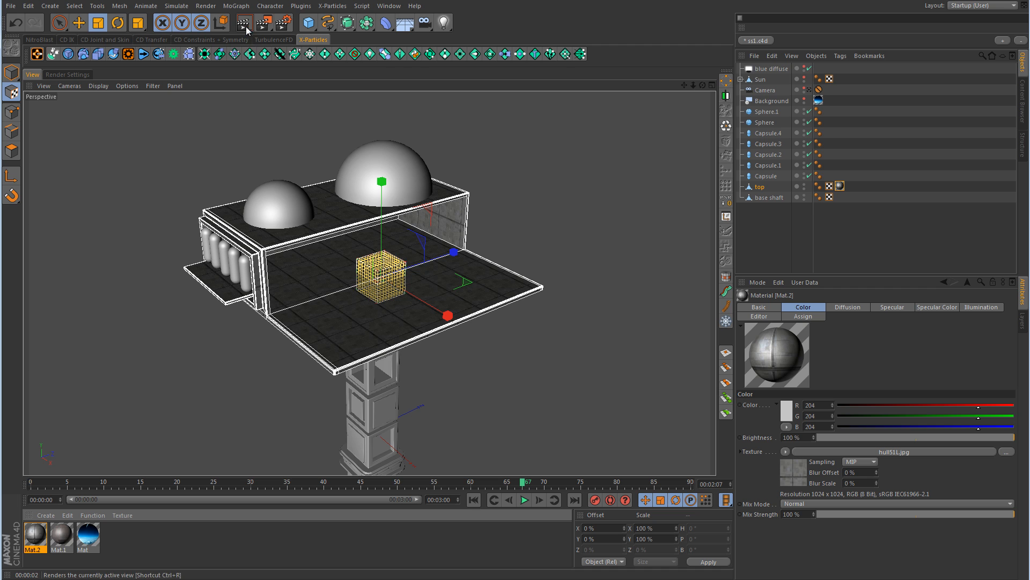
pyautogui.hotkey('ctrl', 'r')
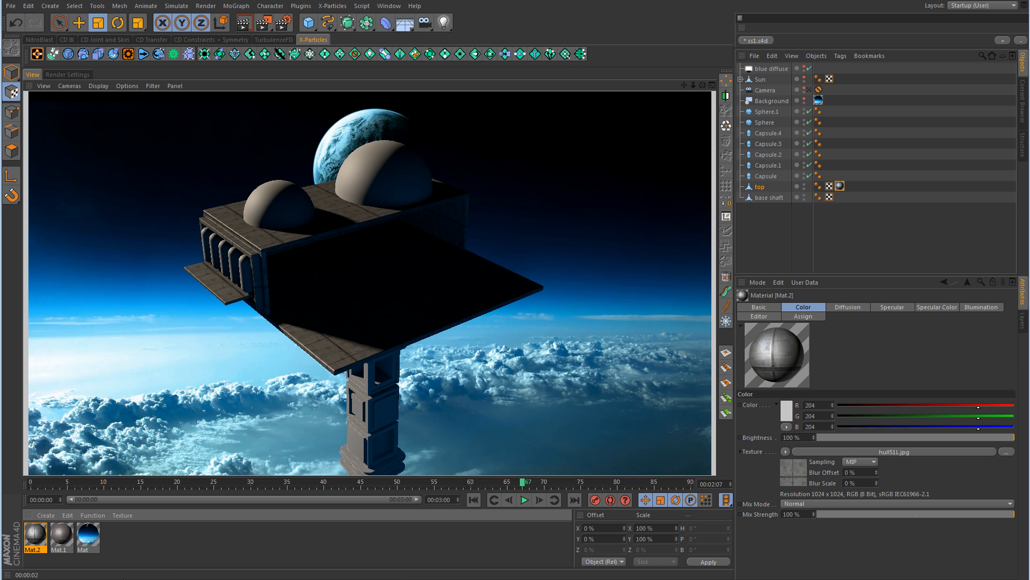
# Create a new material and load hull30L.jpg from the c4d shaders folder as its Color channel texture
pyautogui.doubleClick(146, 546)
pyautogui.doubleClick(35, 535)
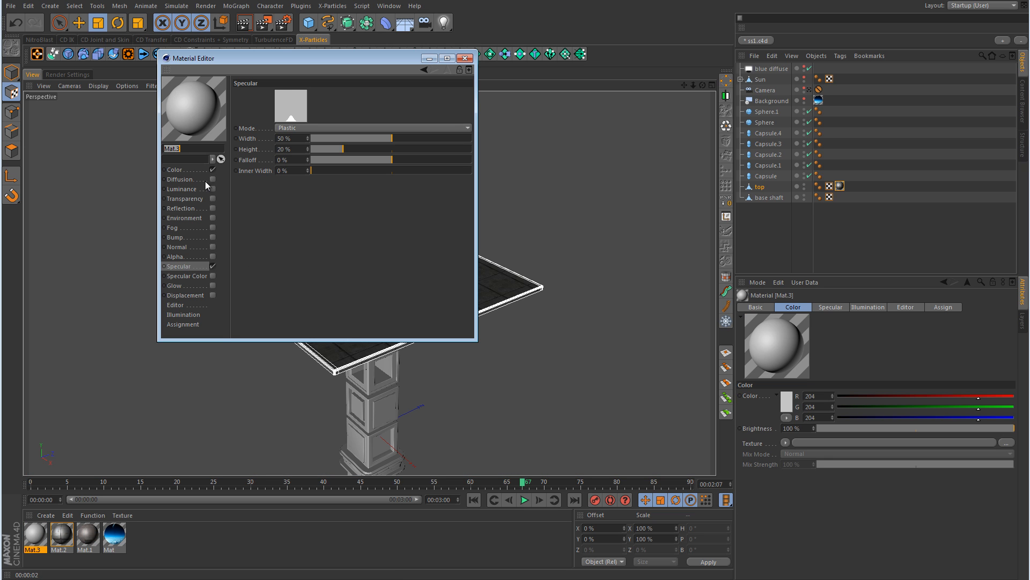
pyautogui.click(189, 167)
pyautogui.hotkey('alt', 'Tab')
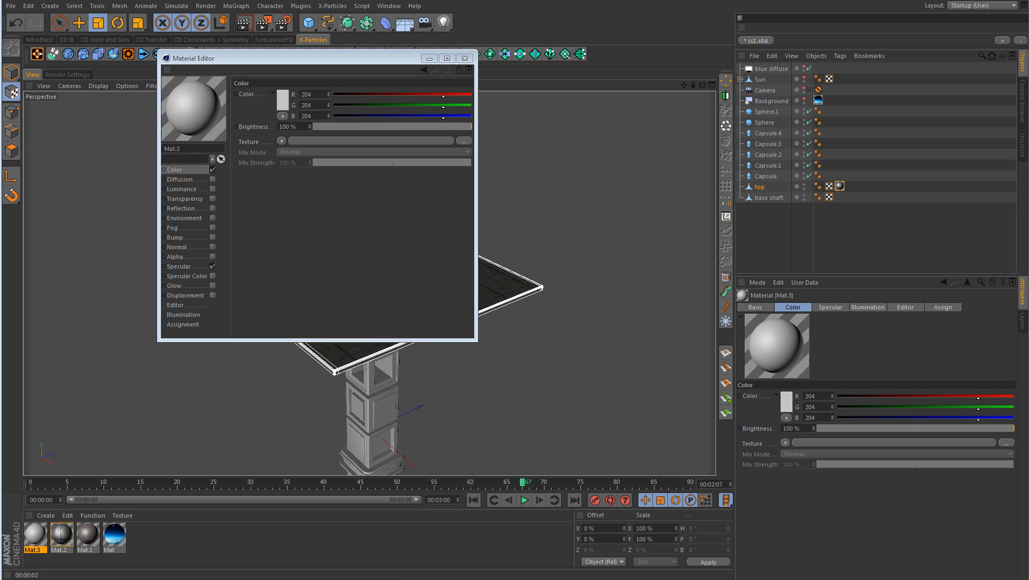
pyautogui.click(481, 378)
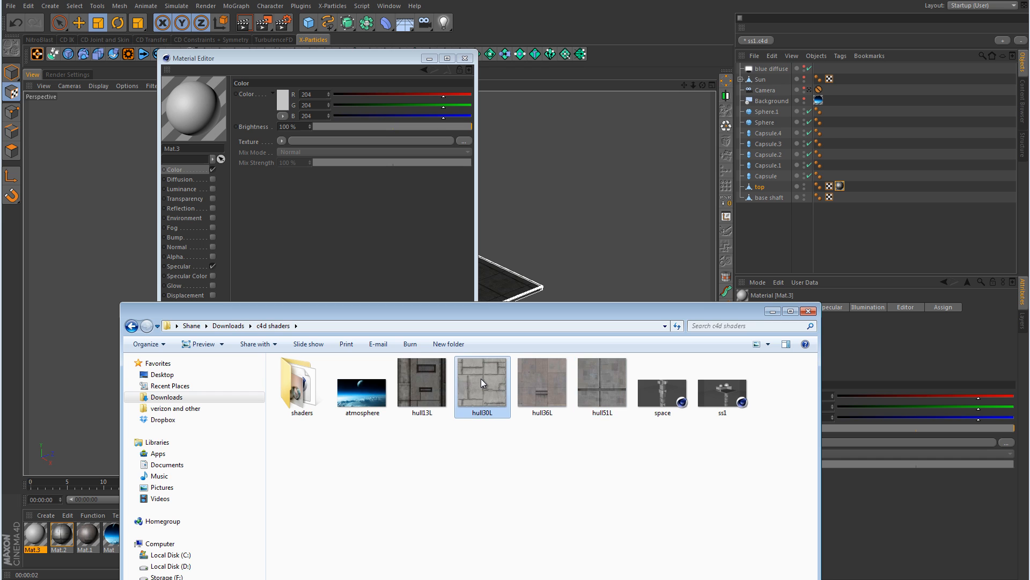
pyautogui.moveTo(338, 162); pyautogui.dragTo(336, 140)
# Copy the hull30L.jpg texture from Mat.3's Color channel into an enabled Specular Color channel
pyautogui.rightClick(253, 140)
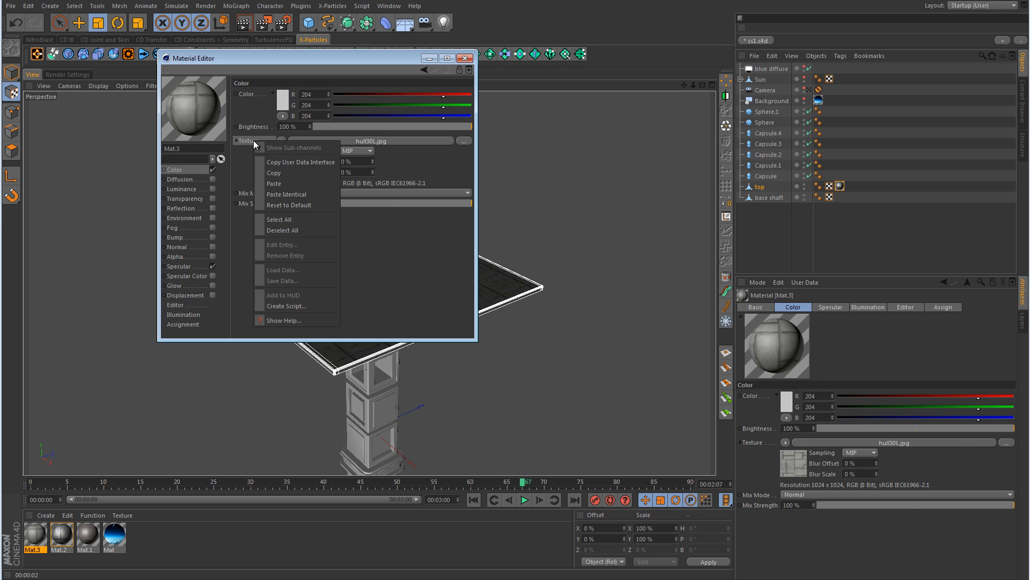
pyautogui.click(272, 173)
pyautogui.click(213, 276)
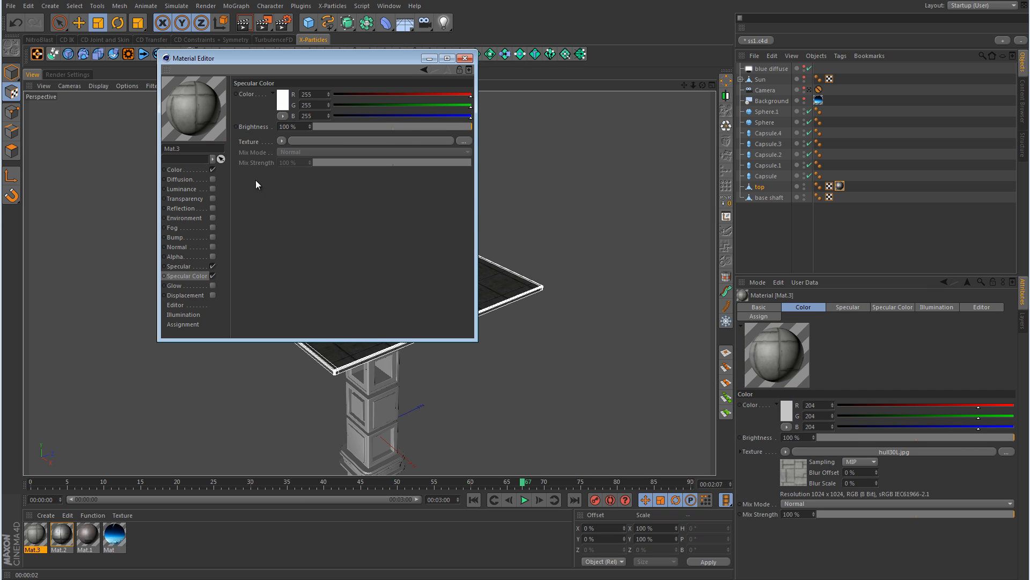
pyautogui.rightClick(252, 141)
pyautogui.click(284, 184)
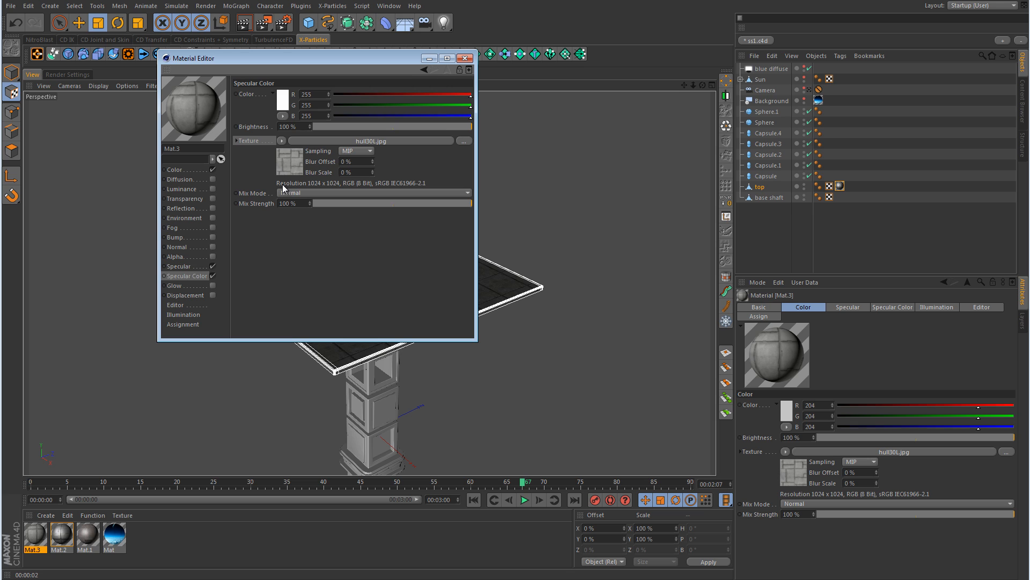
# Set Mat.3's specular width to 55% and height to 250%, and close the Material Editor
pyautogui.click(196, 267)
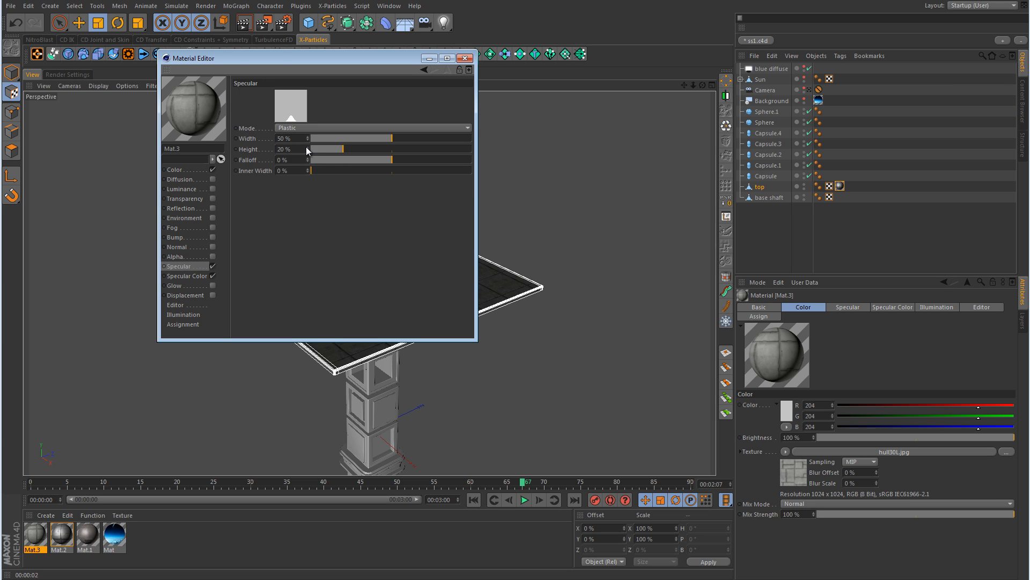
pyautogui.moveTo(309, 148); pyautogui.dragTo(311, 151)
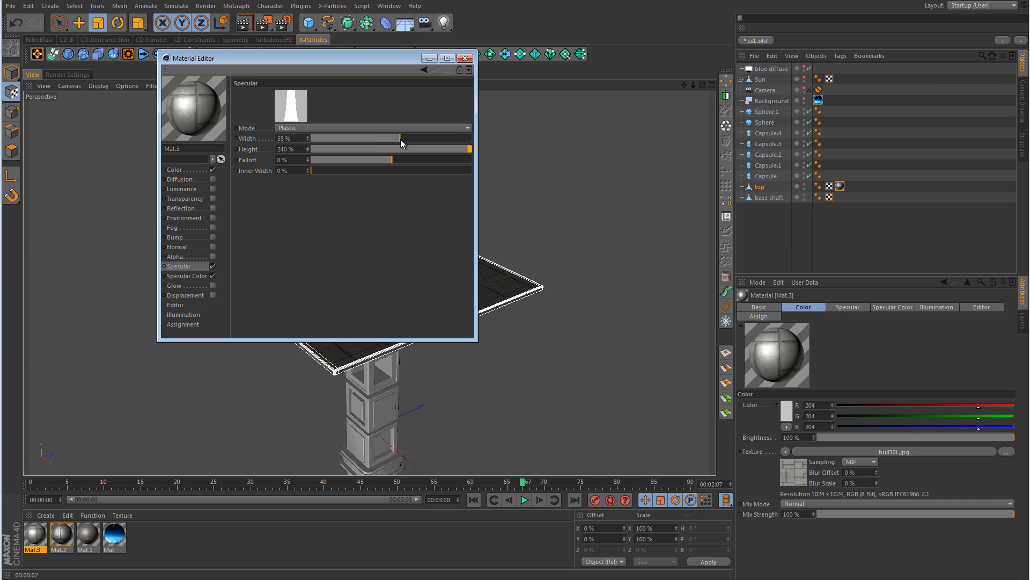
pyautogui.moveTo(306, 150); pyautogui.dragTo(307, 152)
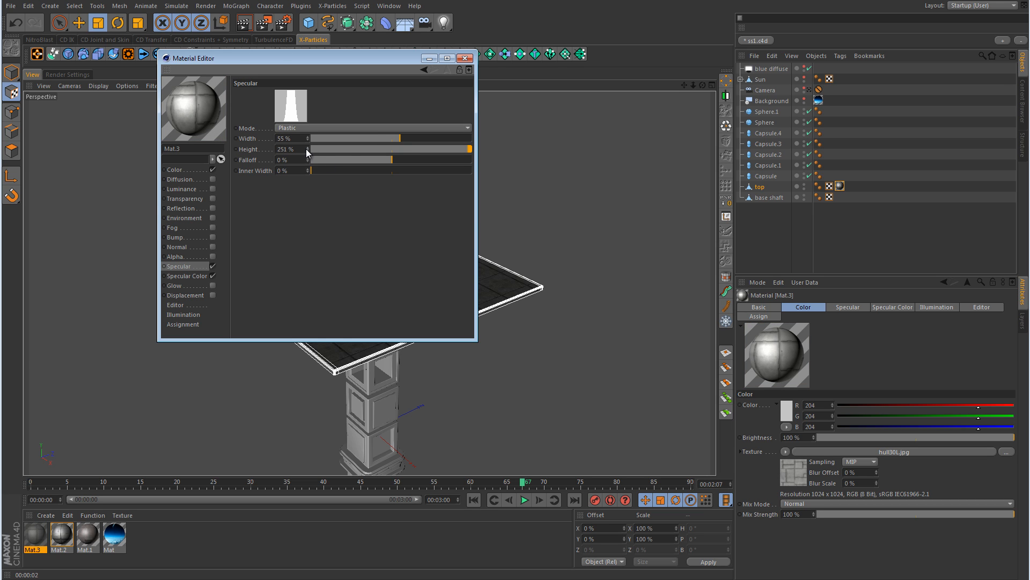
pyautogui.click(306, 149)
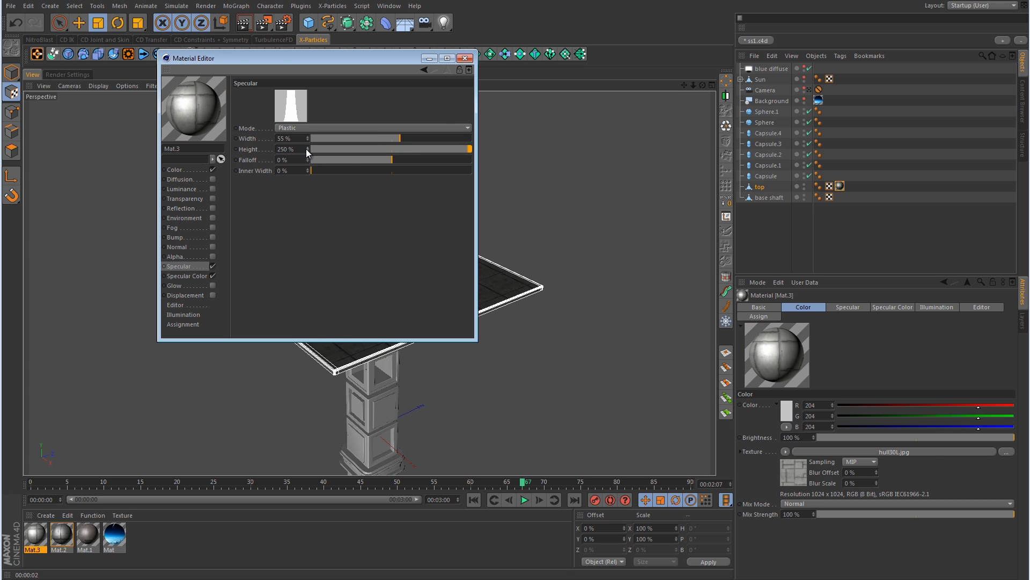
pyautogui.click(464, 58)
# Apply Mat.3 to Sphere.1, copy its texture tag to Sphere, and return to model mode with nothing selected
pyautogui.moveTo(40, 538); pyautogui.dragTo(775, 111)
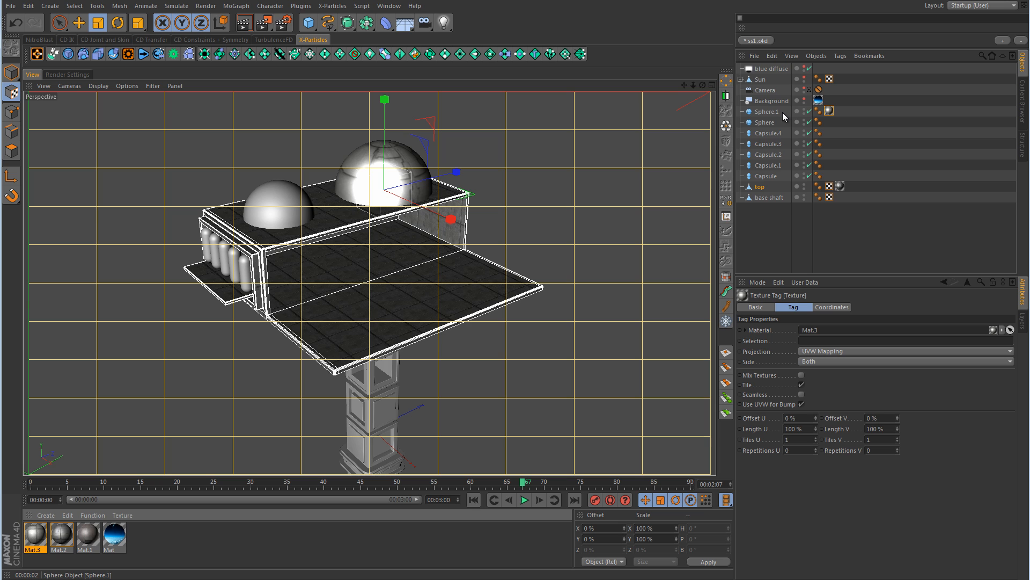
pyautogui.keyDown('ctrl'); pyautogui.moveTo(829, 111); pyautogui.dragTo(830, 123); pyautogui.keyUp('ctrl')
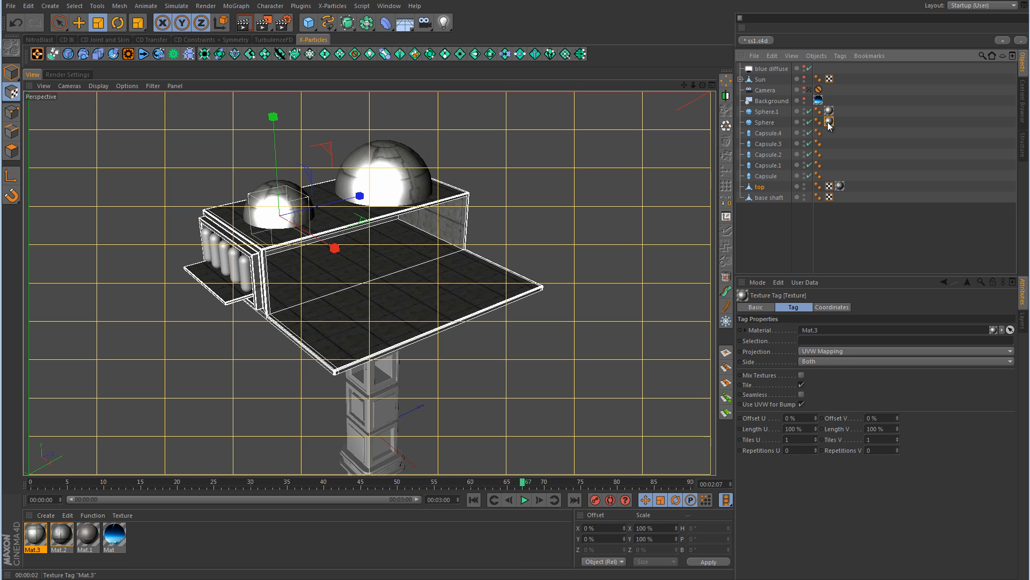
pyautogui.click(11, 72)
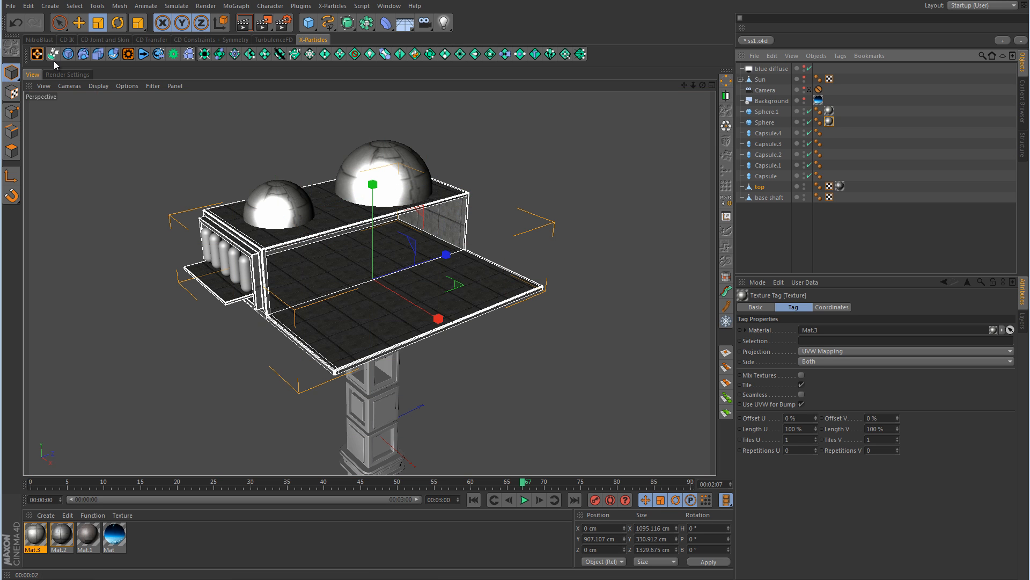
pyautogui.click(78, 23)
pyautogui.click(895, 225)
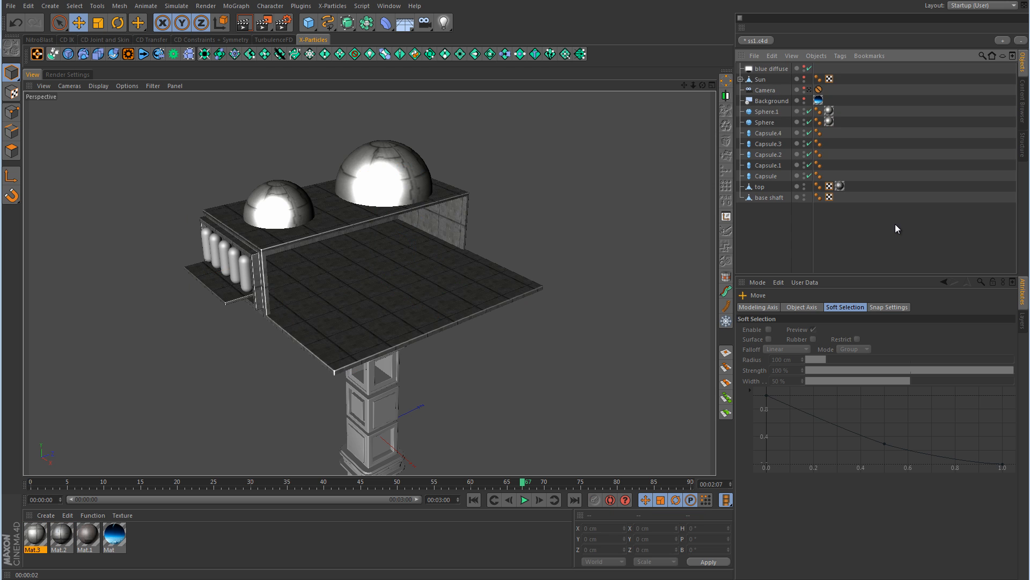
# Test-render the station with its newly textured domes from a slightly rotated view and move closer to them
pyautogui.keyDown('alt'); pyautogui.moveTo(593, 226); pyautogui.dragTo(509, 208); pyautogui.keyUp('alt')
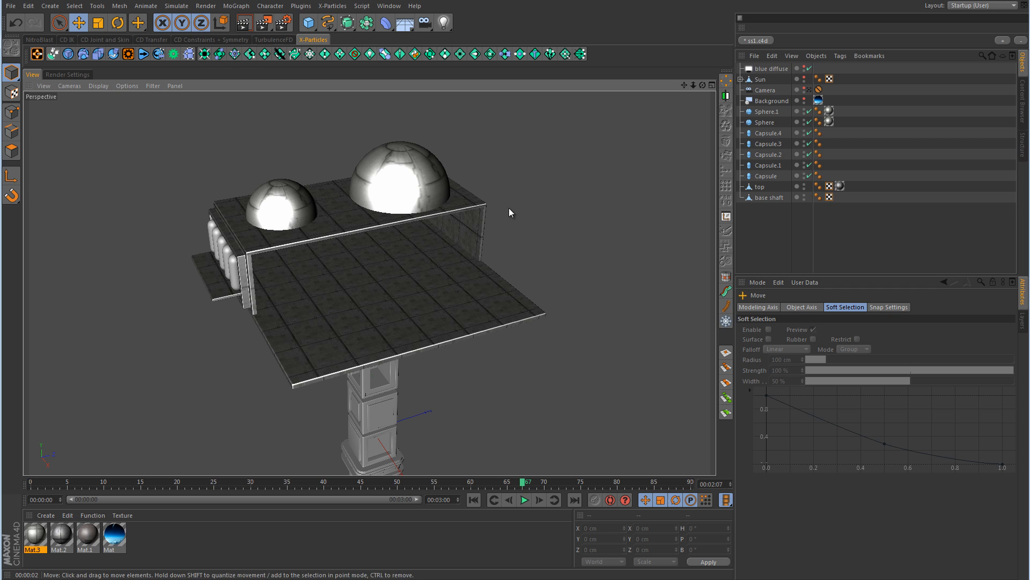
pyautogui.click(252, 27)
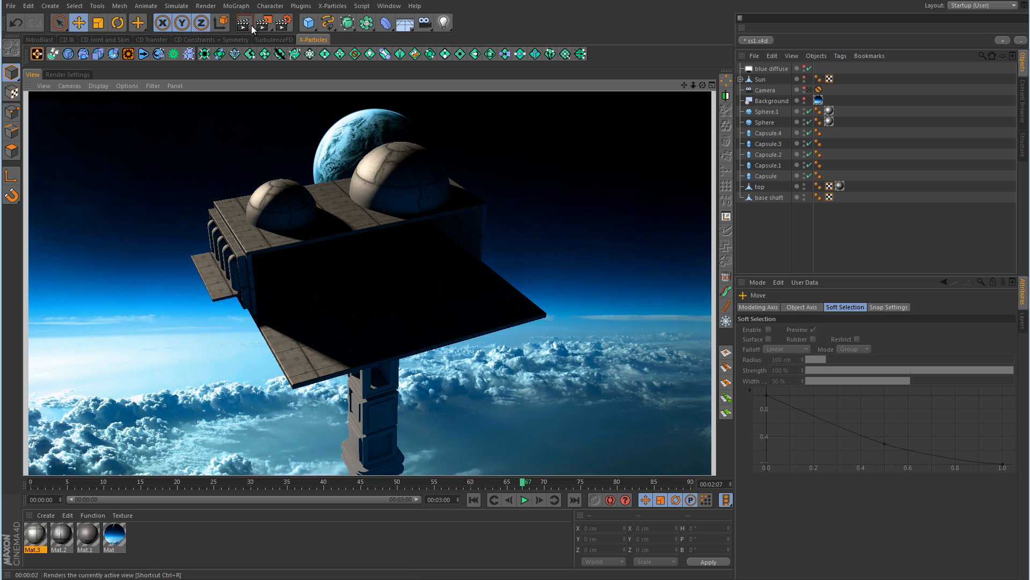
pyautogui.keyDown('alt'); pyautogui.moveTo(384, 179); pyautogui.dragTo(520, 185, button='right'); pyautogui.keyUp('alt')
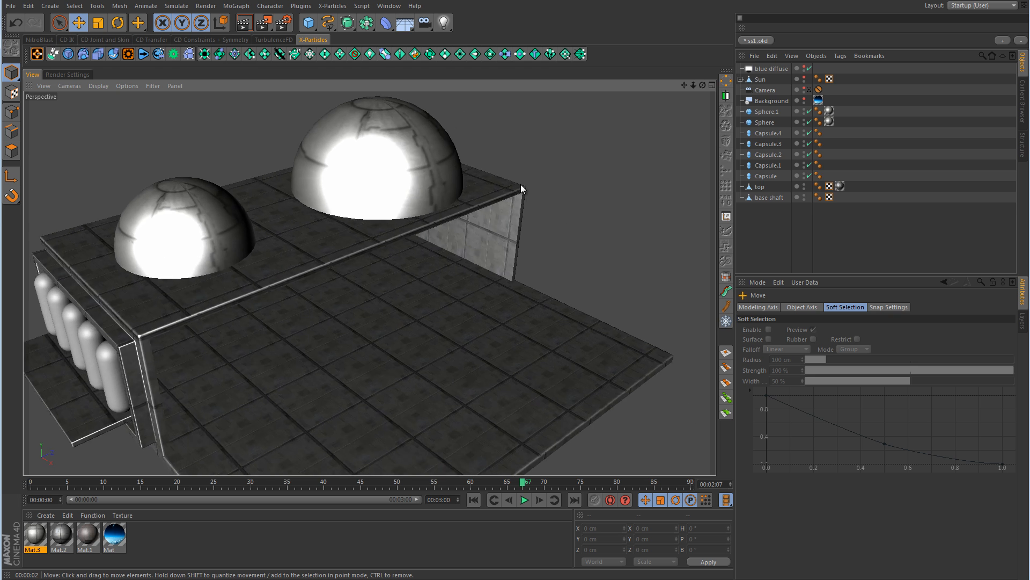
# Try Spherical and Cubic projection on Sphere's Mat.3 texture tag, test-render, and return the projection to UVW Mapping
pyautogui.keyDown('alt'); pyautogui.moveTo(214, 218); pyautogui.dragTo(412, 219, button='middle'); pyautogui.keyUp('alt')
pyautogui.click(413, 219)
pyautogui.press('o')
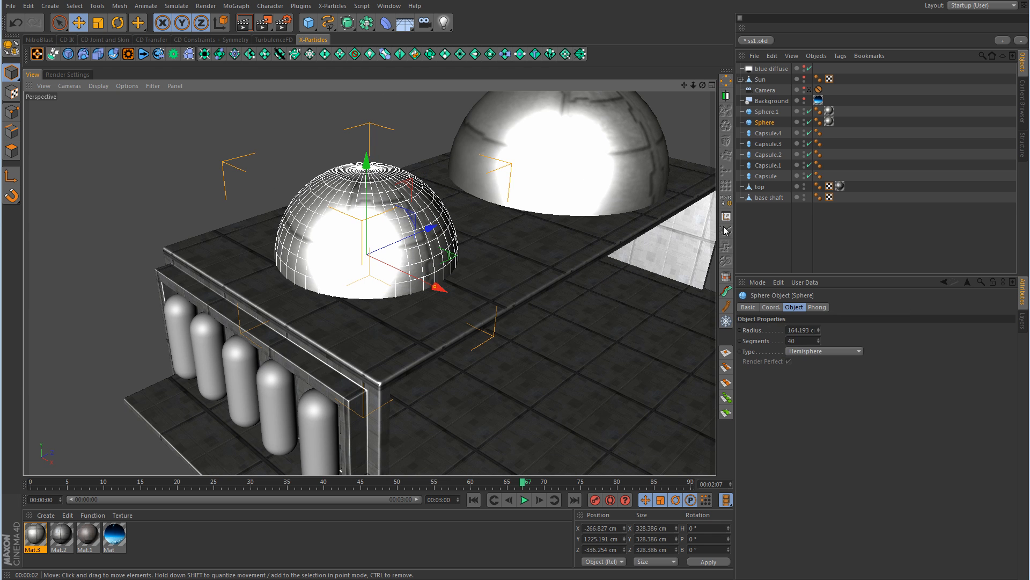
pyautogui.click(830, 122)
pyautogui.click(824, 352)
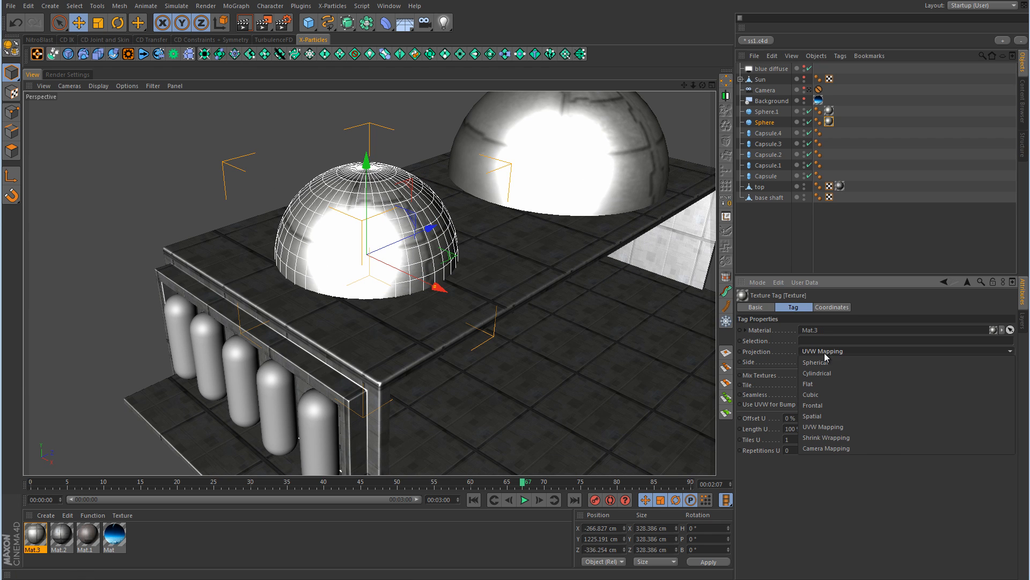
pyautogui.click(825, 362)
pyautogui.click(826, 350)
pyautogui.click(832, 395)
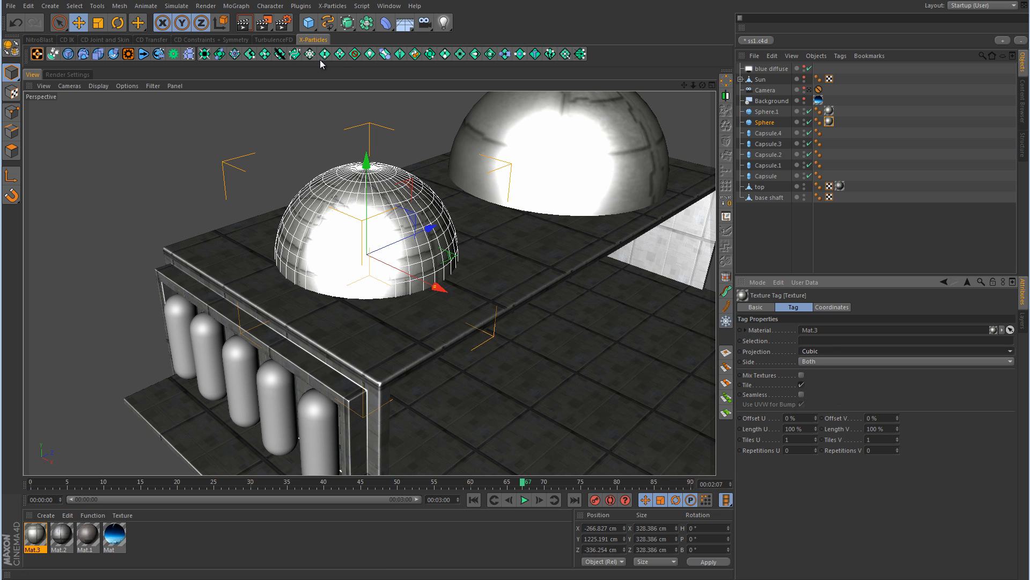
pyautogui.hotkey('ctrl', 'r')
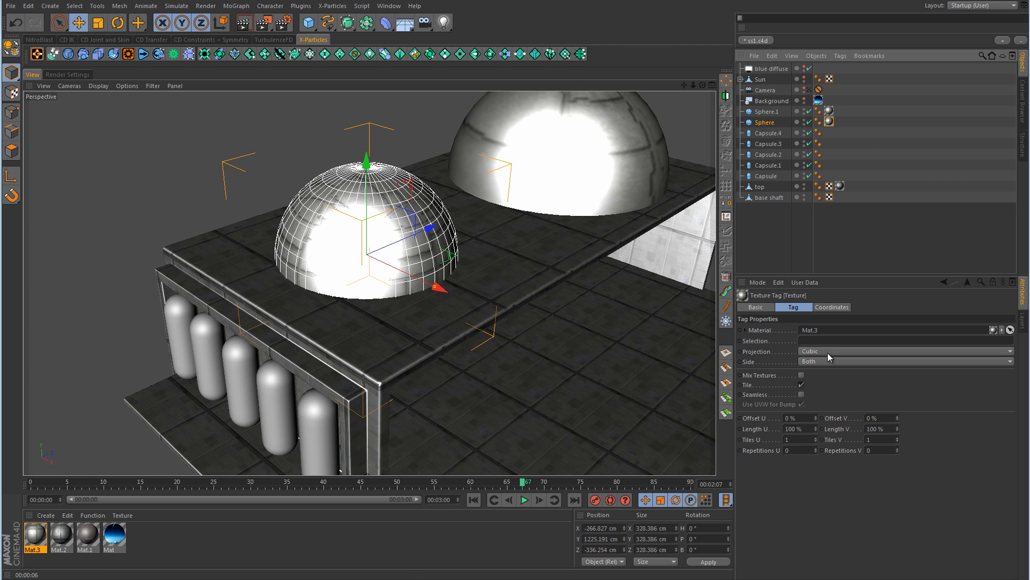
pyautogui.click(827, 352)
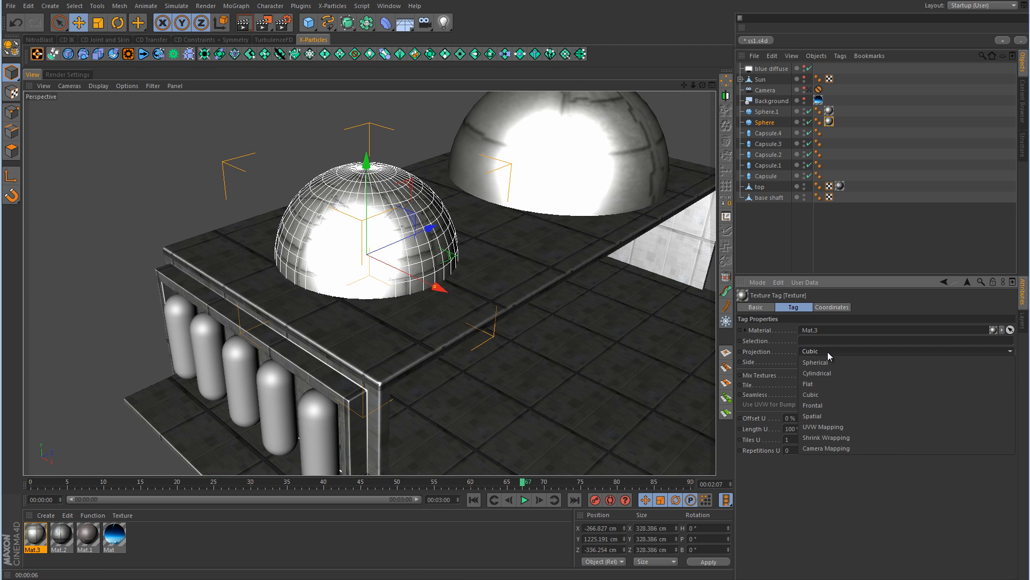
pyautogui.click(827, 425)
# Disable Mat.3's Specular channel so the dome texture is readable, and put the Material Editor away
pyautogui.moveTo(536, 243)
pyautogui.keyDown('alt'); pyautogui.mouseDown()
pyautogui.moveTo(482, 275)
pyautogui.moveTo(522, 250)
pyautogui.mouseUp(); pyautogui.keyUp('alt')
pyautogui.scroll(3, 482, 276)
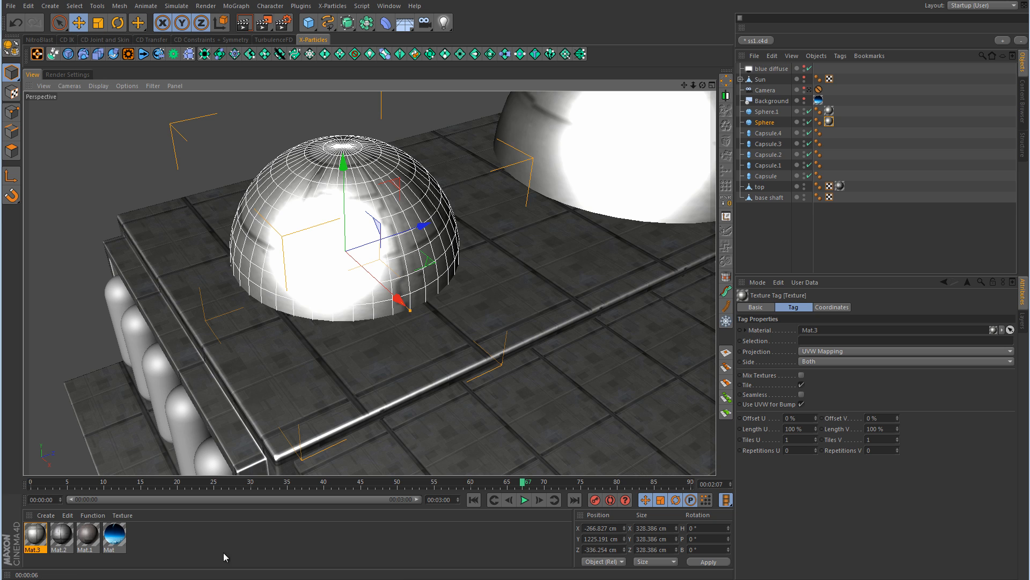
pyautogui.doubleClick(37, 533)
pyautogui.click(212, 266)
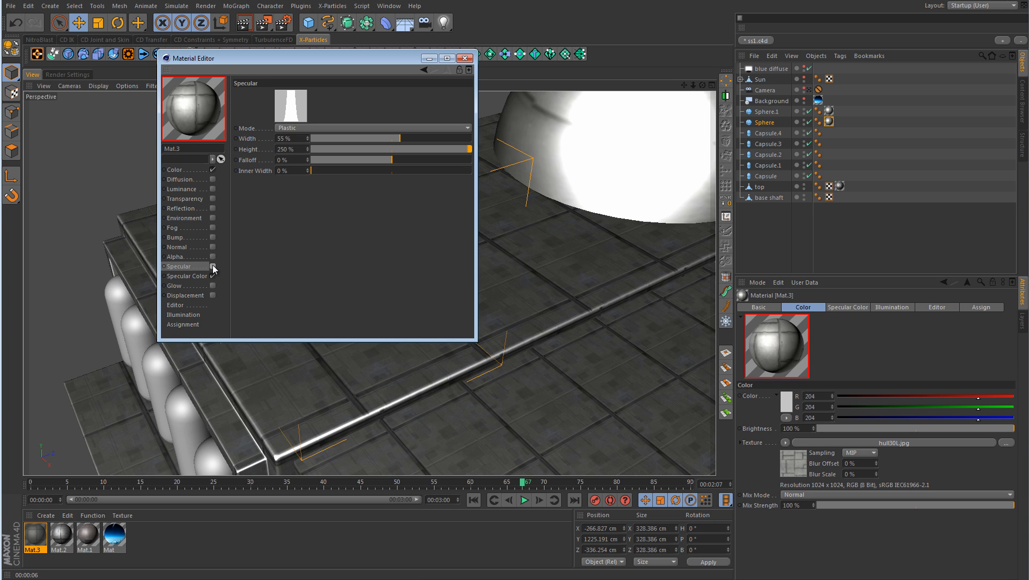
pyautogui.click(429, 59)
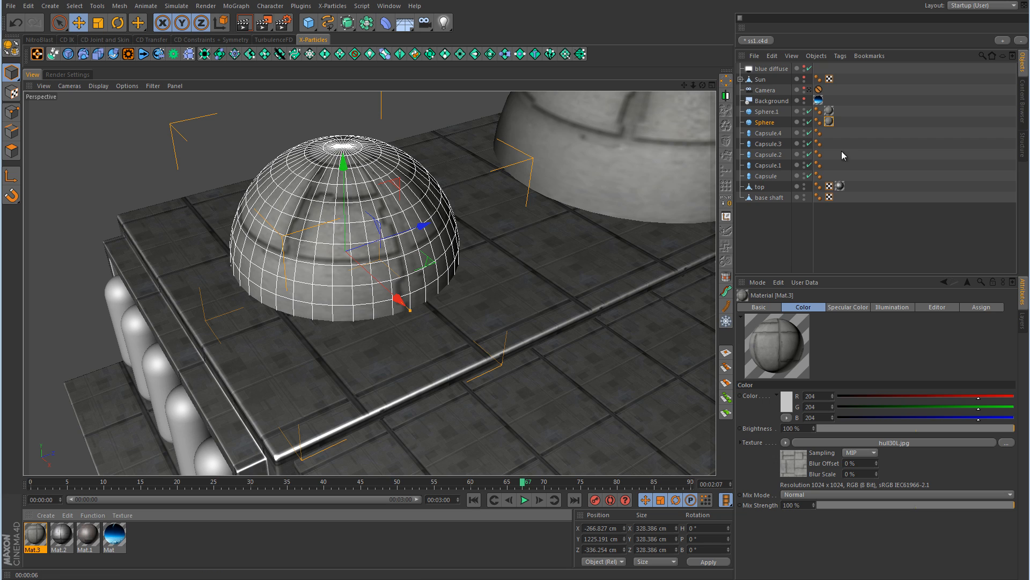
# Set Length U and Length V of Sphere's texture tag to 50%
pyautogui.click(829, 122)
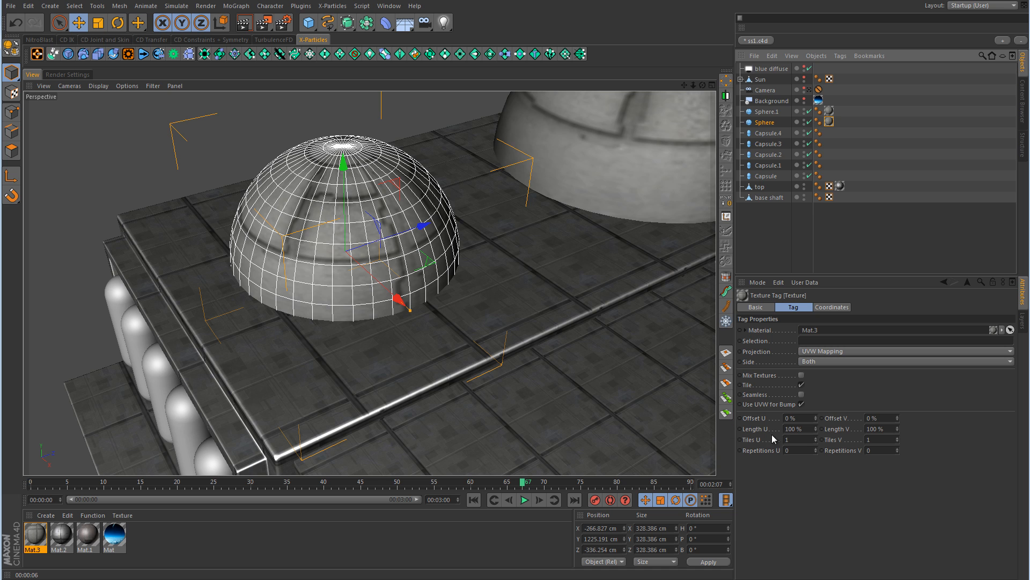
pyautogui.moveTo(817, 429); pyautogui.dragTo(738, 428)
pyautogui.write('50')
pyautogui.press('Return')
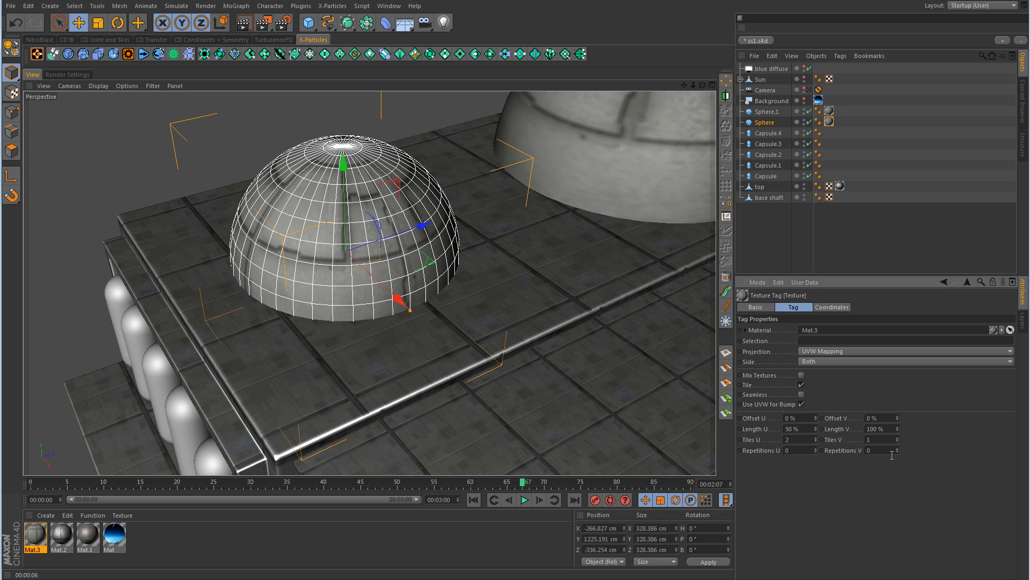
pyautogui.moveTo(890, 433); pyautogui.dragTo(846, 430)
pyautogui.write('50')
pyautogui.press('Return')
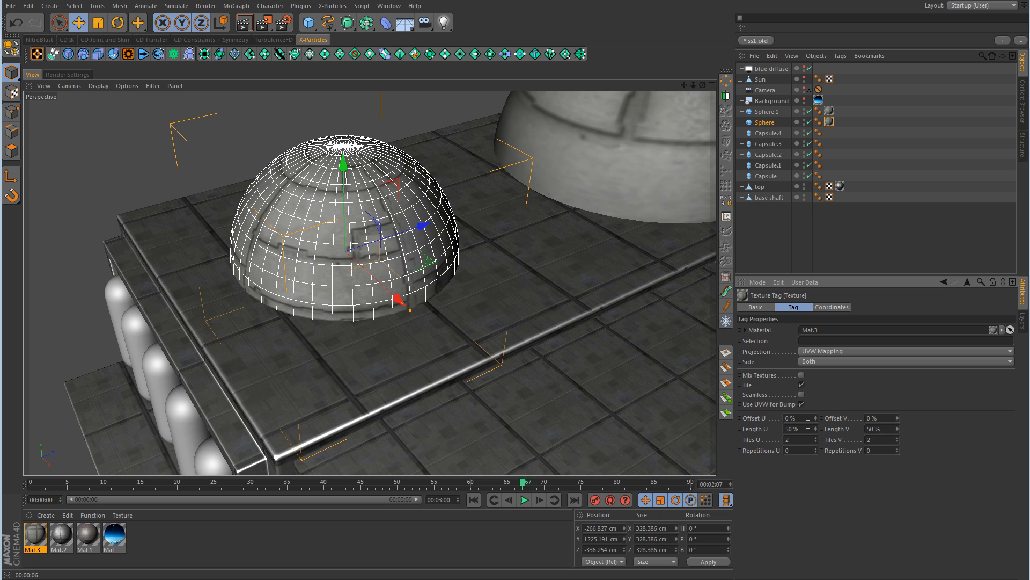
# Set Length U and Length V of Sphere's texture tag to 35%
pyautogui.moveTo(808, 428); pyautogui.dragTo(762, 430)
pyautogui.write('35')
pyautogui.press('Tab')
pyautogui.write('35')
pyautogui.press('Return')
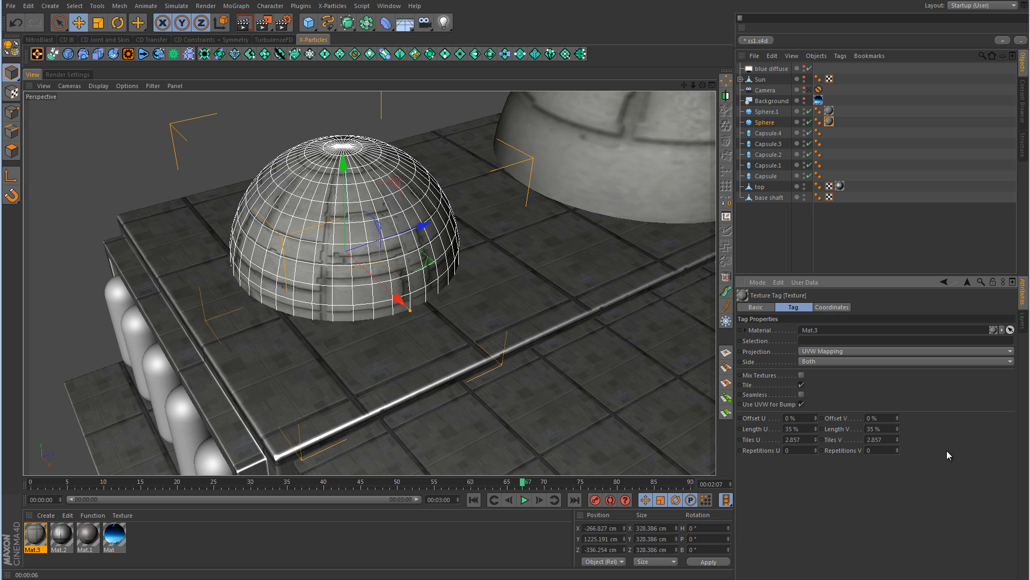
# Set Length U and Length V of Sphere.1's texture tag to 35%
pyautogui.click(828, 111)
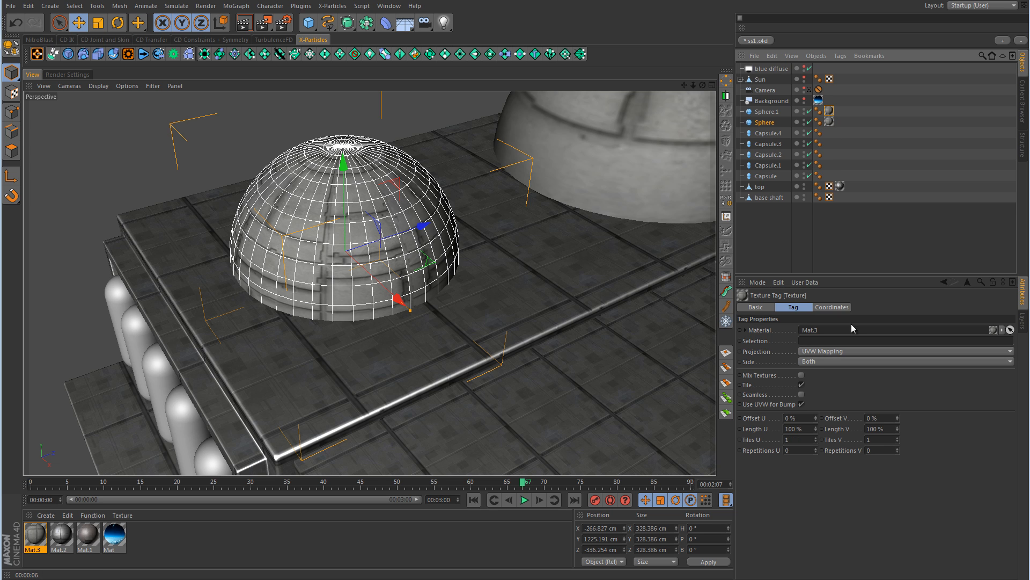
pyautogui.doubleClick(812, 429)
pyautogui.write('35')
pyautogui.press('Tab')
pyautogui.write('35')
pyautogui.press('Return')
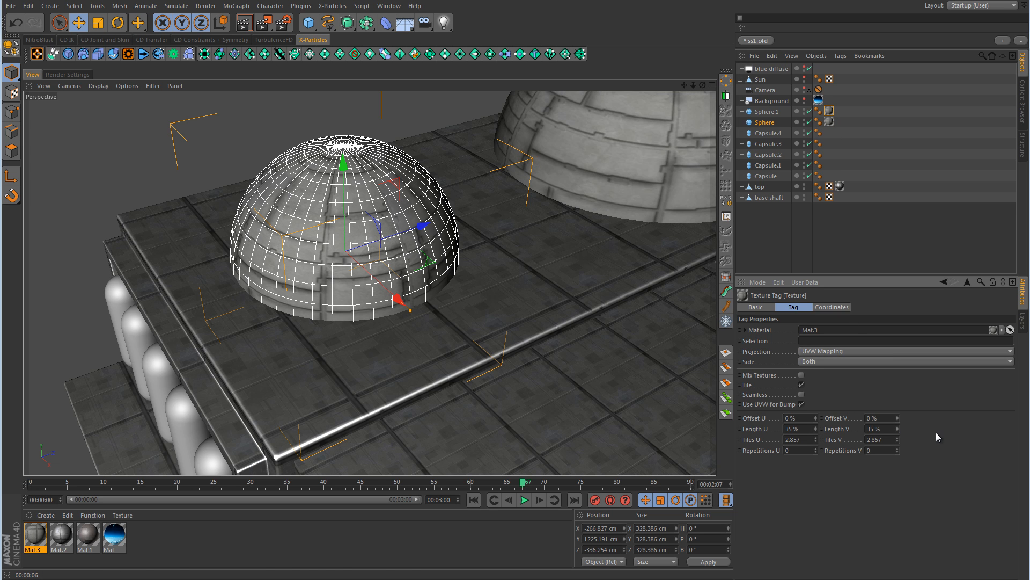
# Test-render the whole station with its retiled domes from a wider view, with nothing selected
pyautogui.keyDown('alt'); pyautogui.moveTo(593, 340); pyautogui.dragTo(539, 260); pyautogui.keyUp('alt')
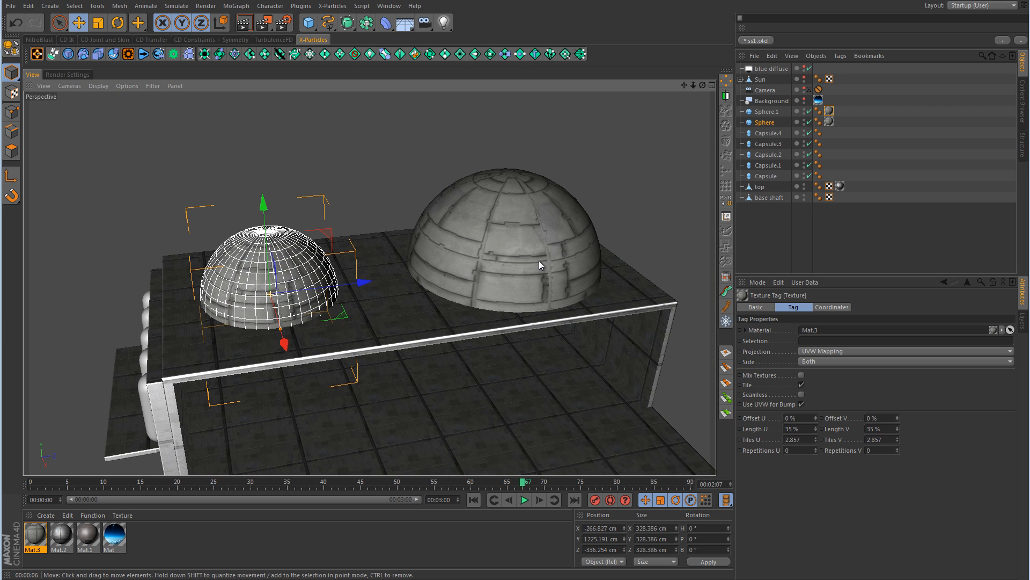
pyautogui.keyDown('alt'); pyautogui.moveTo(609, 231); pyautogui.dragTo(457, 253, button='right'); pyautogui.keyUp('alt')
pyautogui.keyDown('alt'); pyautogui.moveTo(547, 252); pyautogui.dragTo(584, 256); pyautogui.keyUp('alt')
pyautogui.keyDown('alt'); pyautogui.moveTo(584, 255); pyautogui.dragTo(483, 240, button='middle'); pyautogui.keyUp('alt')
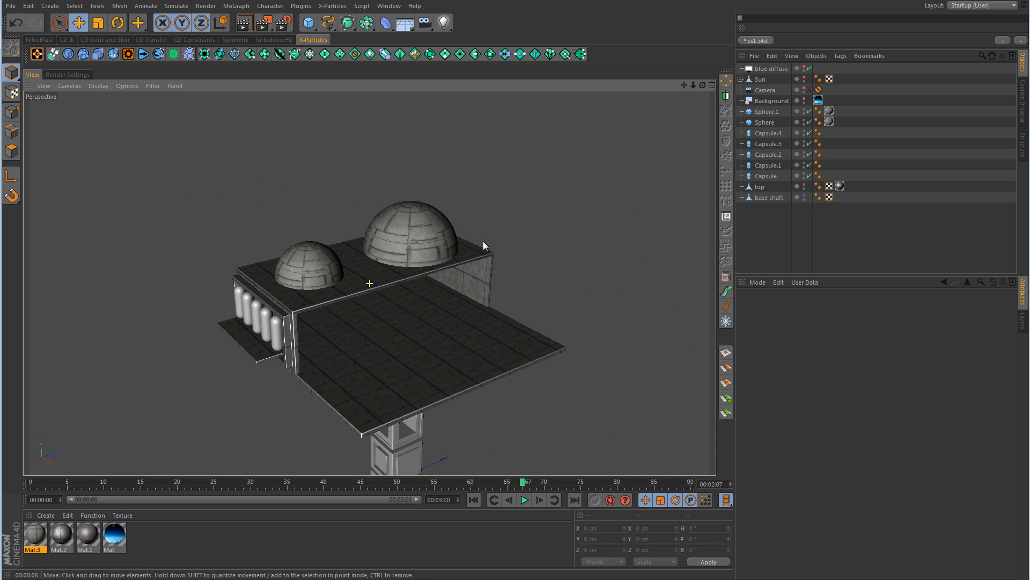
pyautogui.click(251, 25)
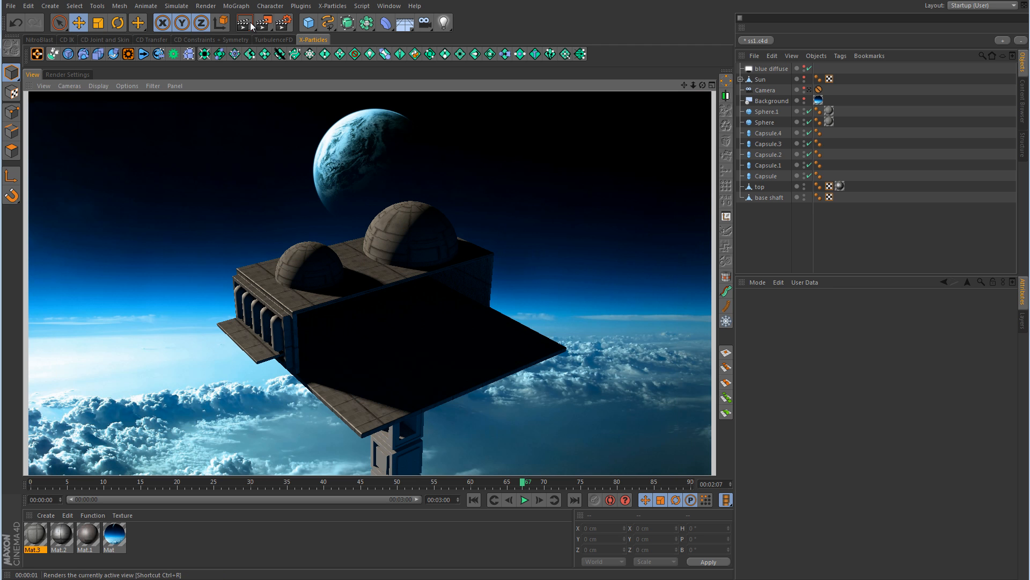
# Re-enable Mat.3's Specular channel, close the Material Editor, and test-render the station, finally through the scene camera
pyautogui.doubleClick(35, 536)
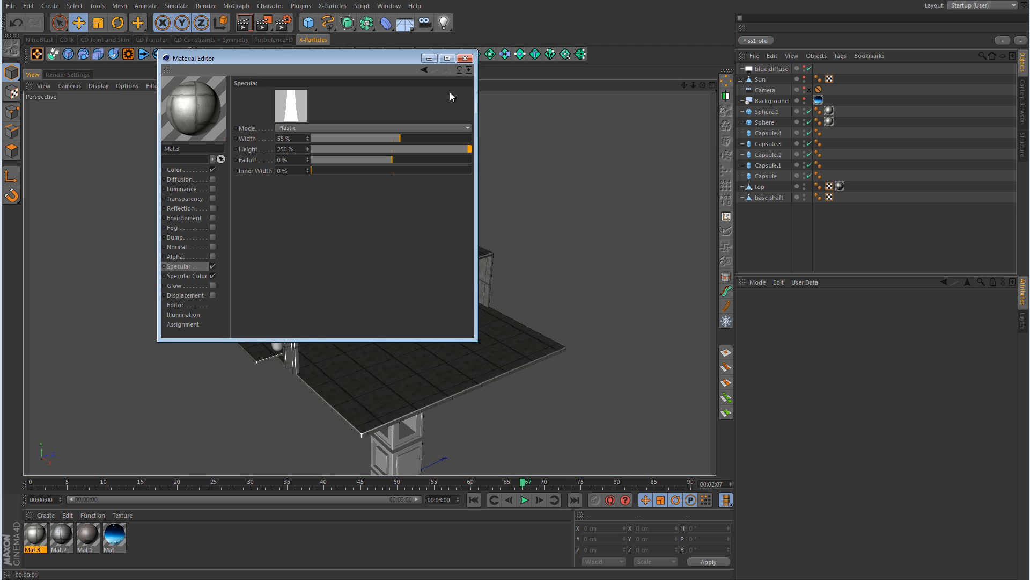
pyautogui.click(465, 58)
pyautogui.hotkey('ctrl', 'r')
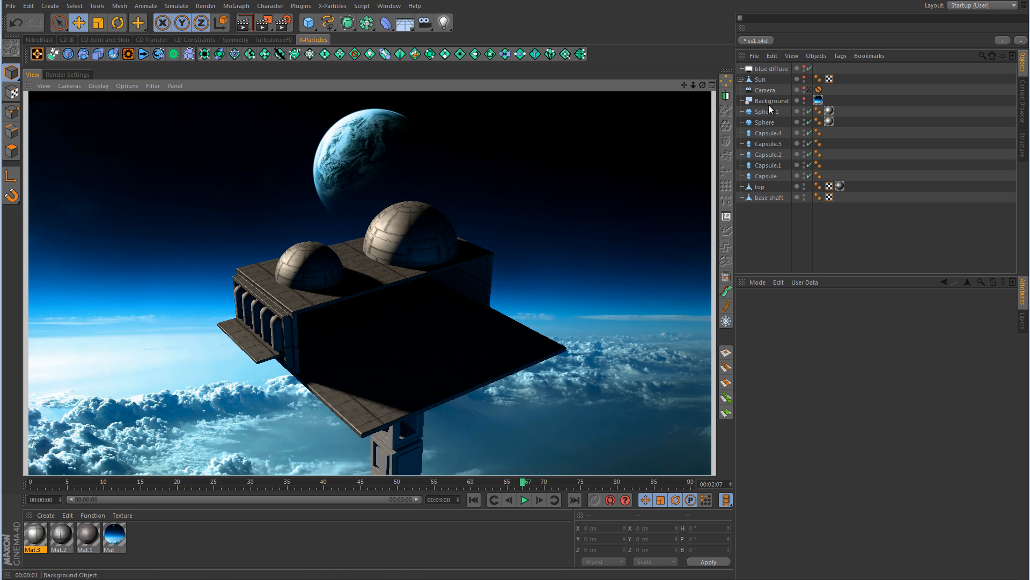
pyautogui.moveTo(573, 272)
pyautogui.keyDown('alt'); pyautogui.mouseDown()
pyautogui.moveTo(557, 282)
pyautogui.moveTo(546, 269)
pyautogui.moveTo(585, 269)
pyautogui.mouseUp(); pyautogui.keyUp('alt')
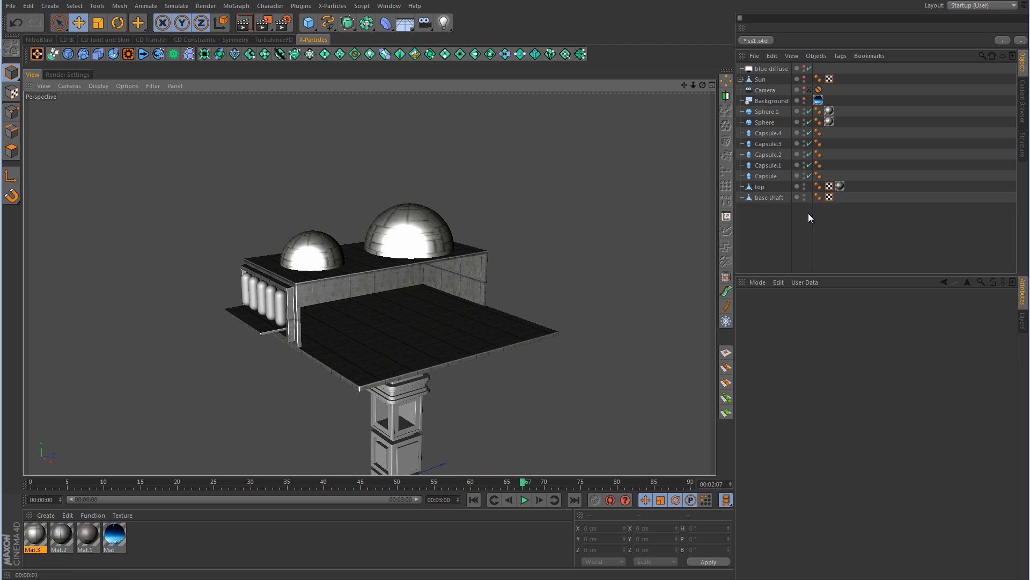
pyautogui.click(810, 90)
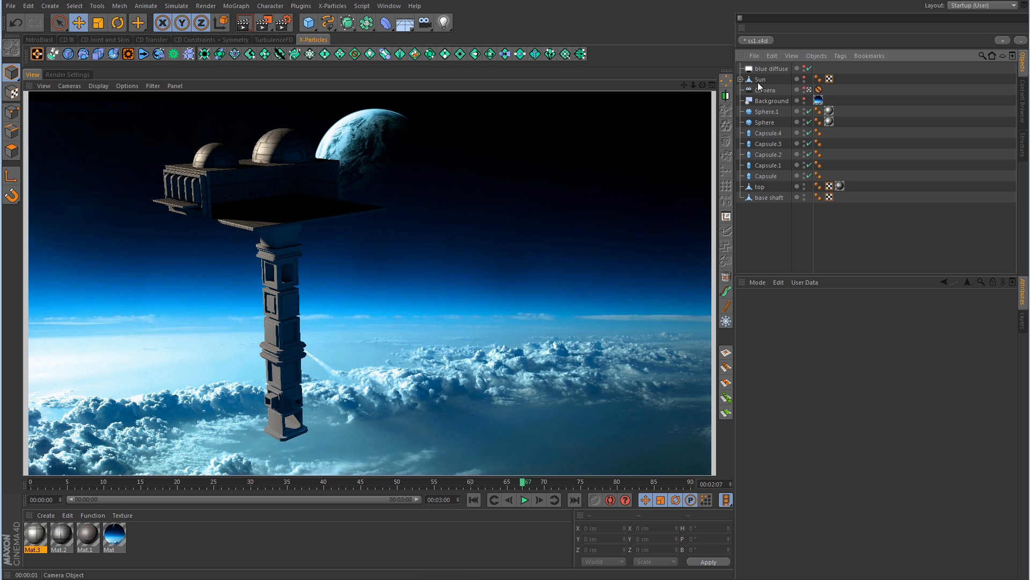
# Test-render with the blue diffuse light's intensity at 150%, and settle it at 135% with another render
pyautogui.click(772, 69)
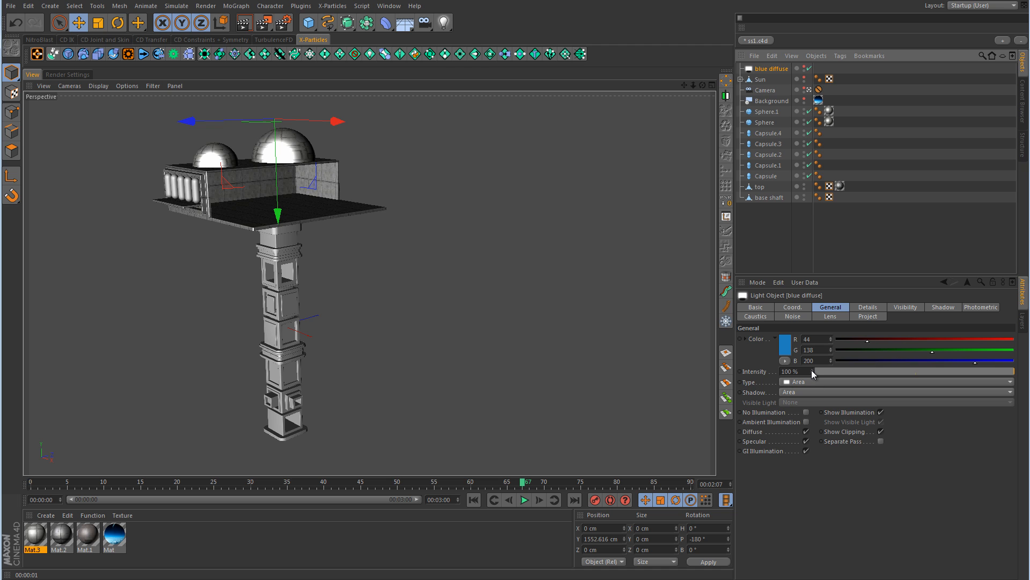
pyautogui.moveTo(812, 369); pyautogui.dragTo(812, 369)
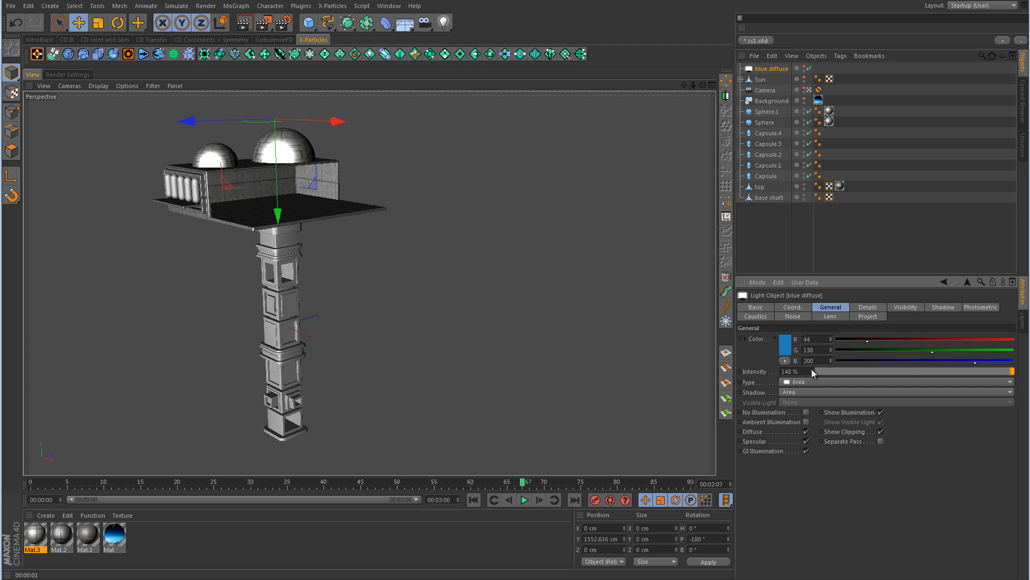
pyautogui.click(244, 23)
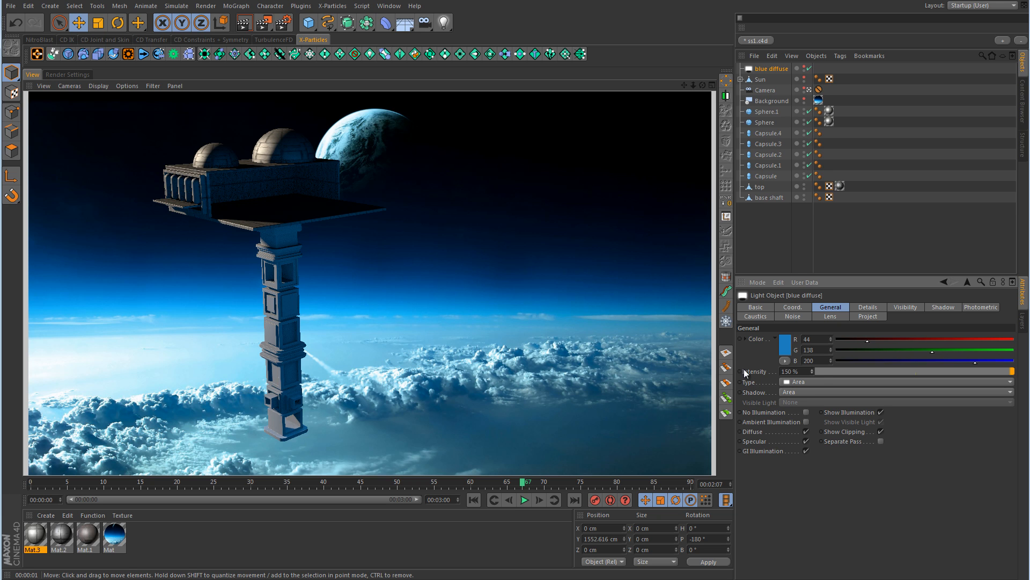
pyautogui.click(813, 373)
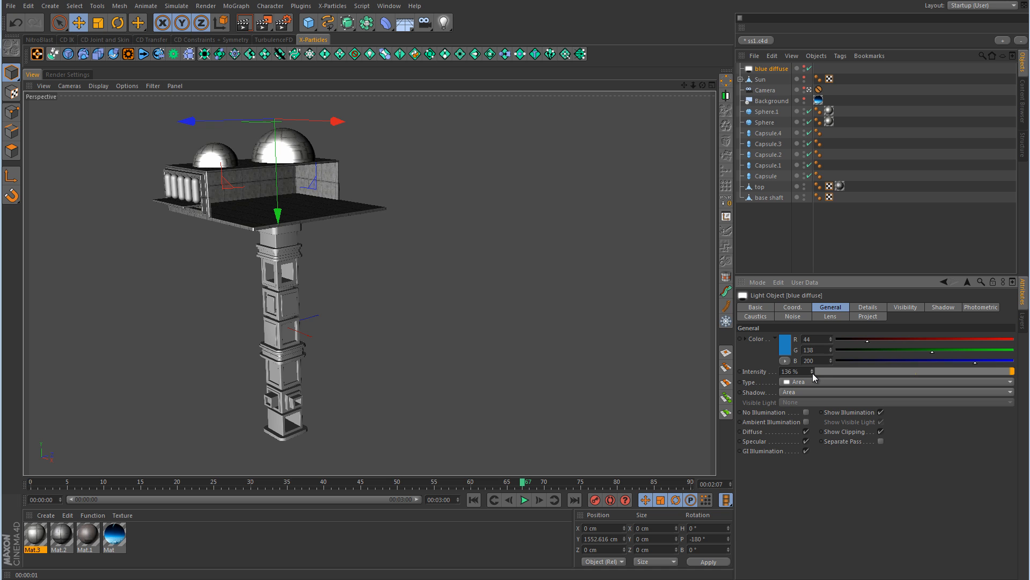
pyautogui.click(813, 373)
pyautogui.hotkey('ctrl', 'r')
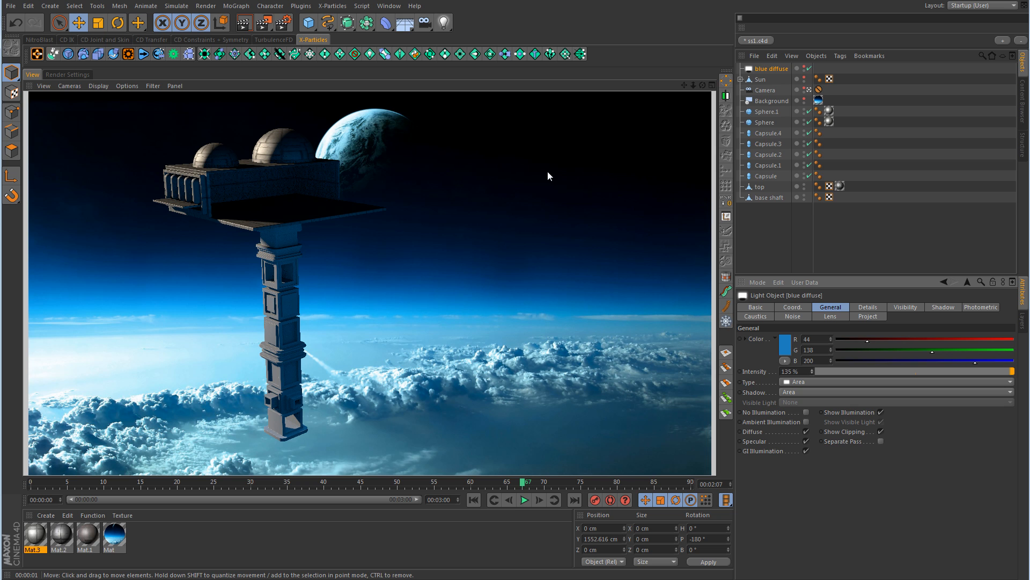
# Create a new material with a white 255, 255, 255 color, a Color shader as texture, and 100% specular height
pyautogui.doubleClick(250, 556)
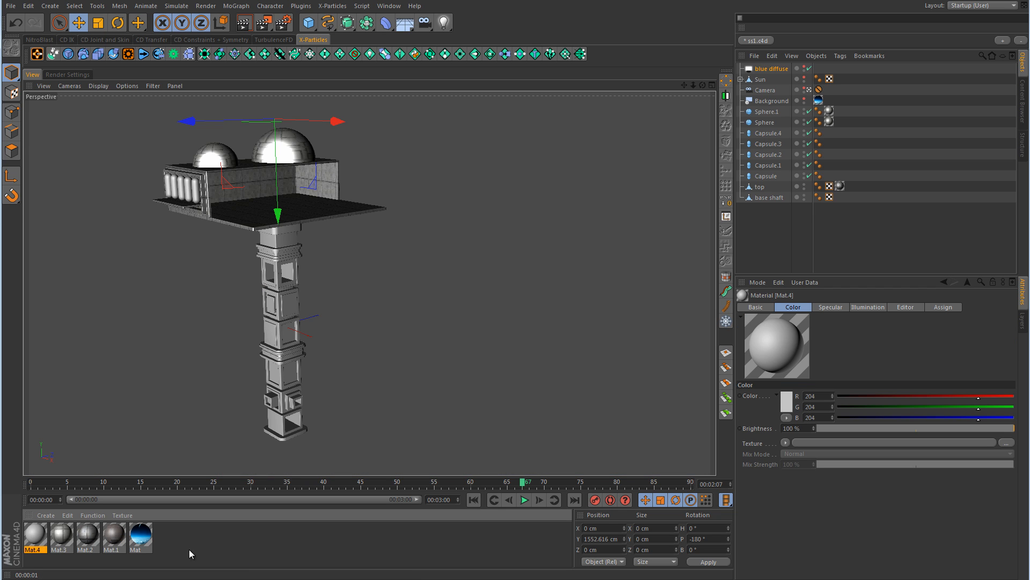
pyautogui.doubleClick(35, 535)
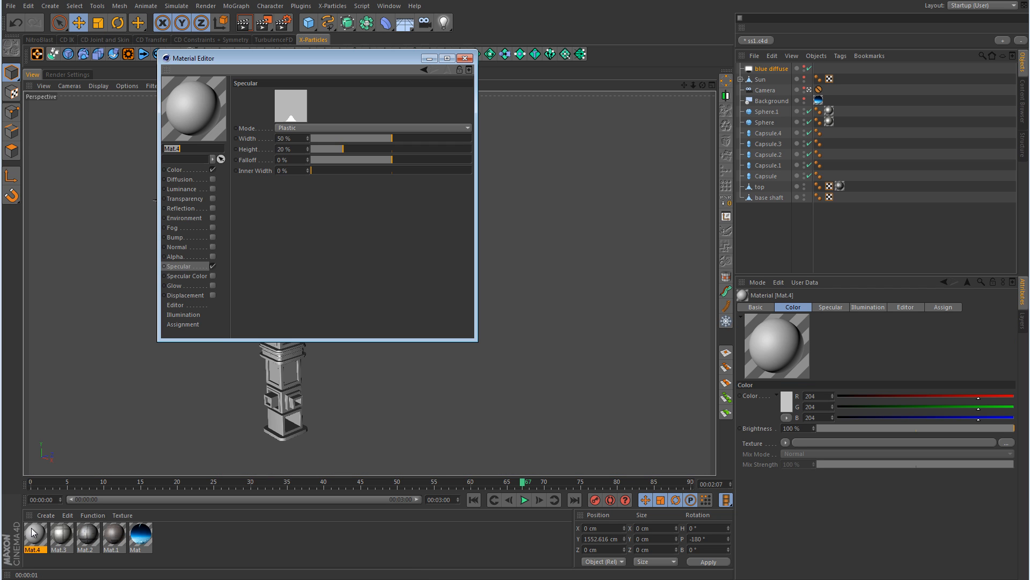
pyautogui.click(191, 171)
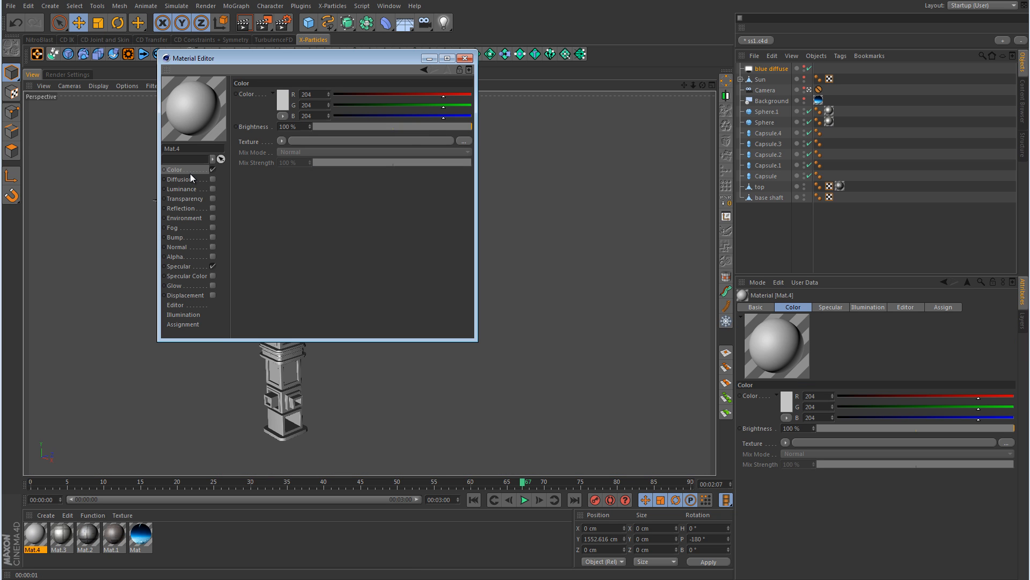
pyautogui.click(282, 100)
pyautogui.click(265, 148)
pyautogui.click(281, 140)
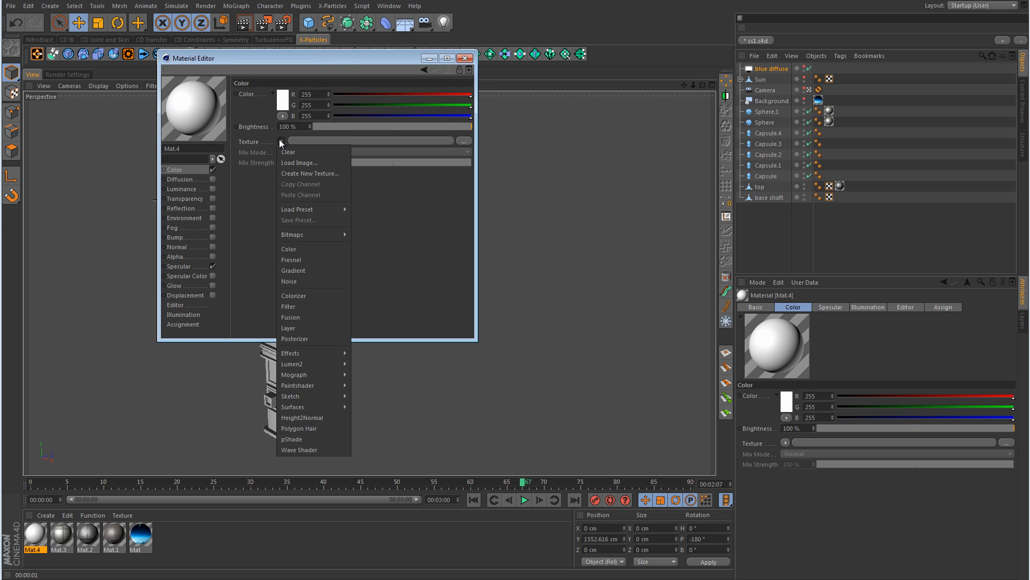
pyautogui.click(300, 246)
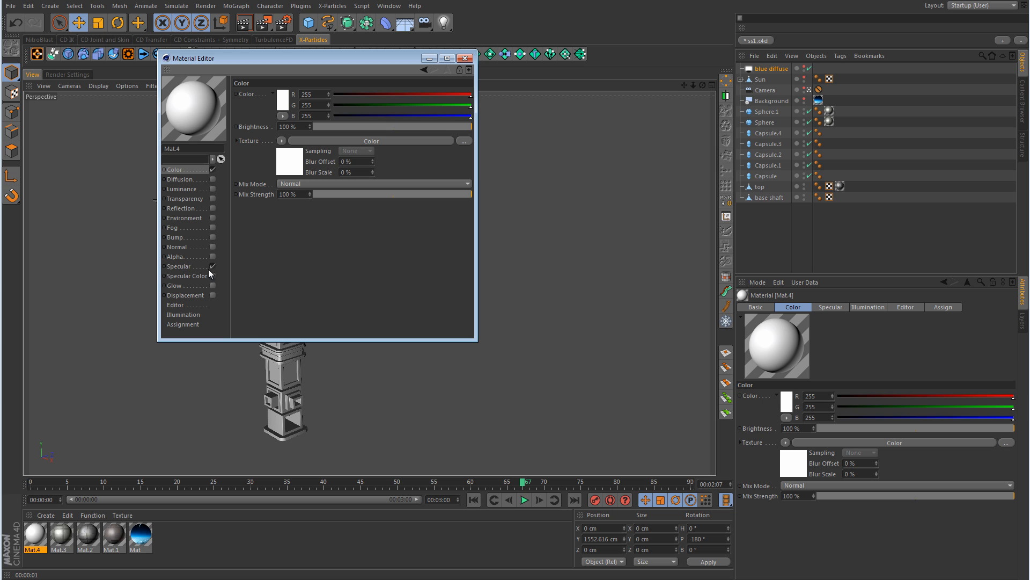
pyautogui.click(194, 266)
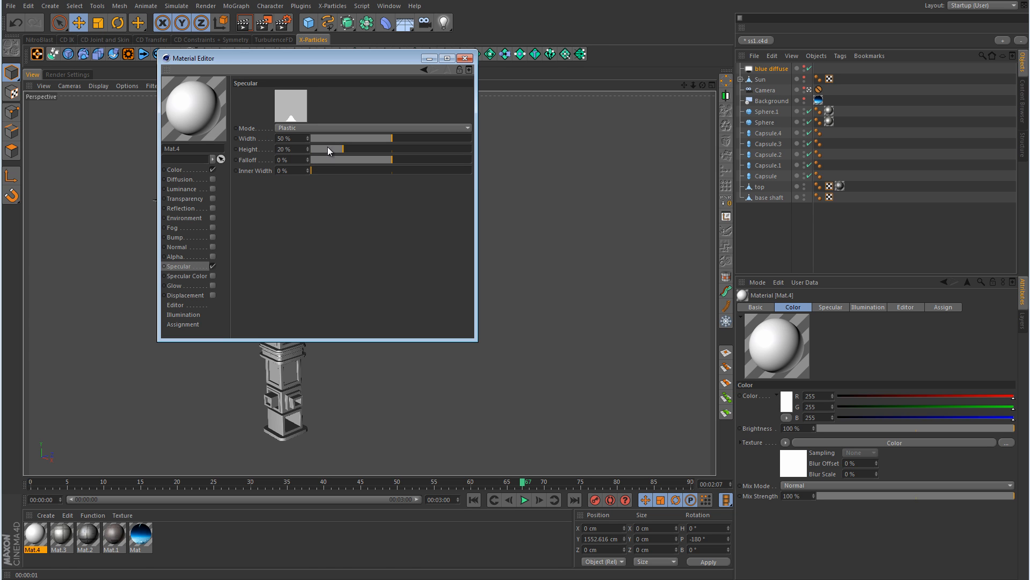
pyautogui.moveTo(328, 149); pyautogui.dragTo(551, 149)
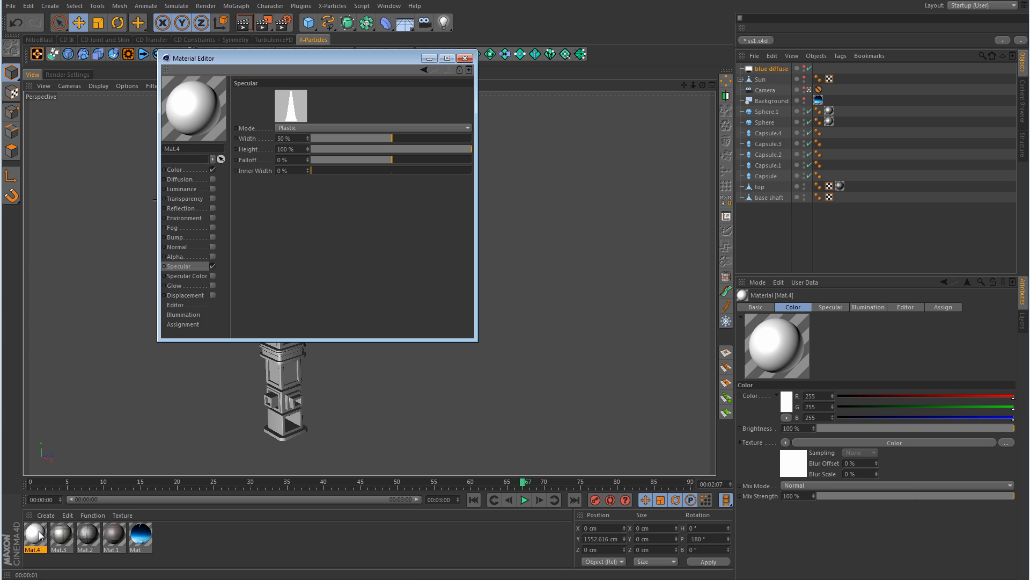
# Apply Mat.4 to all five capsules, close the Material Editor, and test-render through the scene camera
pyautogui.moveTo(40, 536); pyautogui.dragTo(829, 177)
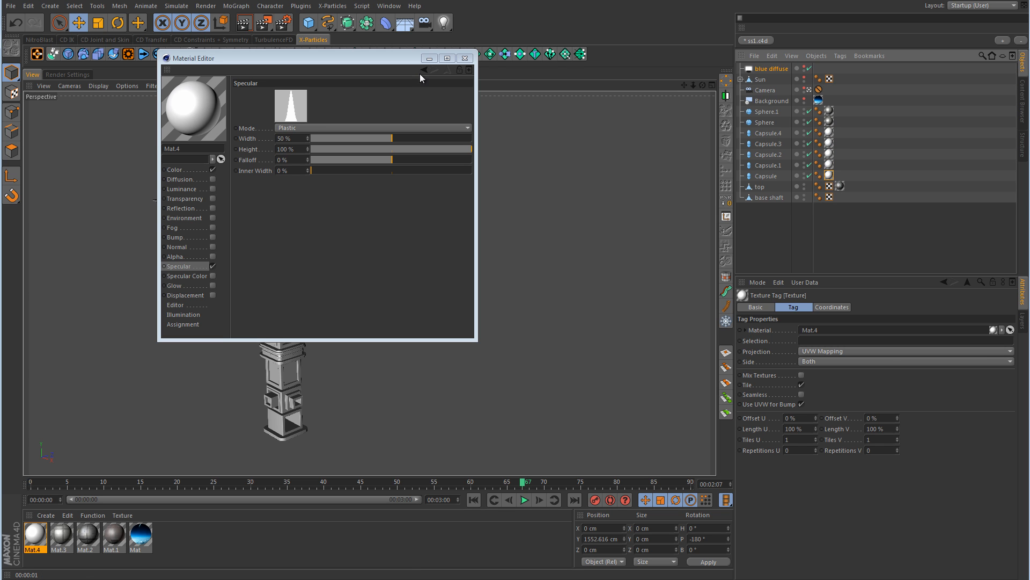
pyautogui.click(465, 58)
pyautogui.click(245, 23)
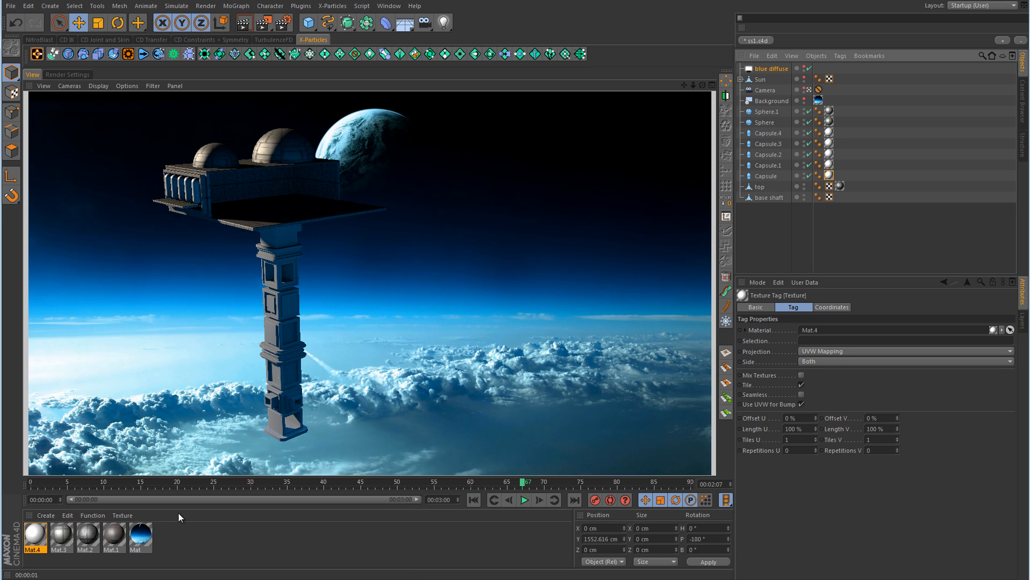
# Enable Mat.4's Luminance channel, set its brightness to 15%, and test-render the scene
pyautogui.doubleClick(37, 534)
pyautogui.click(212, 189)
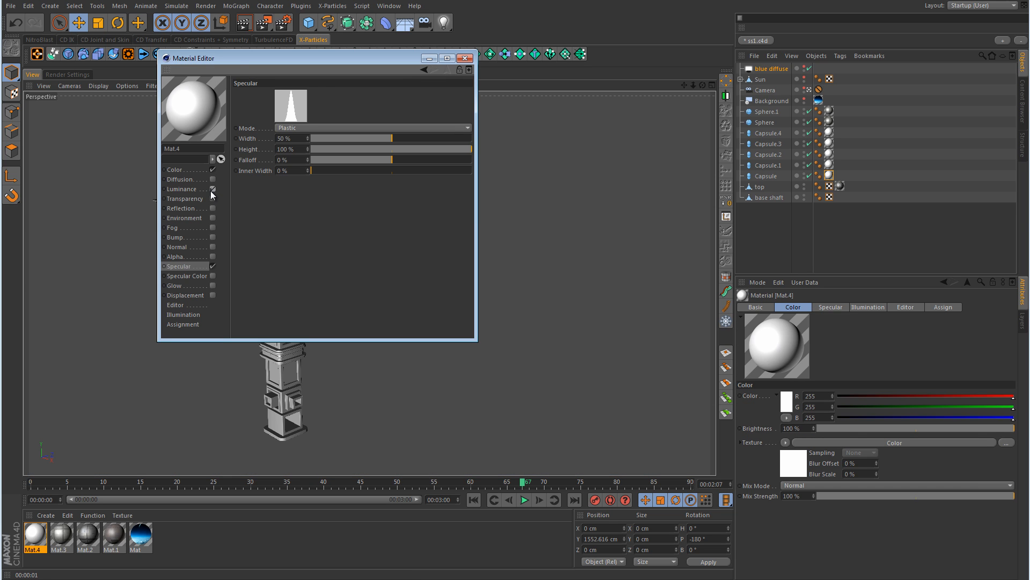
pyautogui.moveTo(241, 57); pyautogui.dragTo(489, 80)
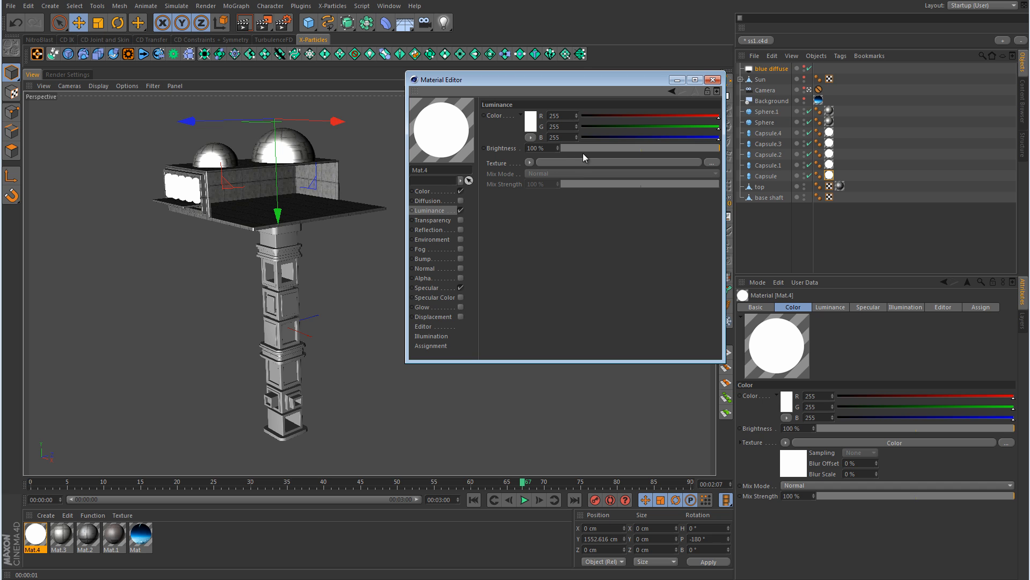
pyautogui.click(582, 149)
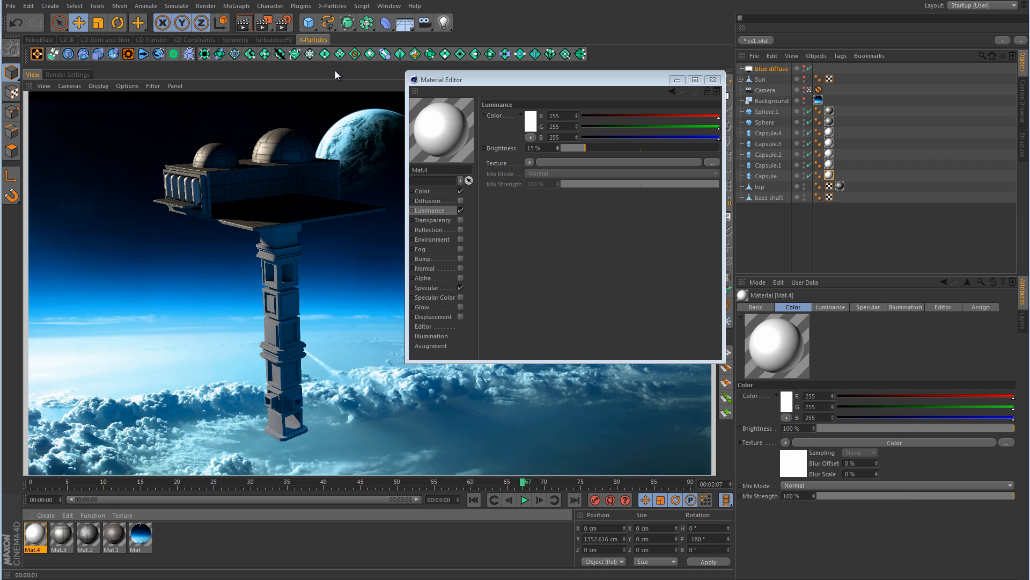
# Start an interactive render region, fit it around the capsules on the station's top, and deselect all objects
pyautogui.click(264, 28)
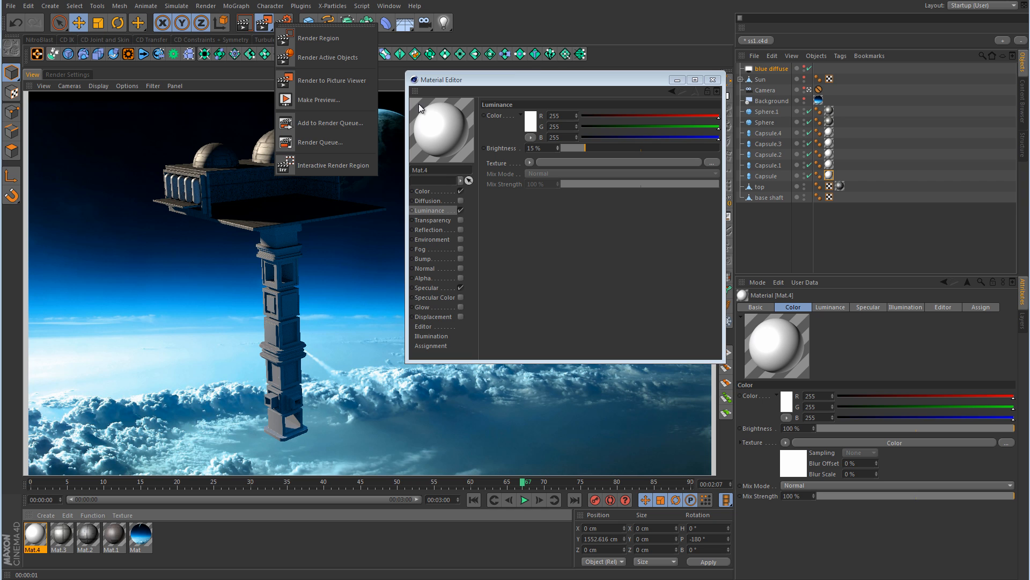
pyautogui.click(344, 165)
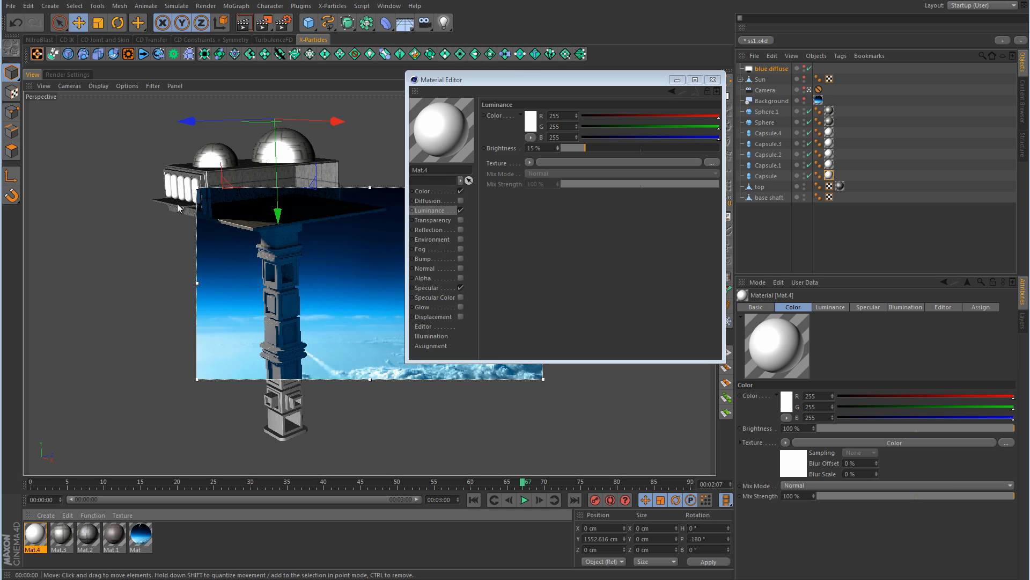
pyautogui.moveTo(197, 187); pyautogui.dragTo(141, 148)
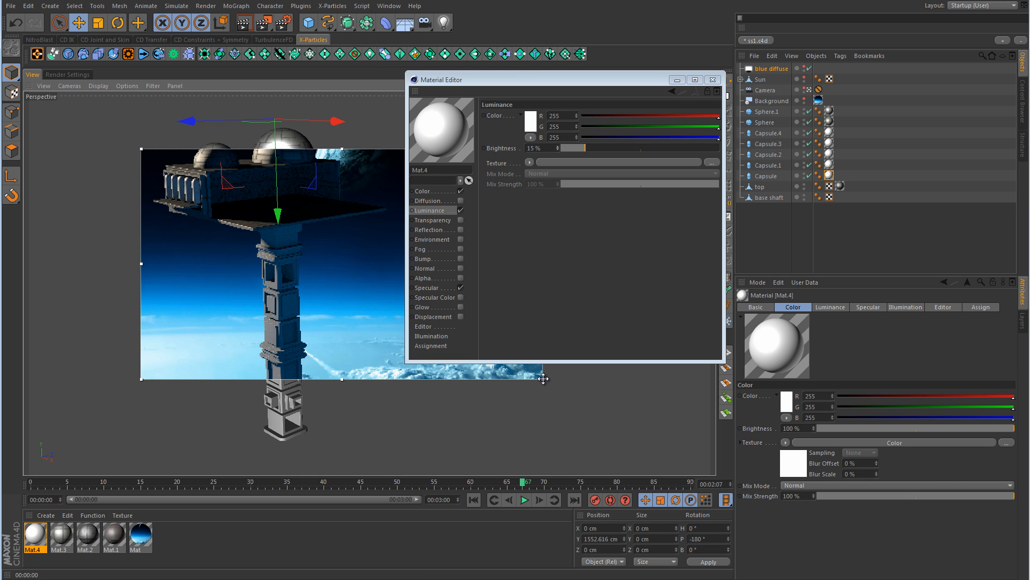
pyautogui.moveTo(544, 378); pyautogui.dragTo(236, 236)
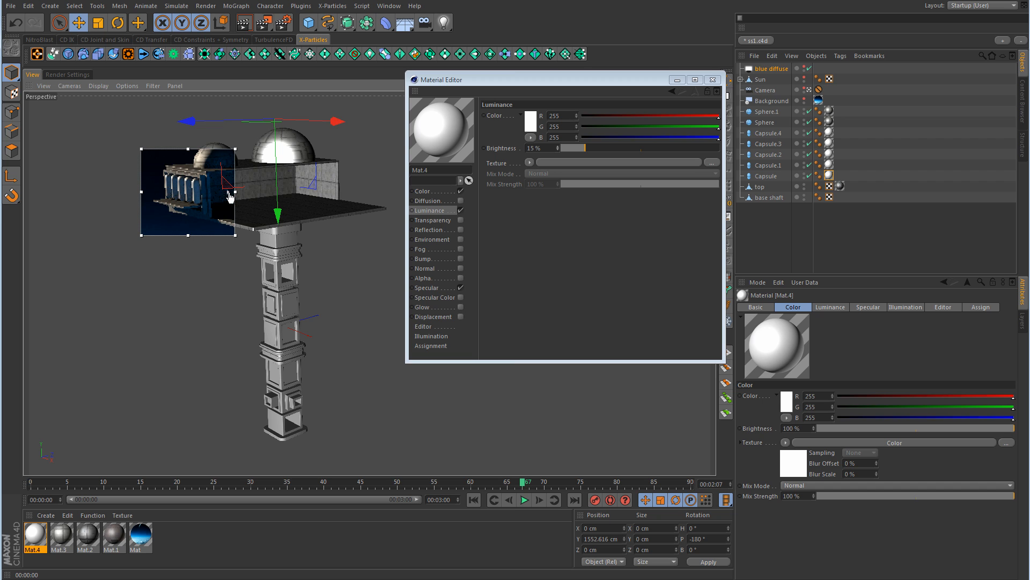
pyautogui.click(912, 217)
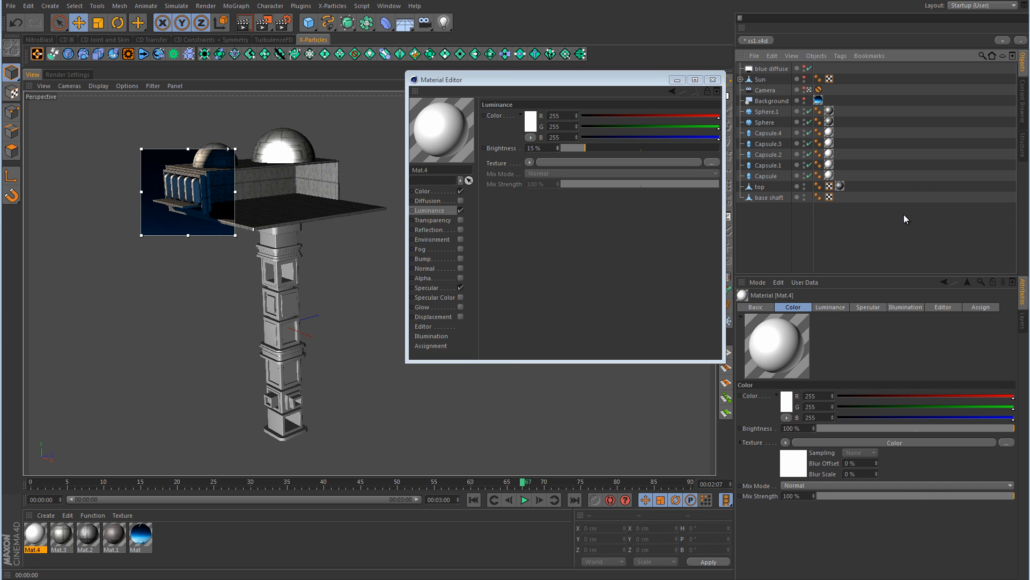
# Try Mat.4's luminance brightness at 20%, toggling the Luminance channel off and on to compare
pyautogui.click(559, 146)
pyautogui.click(558, 146)
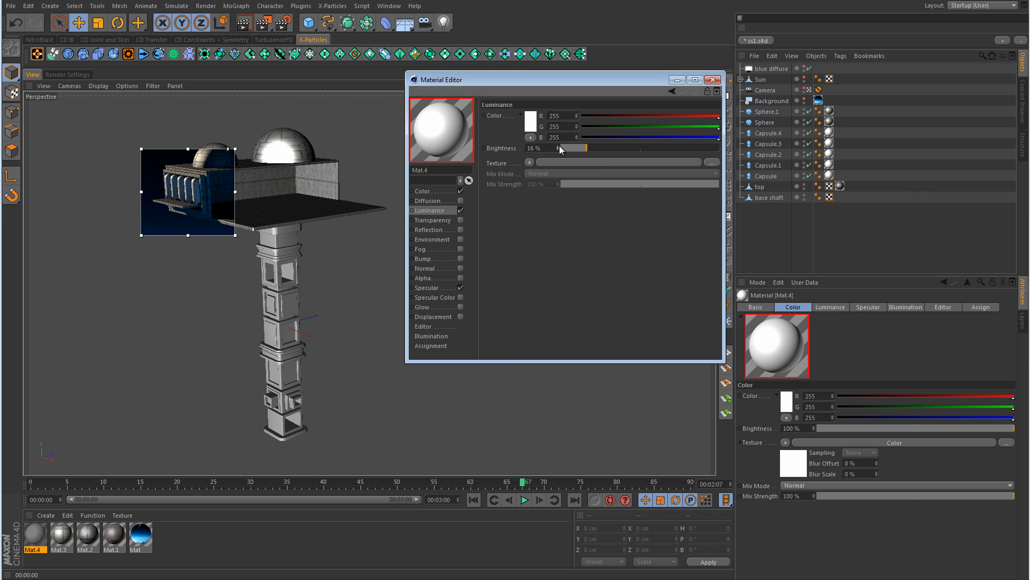
pyautogui.click(559, 146)
pyautogui.click(559, 146)
pyautogui.click(558, 146)
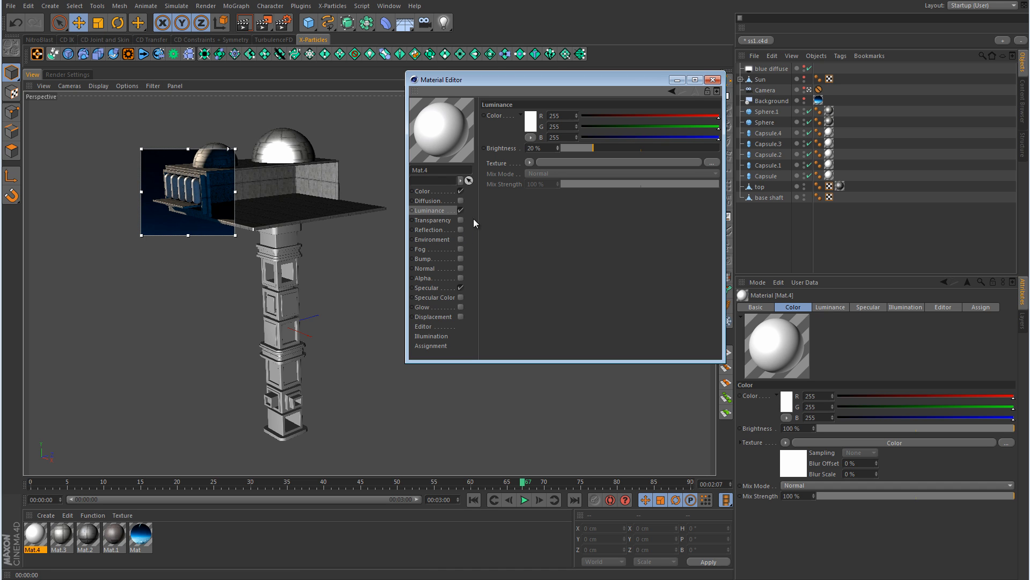
pyautogui.click(461, 210)
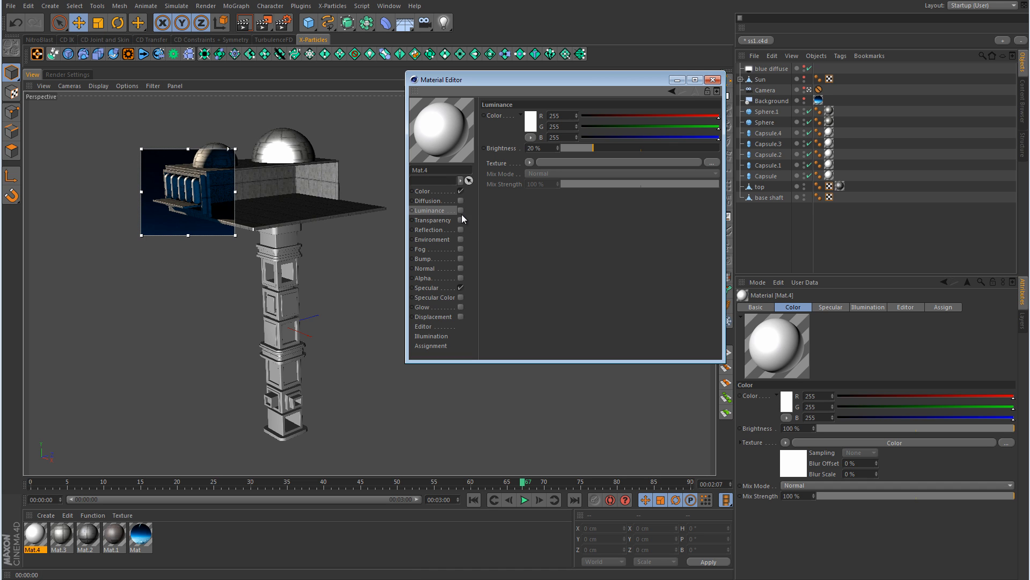
pyautogui.click(461, 211)
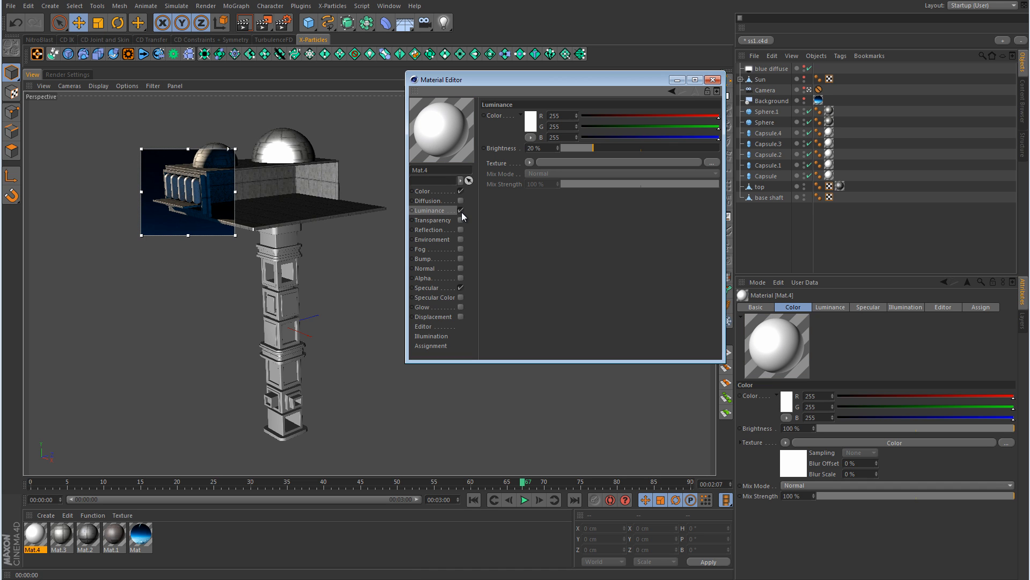
# Set Mat.4's luminance brightness to 15%, then close the Material Editor and the interactive render region
pyautogui.moveTo(543, 148); pyautogui.dragTo(447, 147)
pyautogui.write('15')
pyautogui.press('Return')
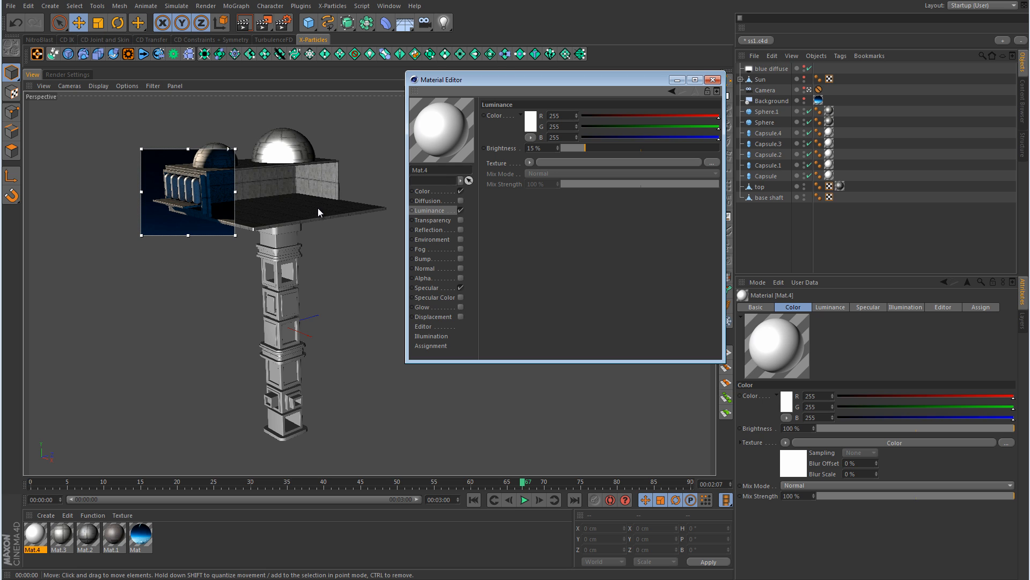
pyautogui.click(713, 80)
pyautogui.moveTo(266, 24); pyautogui.dragTo(327, 165)
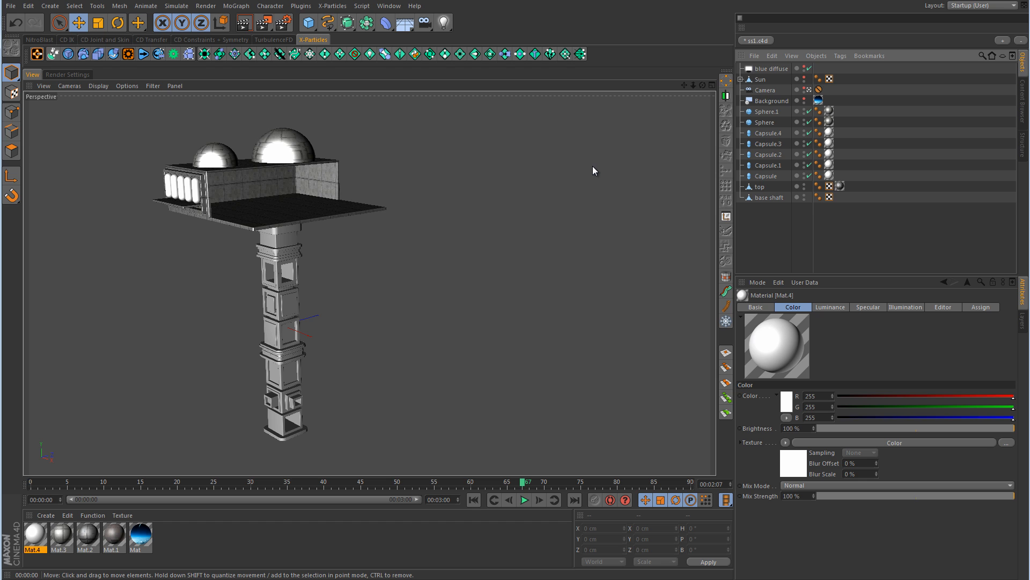
# Create a new material and load hull13L from the c4d shaders folder as its color texture
pyautogui.doubleClick(299, 543)
pyautogui.doubleClick(35, 534)
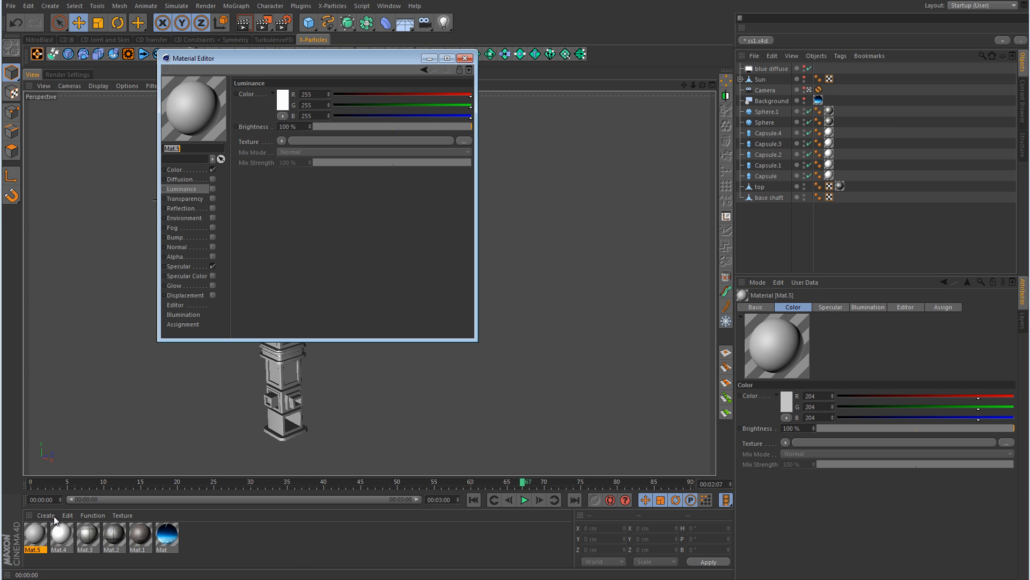
pyautogui.click(193, 172)
pyautogui.hotkey('alt', 'Tab')
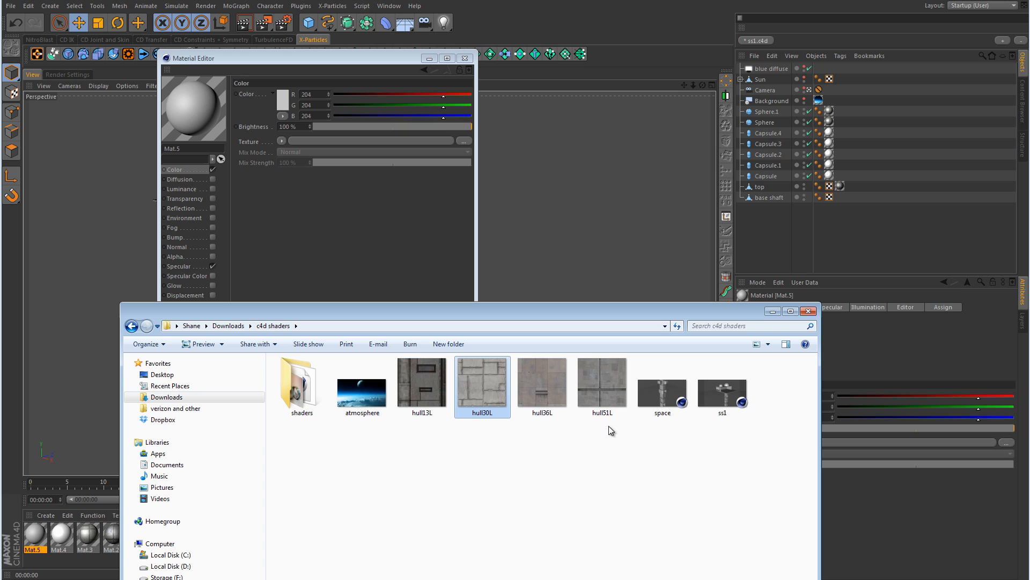
pyautogui.click(424, 378)
pyautogui.moveTo(304, 183); pyautogui.dragTo(304, 141)
pyautogui.click(324, 252)
# Enable Mat.5's Specular Color channel and copy the hull13L.jpg color texture into it
pyautogui.rightClick(256, 140)
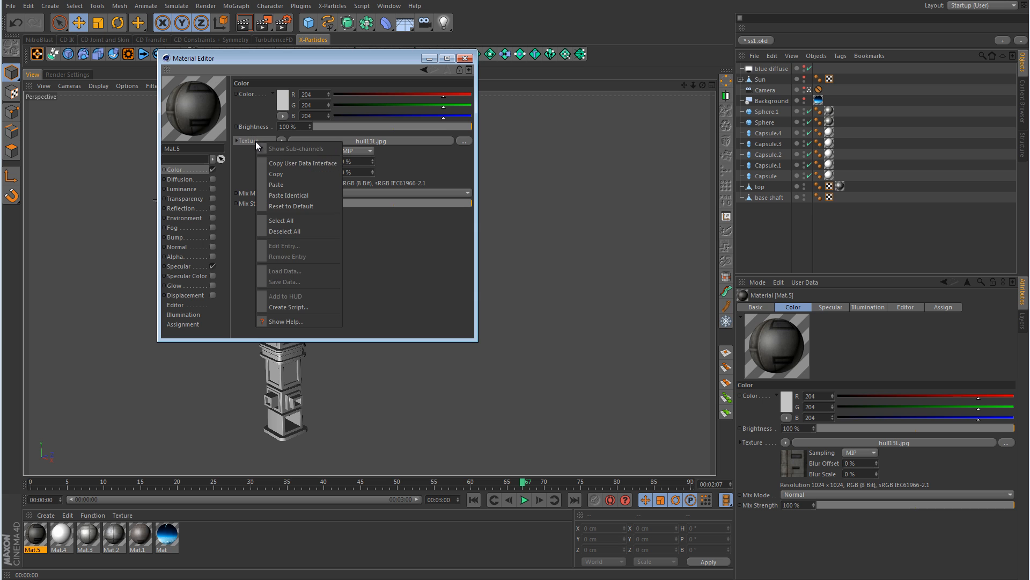
pyautogui.click(286, 173)
pyautogui.click(213, 276)
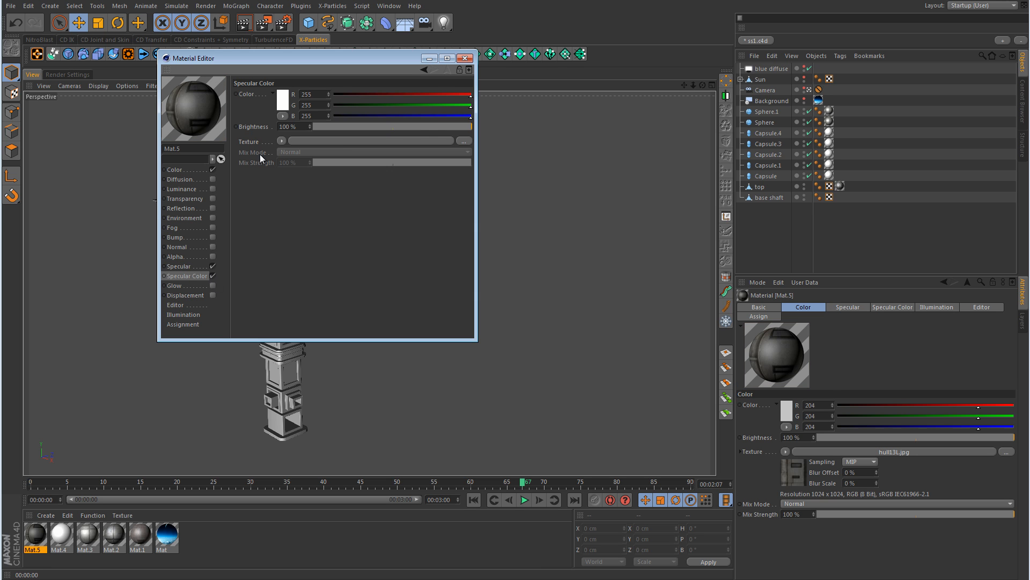
pyautogui.rightClick(260, 141)
pyautogui.click(286, 184)
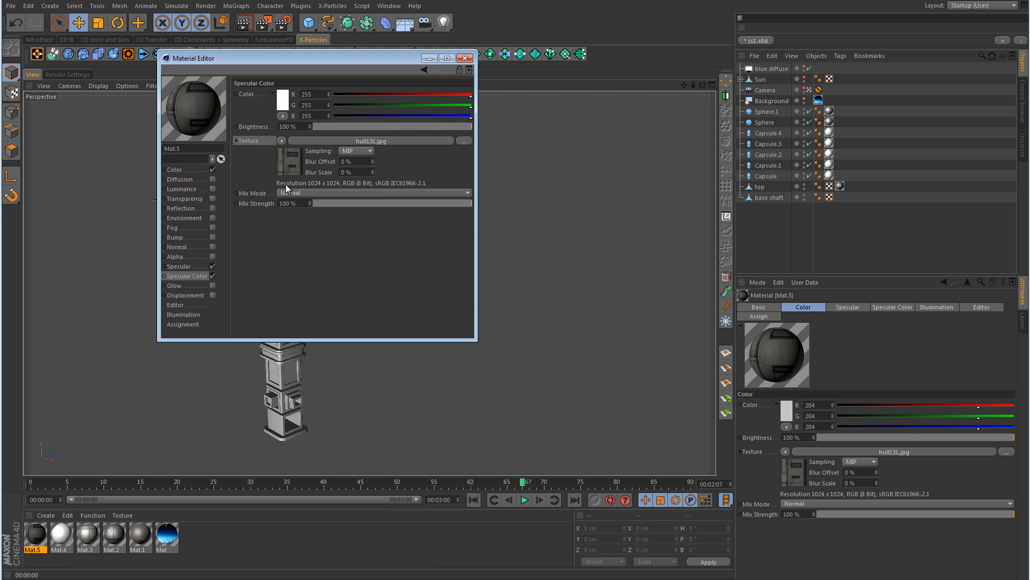
# Set Mat.5's specular width to 57% and height to 358%, and close the Material Editor
pyautogui.click(197, 266)
pyautogui.moveTo(309, 137); pyautogui.dragTo(309, 152)
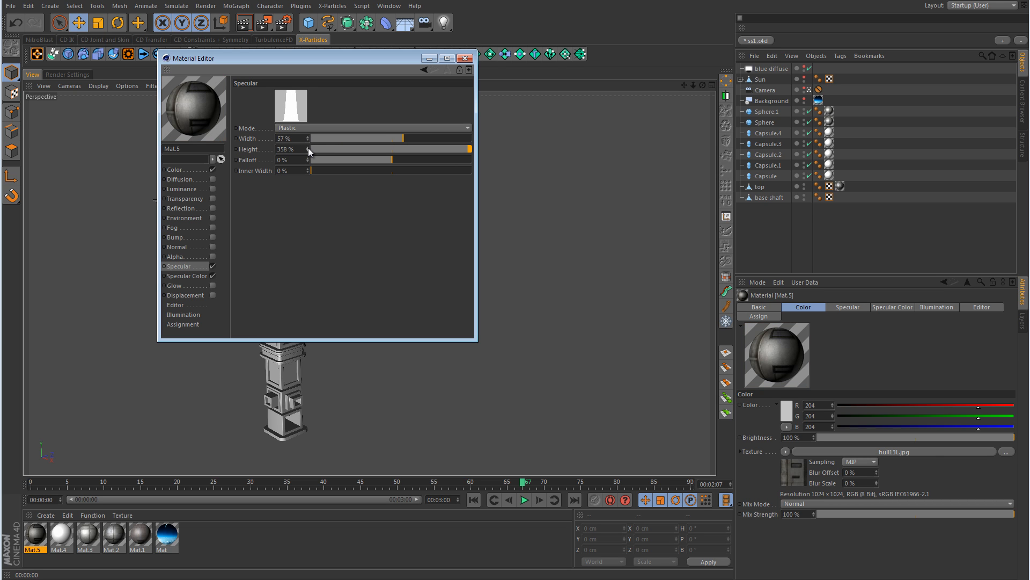
pyautogui.moveTo(332, 63); pyautogui.dragTo(640, 189)
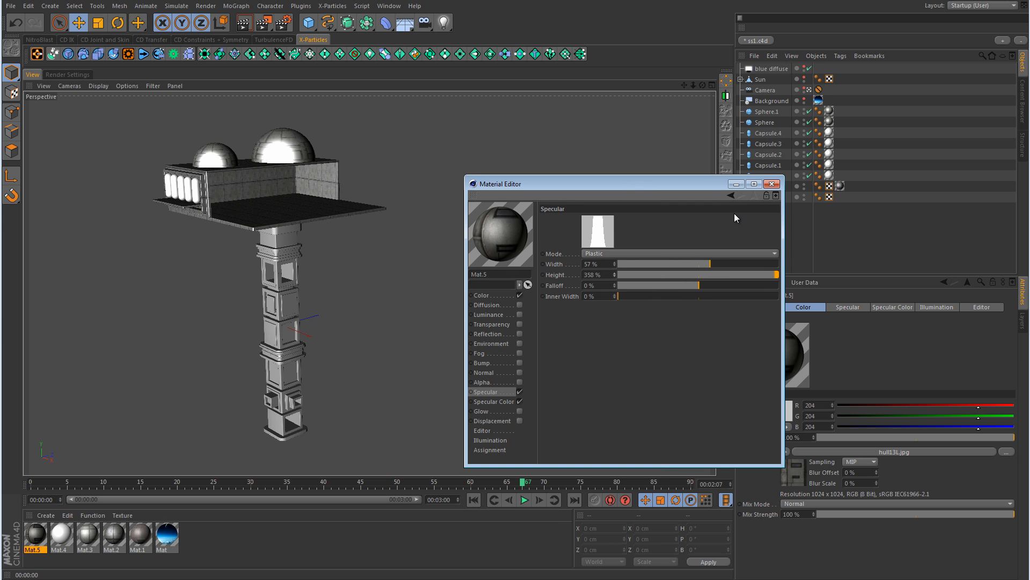
pyautogui.click(772, 184)
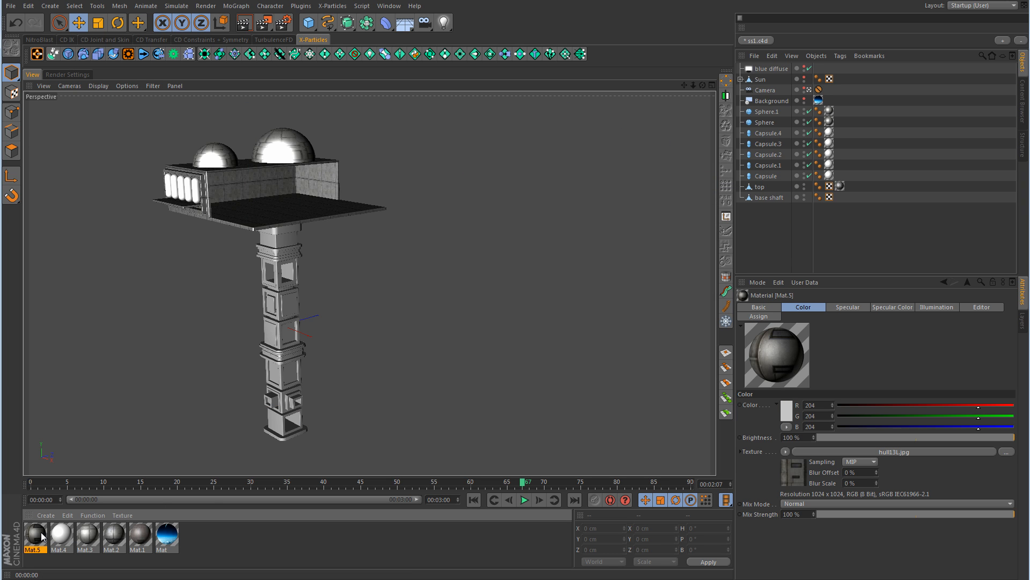
# Apply Mat.5 to the base shaft with Cubic projection
pyautogui.moveTo(779, 214); pyautogui.dragTo(775, 196)
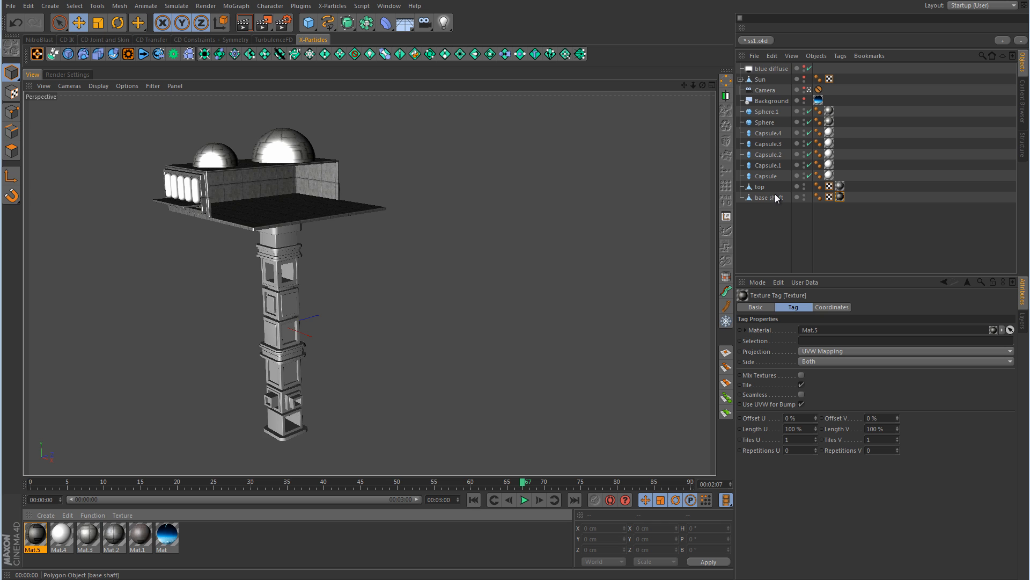
pyautogui.click(835, 352)
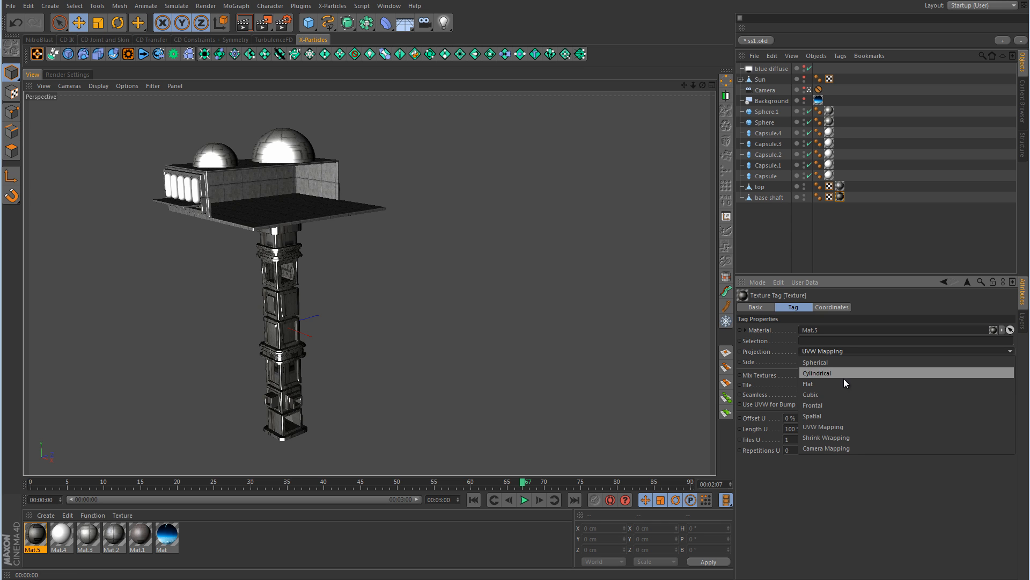
pyautogui.click(846, 397)
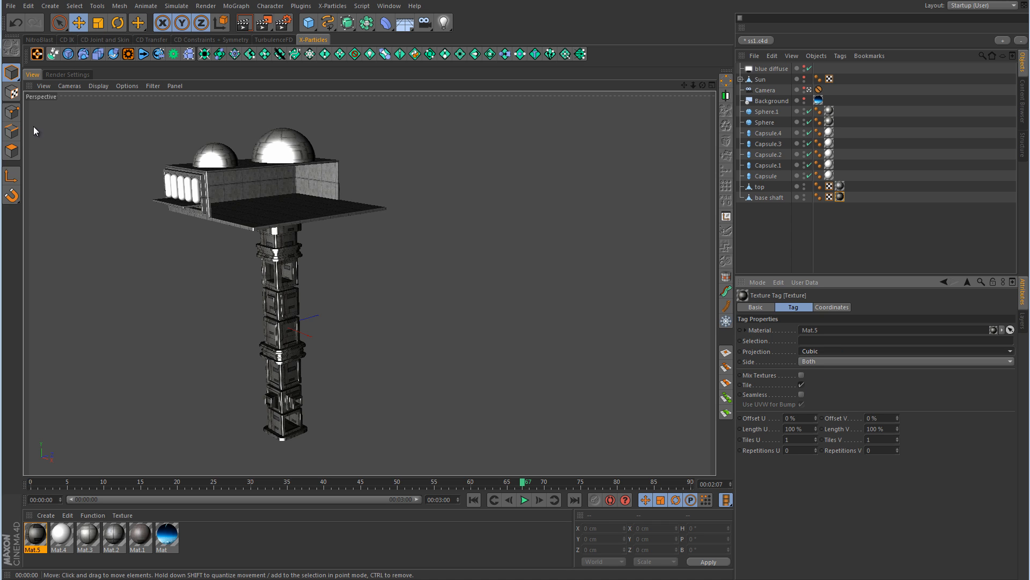
# Scale up the base shaft's texture projection in Texture mode, then return to Model mode and deselect the shaft
pyautogui.click(12, 91)
pyautogui.click(99, 23)
pyautogui.click(827, 198)
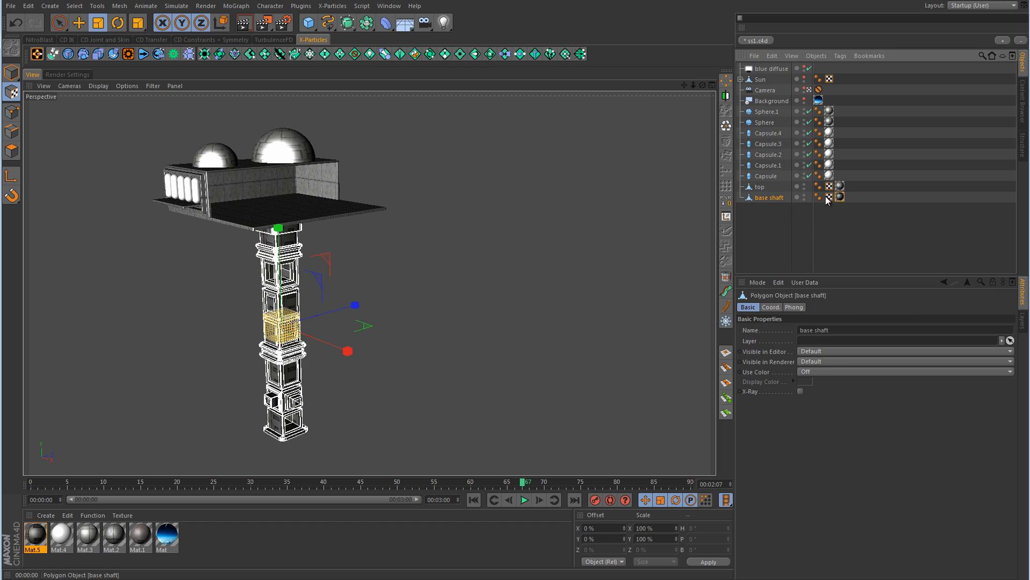
pyautogui.click(840, 197)
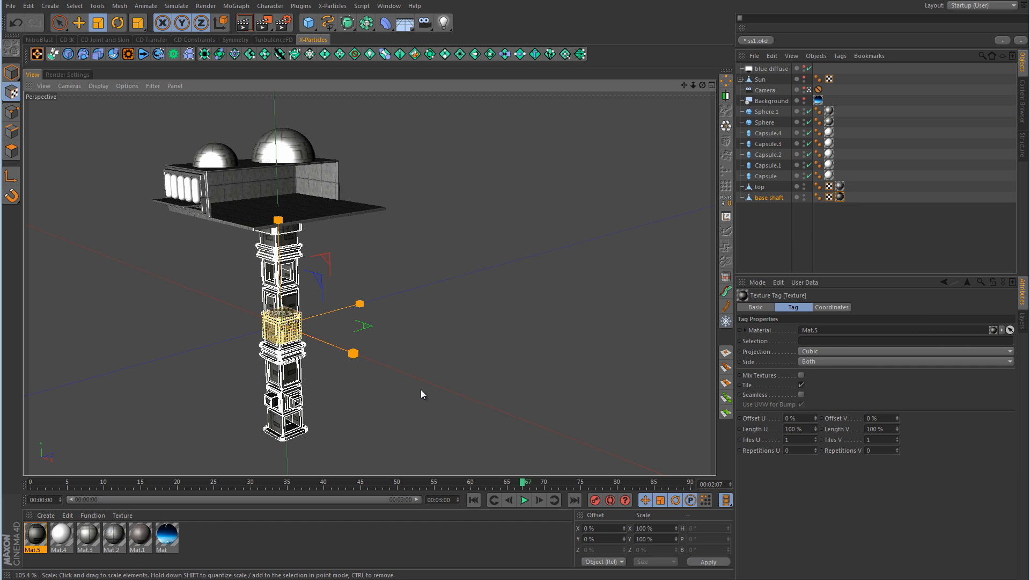
pyautogui.moveTo(421, 394); pyautogui.dragTo(682, 387)
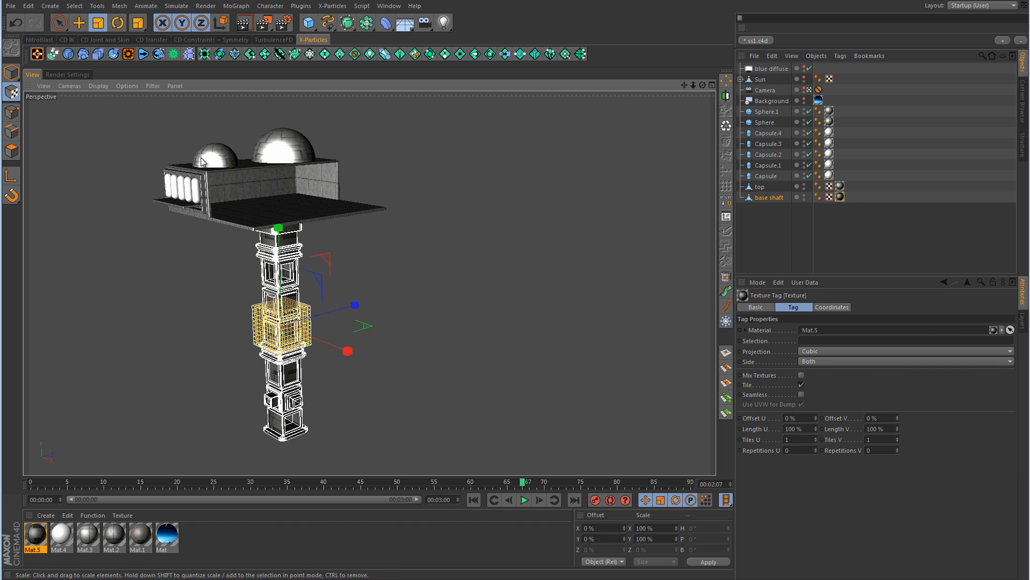
pyautogui.click(11, 73)
pyautogui.click(78, 23)
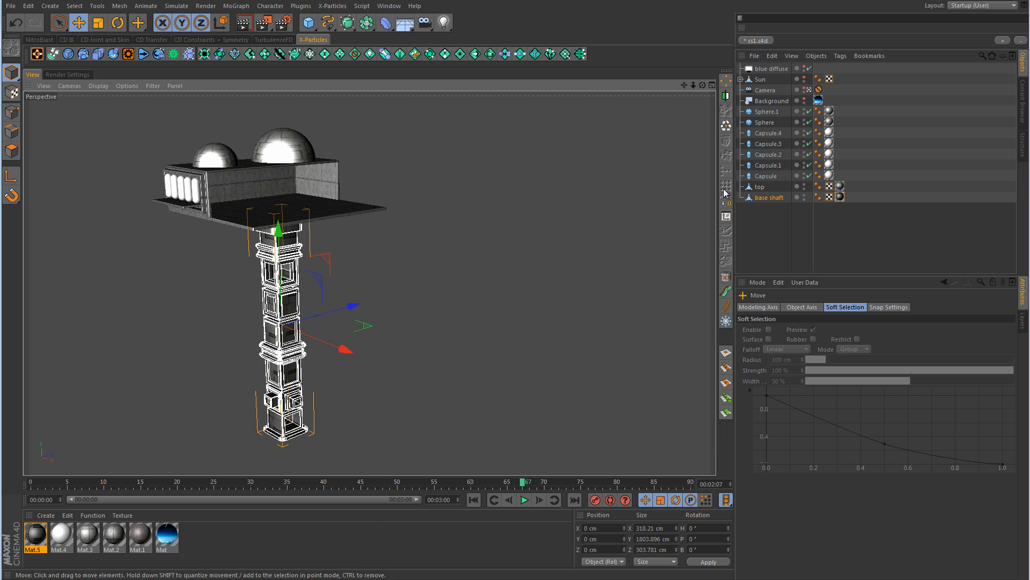
pyautogui.click(944, 221)
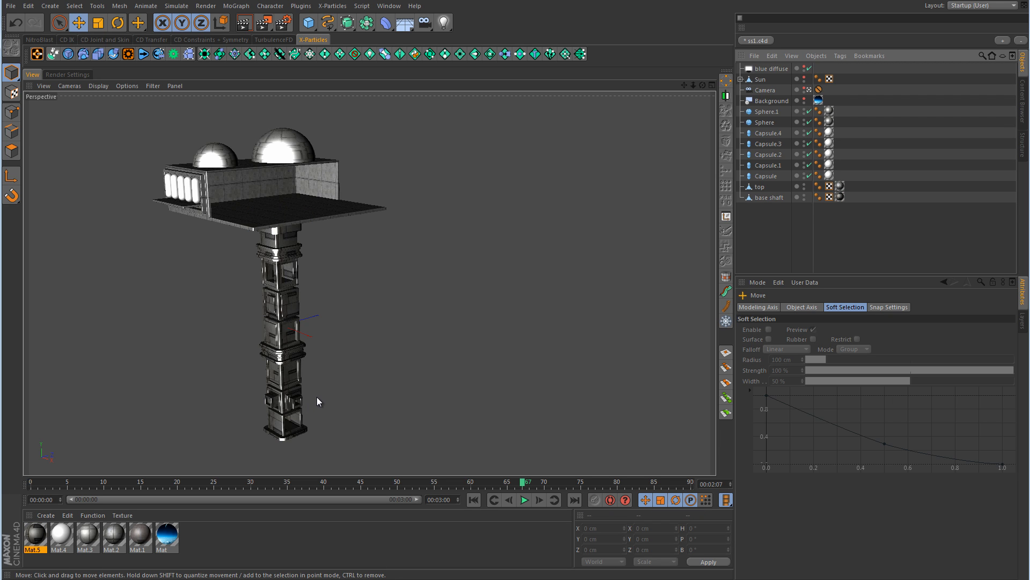
# Test-render the station, replace the base shaft's Mat.5 with Mat.1, and render again to compare
pyautogui.click(243, 23)
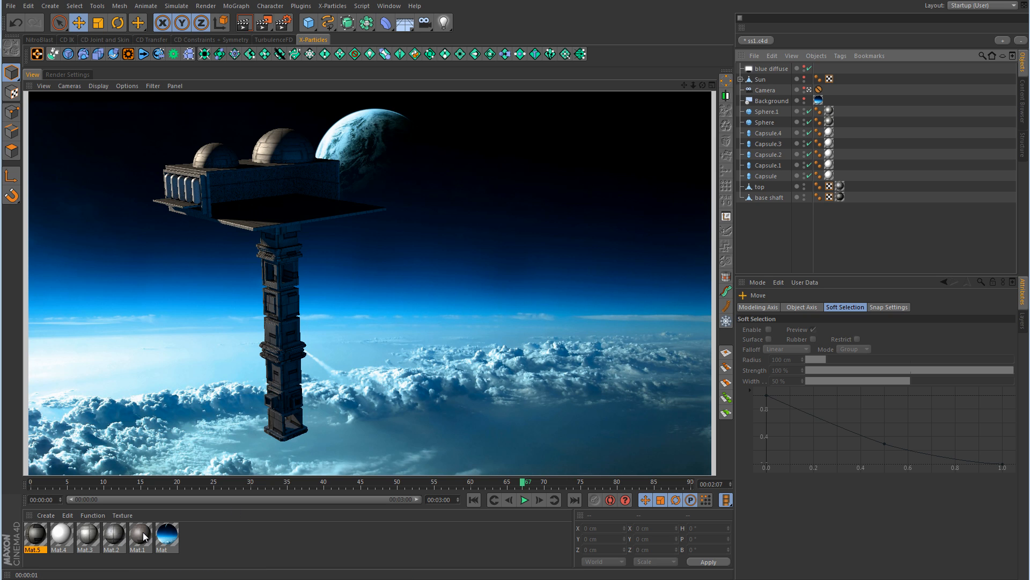
pyautogui.moveTo(142, 533)
pyautogui.mouseDown()
pyautogui.moveTo(180, 534)
pyautogui.moveTo(853, 201)
pyautogui.moveTo(840, 198)
pyautogui.mouseUp()
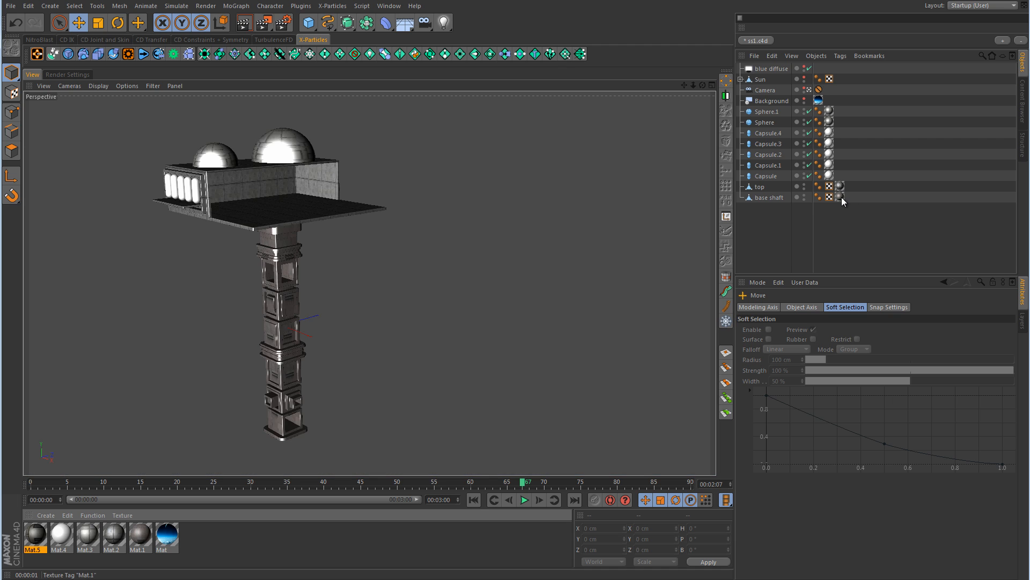
pyautogui.click(244, 23)
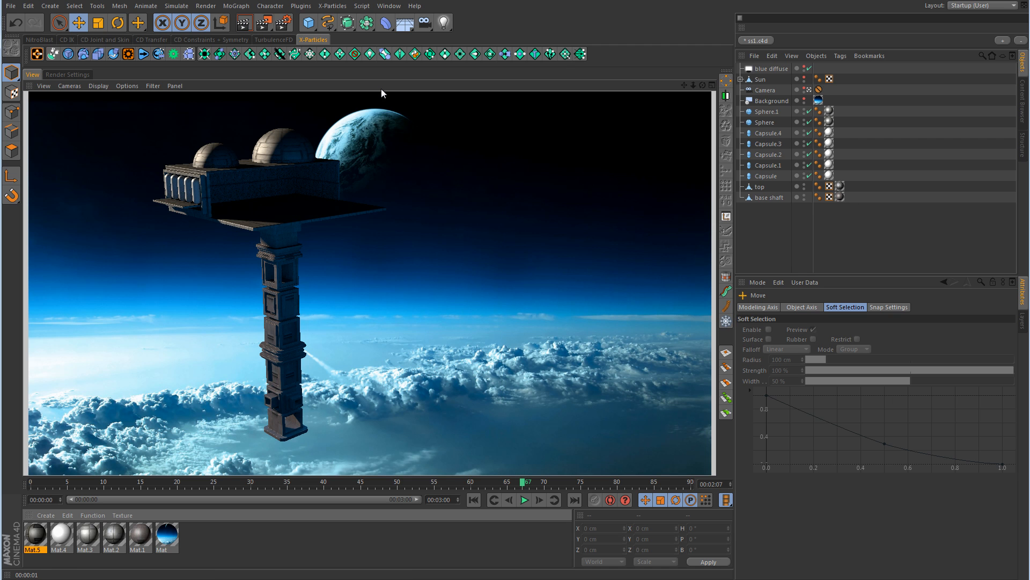
# Raise Mat.1's specular height above 200% and close the Material Editor
pyautogui.doubleClick(139, 536)
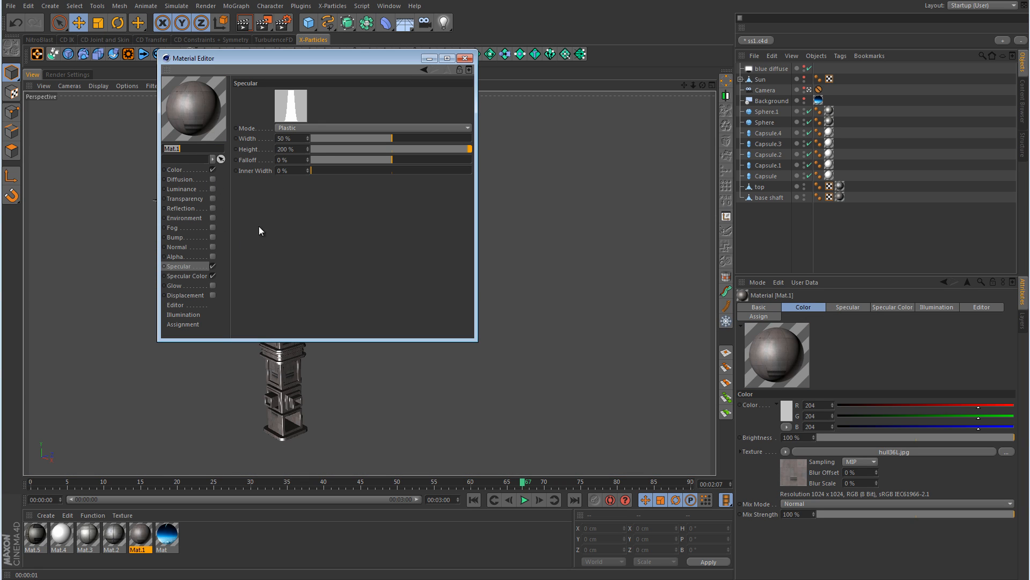
pyautogui.moveTo(308, 147); pyautogui.dragTo(308, 146)
pyautogui.click(468, 60)
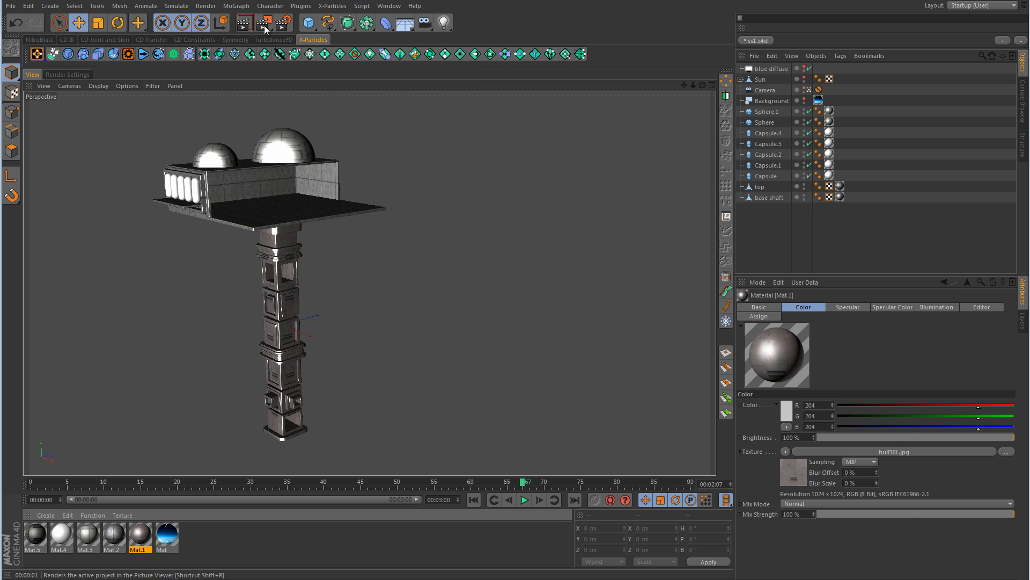
# Test-render the station and copy the hull texture from Mat.3's Color channel
pyautogui.click(243, 22)
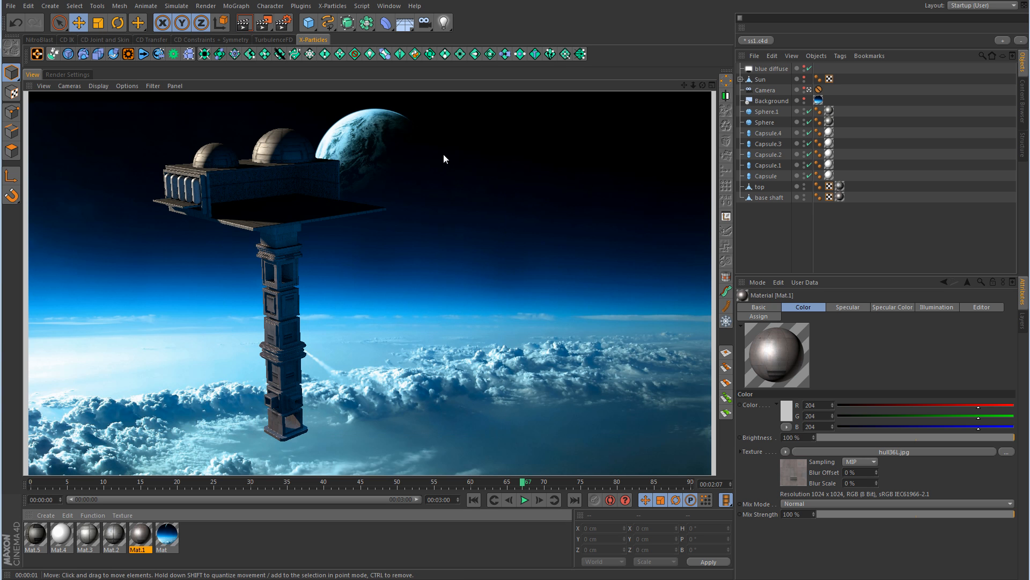
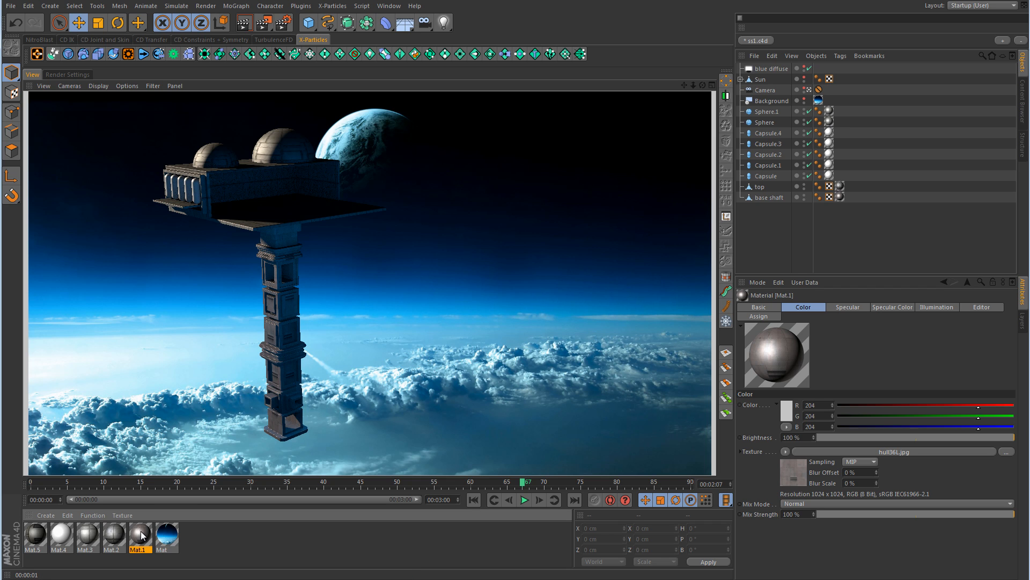
pyautogui.doubleClick(87, 535)
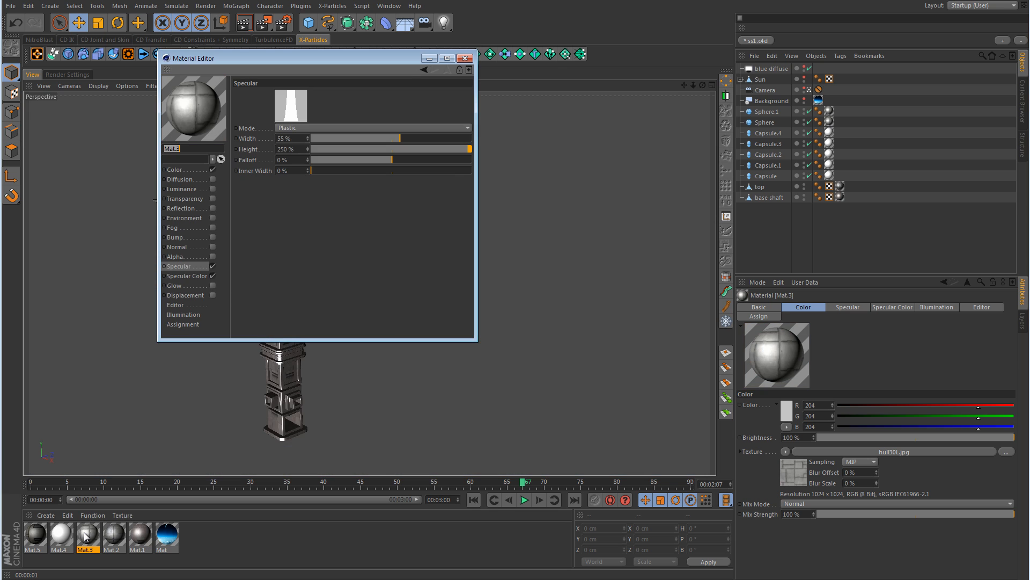
pyautogui.moveTo(315, 60); pyautogui.dragTo(531, 122)
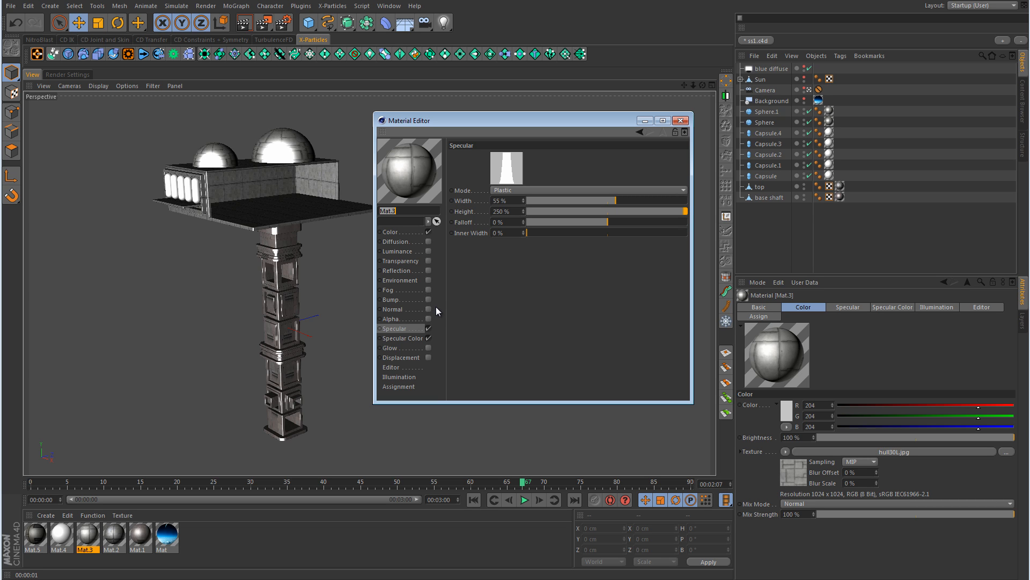
pyautogui.click(426, 233)
pyautogui.click(474, 204)
pyautogui.click(497, 236)
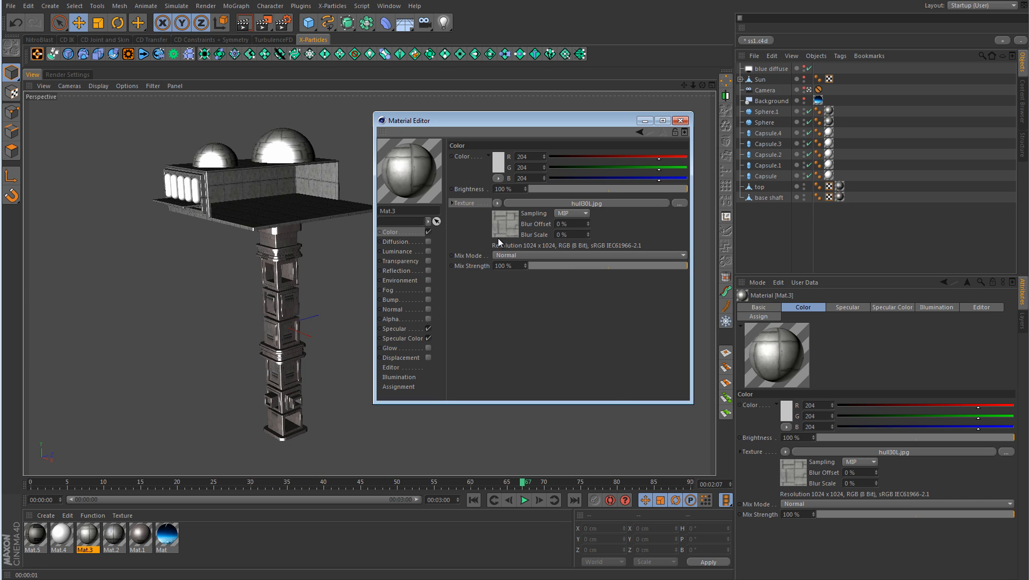
# Enable Mat.3's Normal channel with a Height2Normal shader and paste the copied hull texture as its height map
pyautogui.click(429, 310)
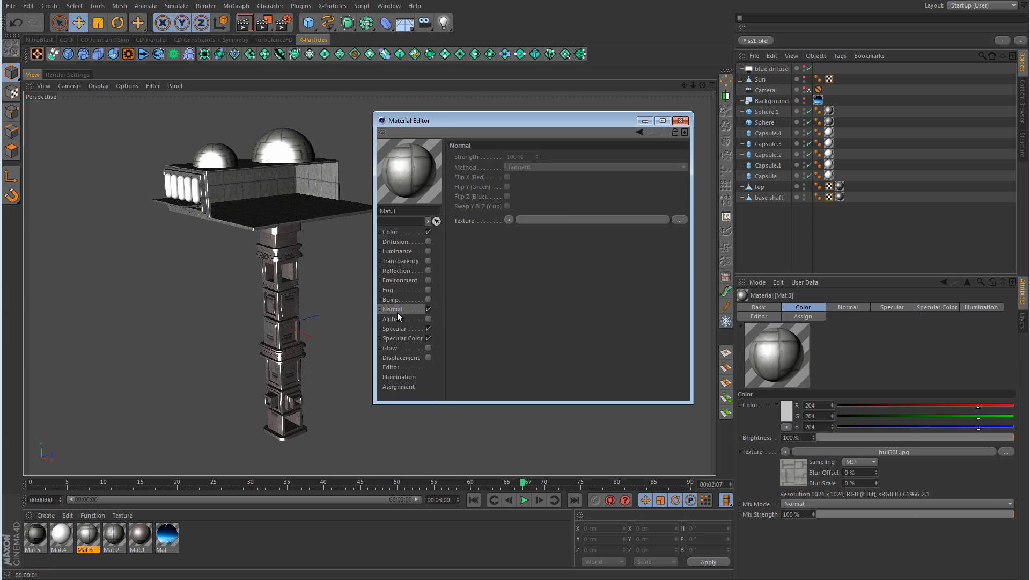
pyautogui.click(509, 220)
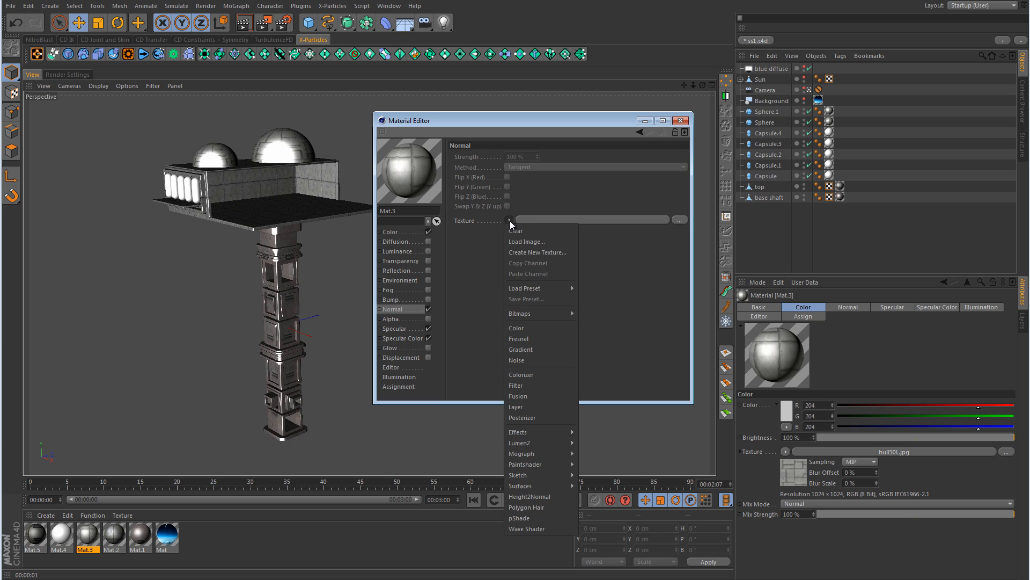
pyautogui.click(539, 496)
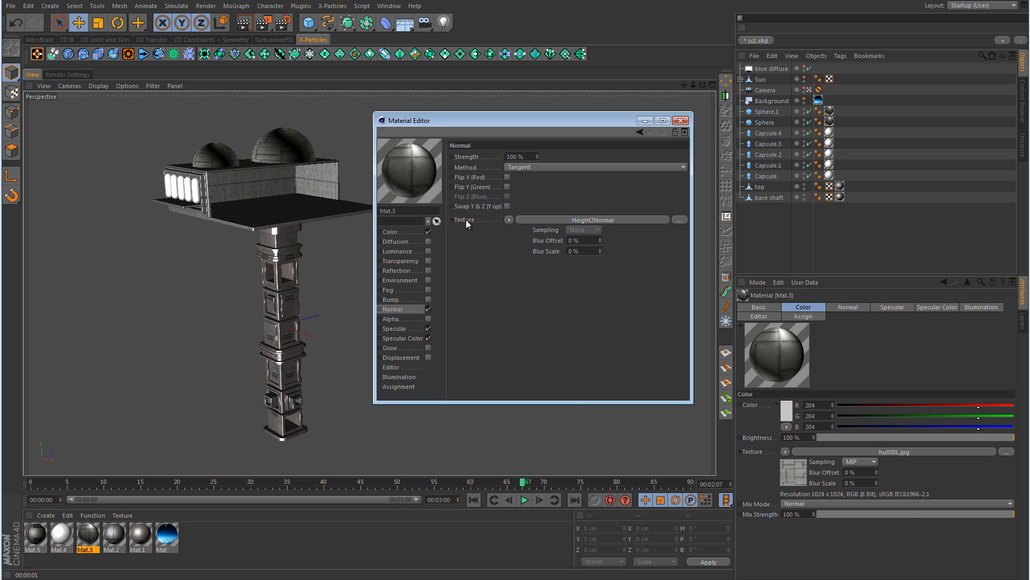
pyautogui.click(572, 220)
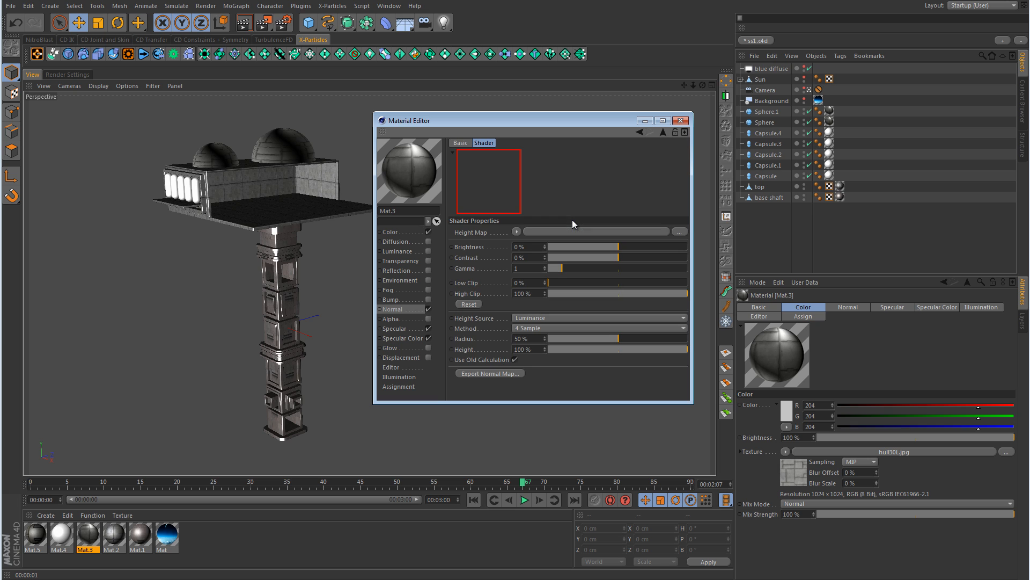
pyautogui.rightClick(478, 230)
pyautogui.click(501, 275)
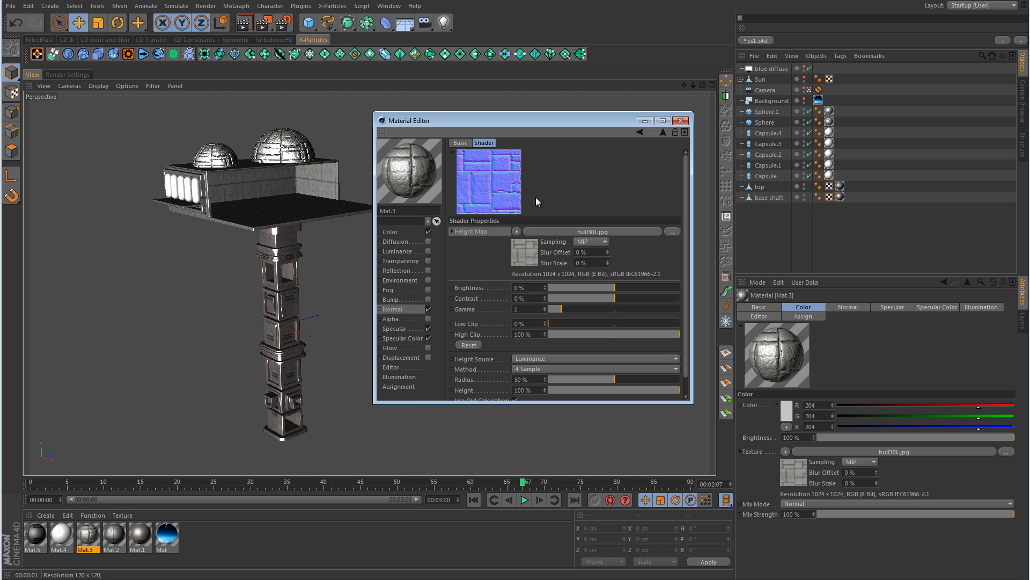
# Leave the scene camera and test-render a close-up of the two domes to examine their normal-mapped surface
pyautogui.click(808, 89)
pyautogui.keyDown('alt'); pyautogui.moveTo(322, 250); pyautogui.dragTo(510, 226, button='right'); pyautogui.keyUp('alt')
pyautogui.click(474, 130)
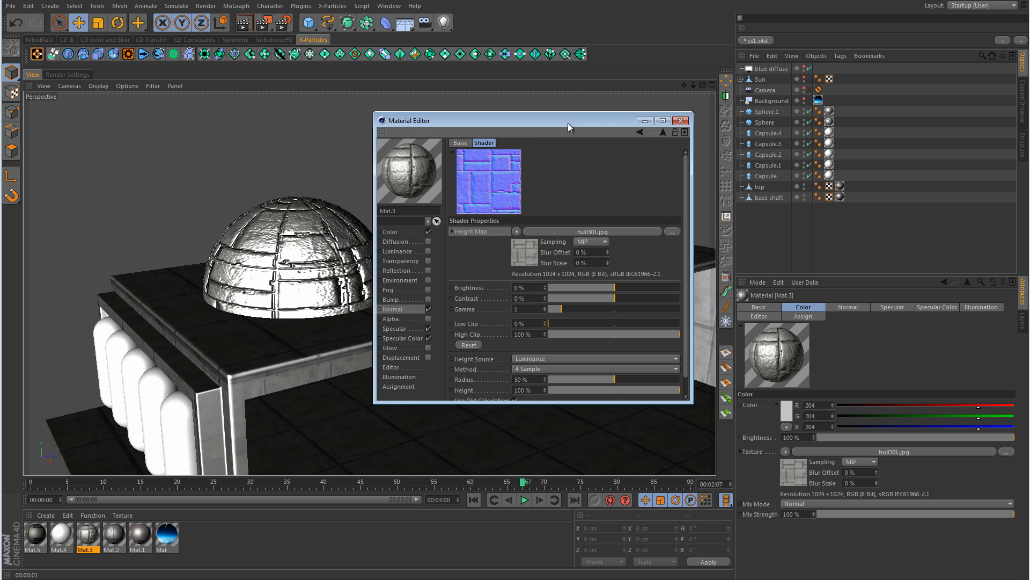
pyautogui.moveTo(567, 123); pyautogui.dragTo(782, 142)
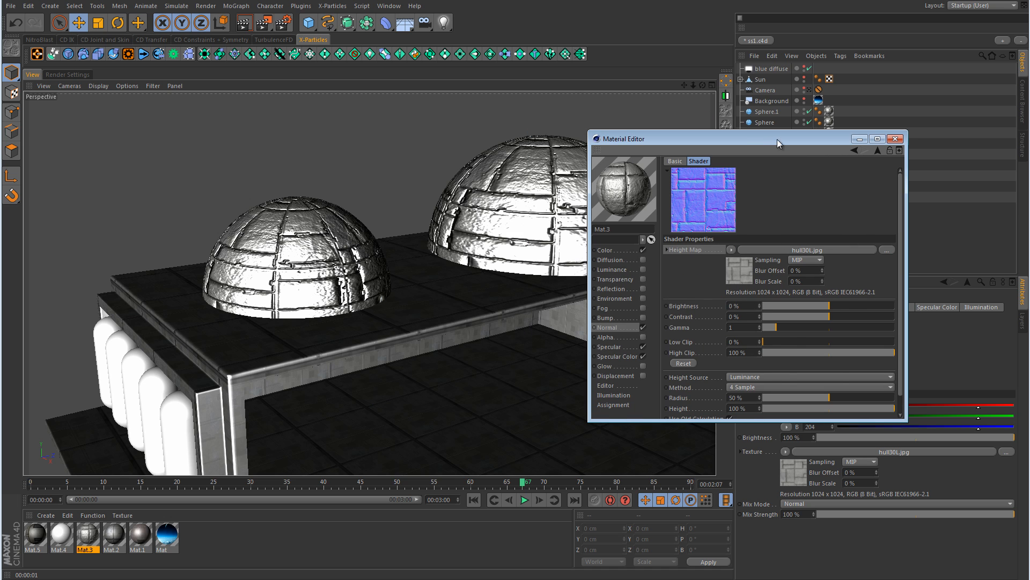
pyautogui.click(243, 25)
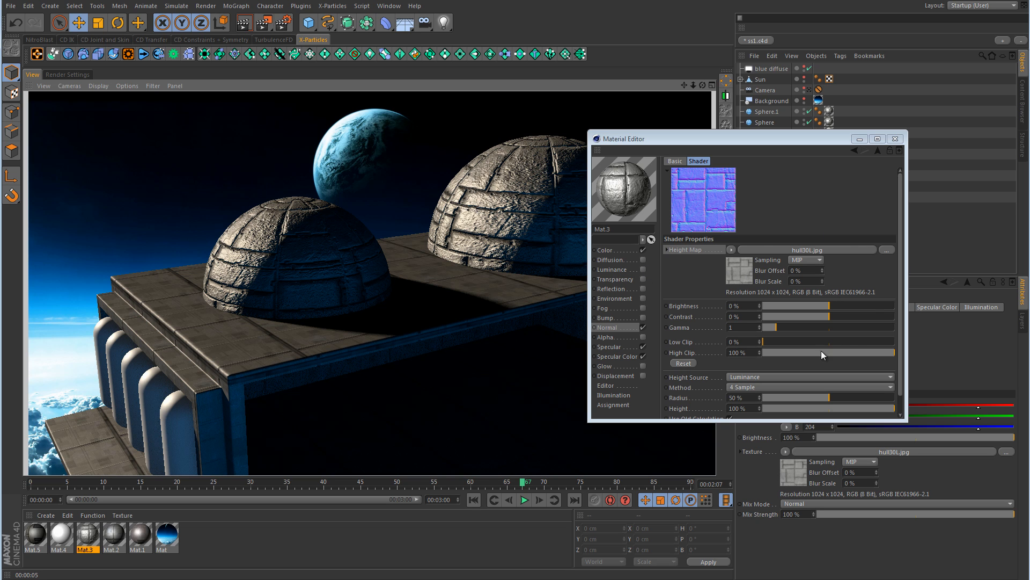
# Set the strength of Mat.3's Normal channel to 4%
pyautogui.click(877, 150)
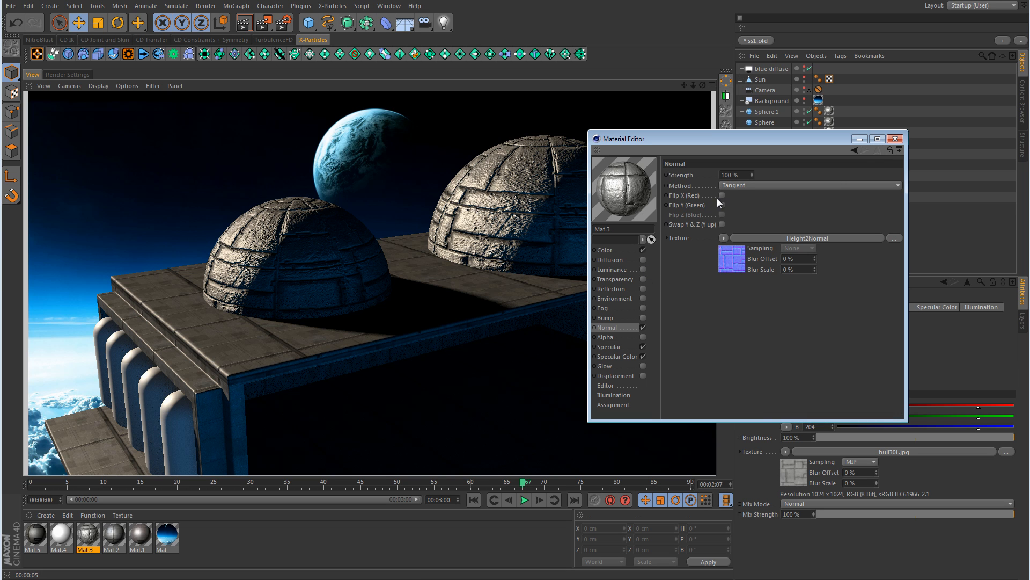
pyautogui.doubleClick(742, 175)
pyautogui.write('4')
pyautogui.press('Return')
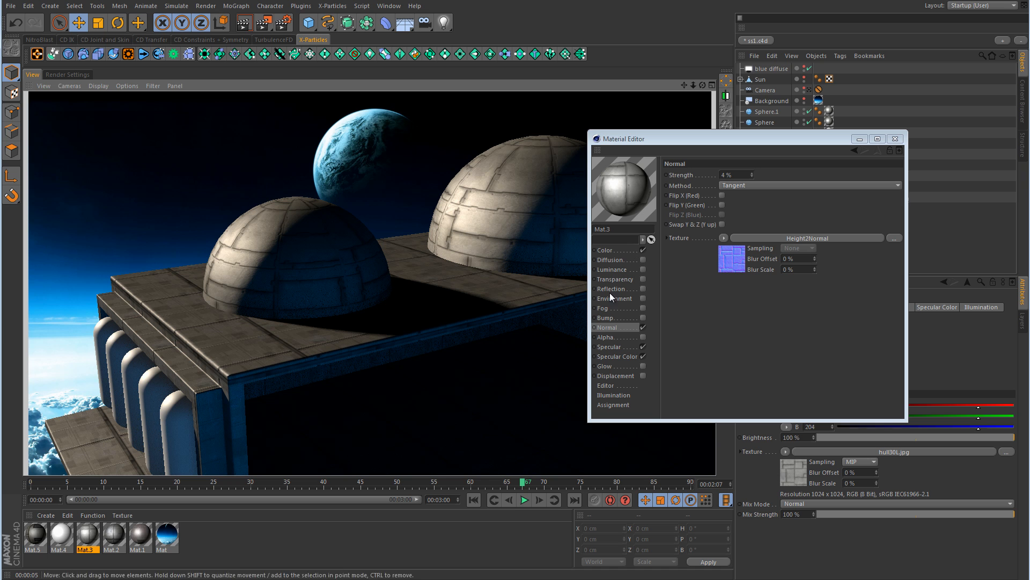
# Clear Mat.3's Height2Normal texture, close the Material Editor and test-render the station through the scene camera
pyautogui.click(723, 238)
pyautogui.click(735, 249)
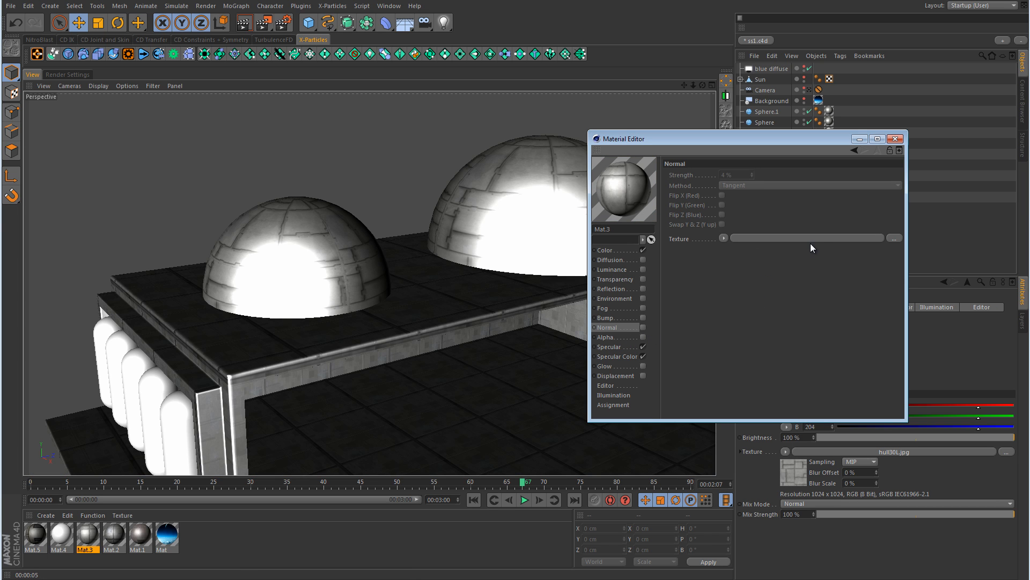
pyautogui.click(896, 139)
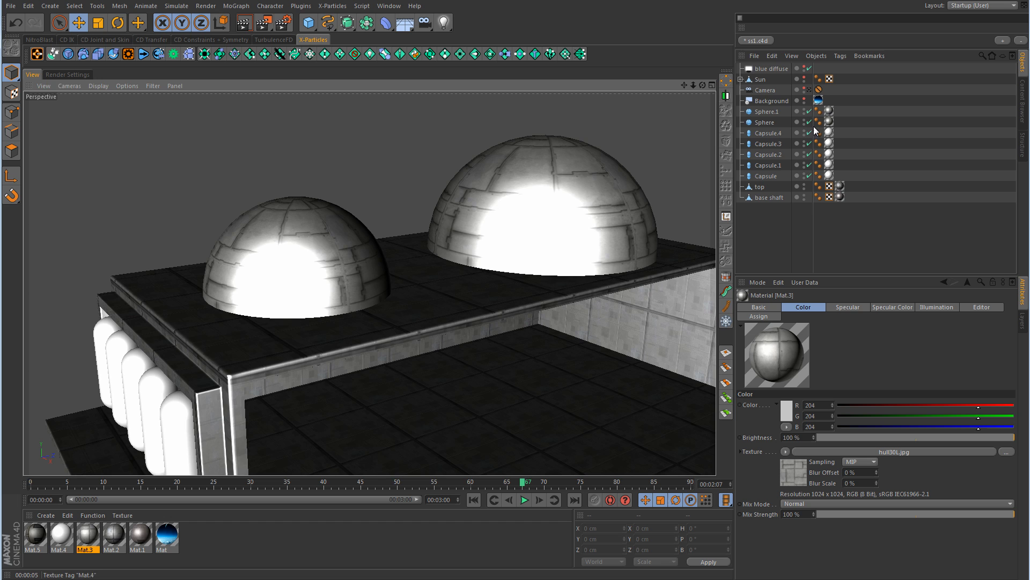
pyautogui.click(809, 89)
pyautogui.click(253, 25)
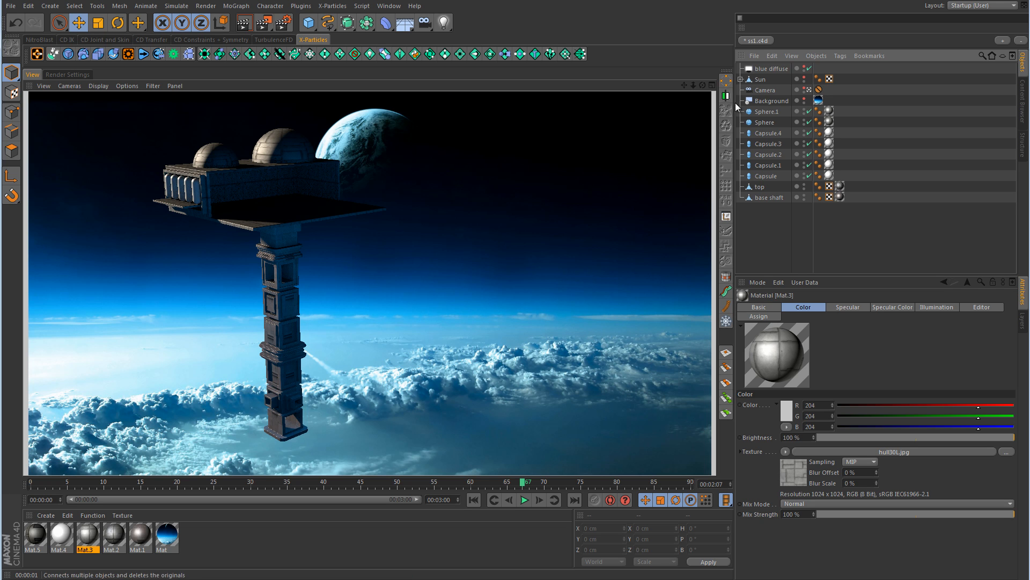
# Open the shadow settings of the blue diffuse light
pyautogui.click(781, 70)
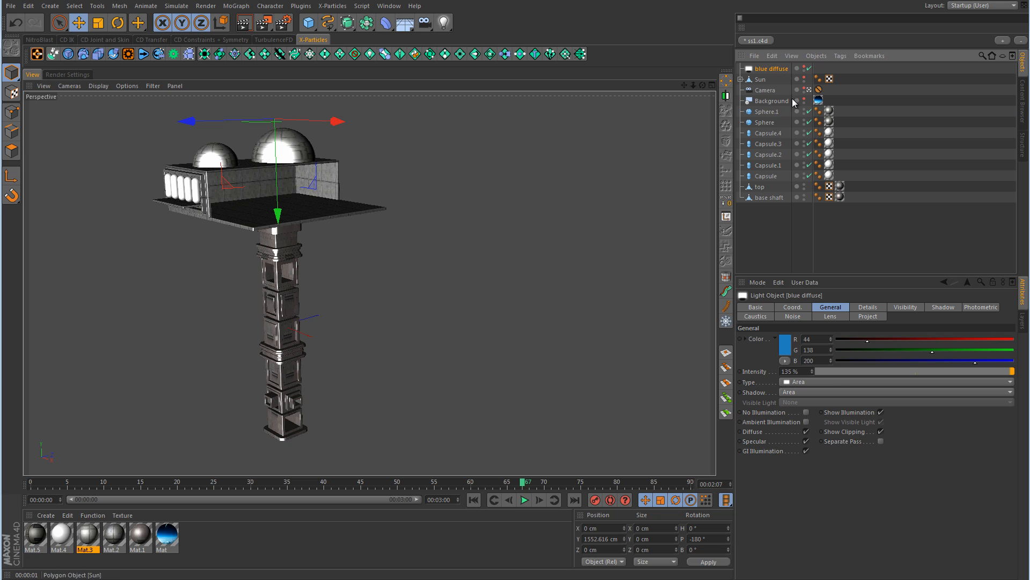
pyautogui.click(944, 308)
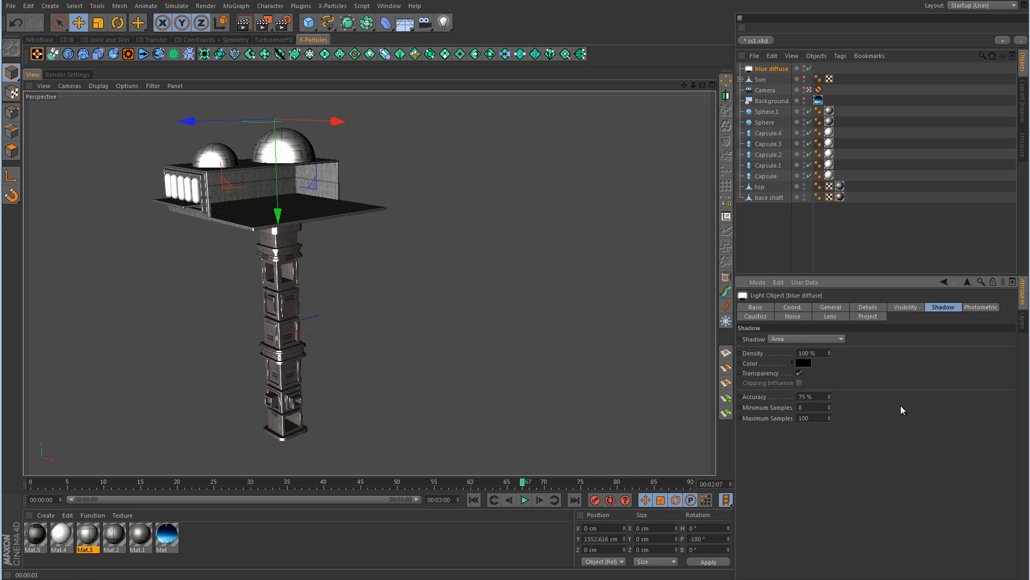